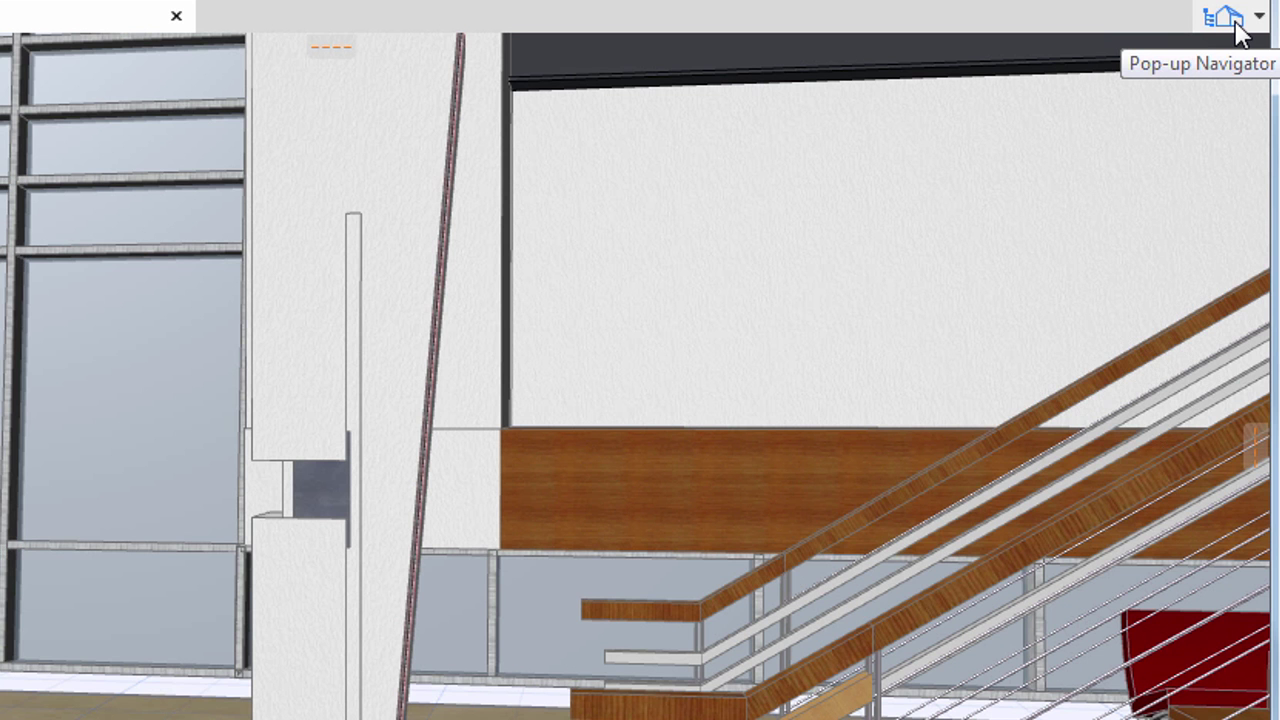
Step: Open the 0. 1 floor plan from the Pop-up Navigator and fit it in the window
{"action": "left_click", "coordinate": [1236, 24]}
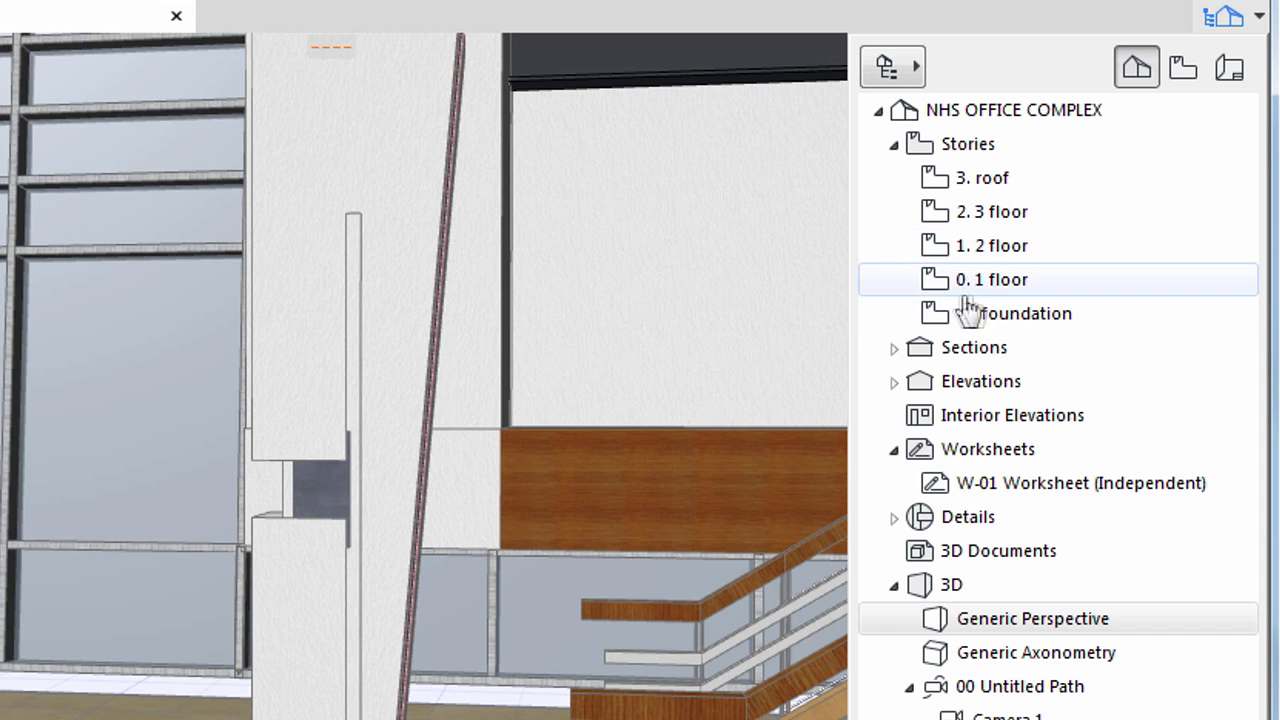
{"action": "double_click", "coordinate": [1040, 288]}
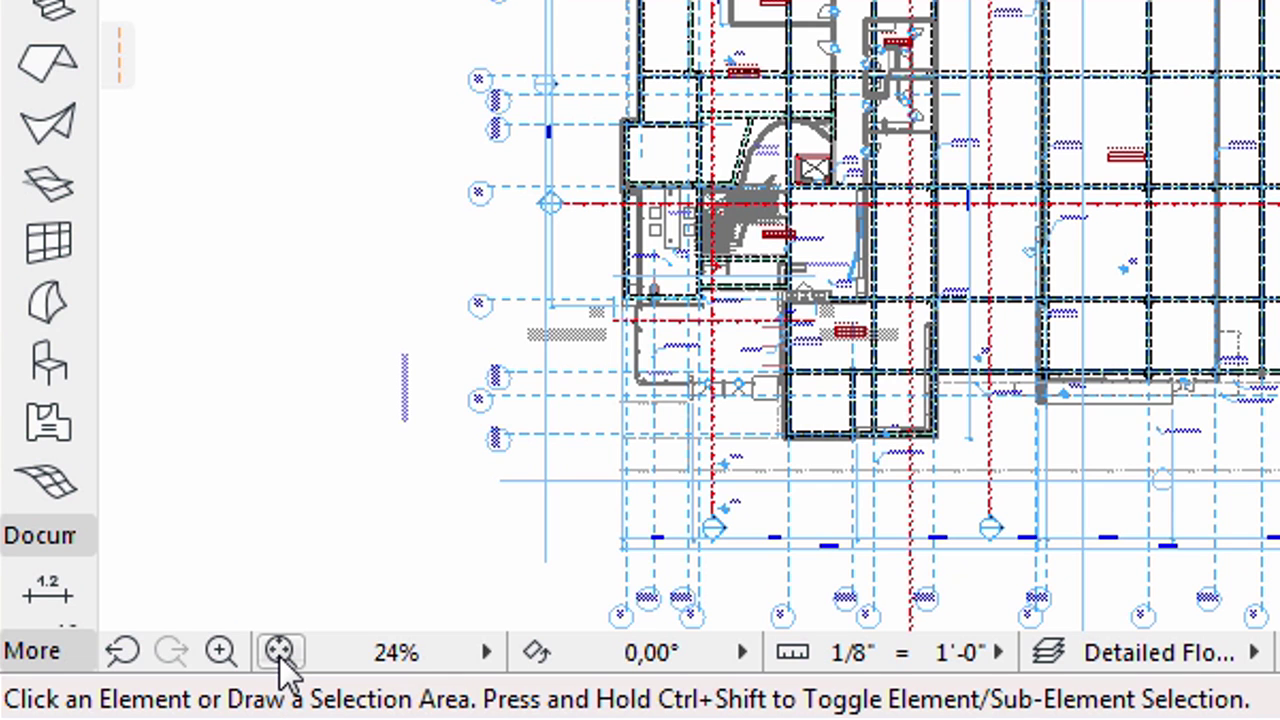
{"action": "left_click", "coordinate": [281, 662]}
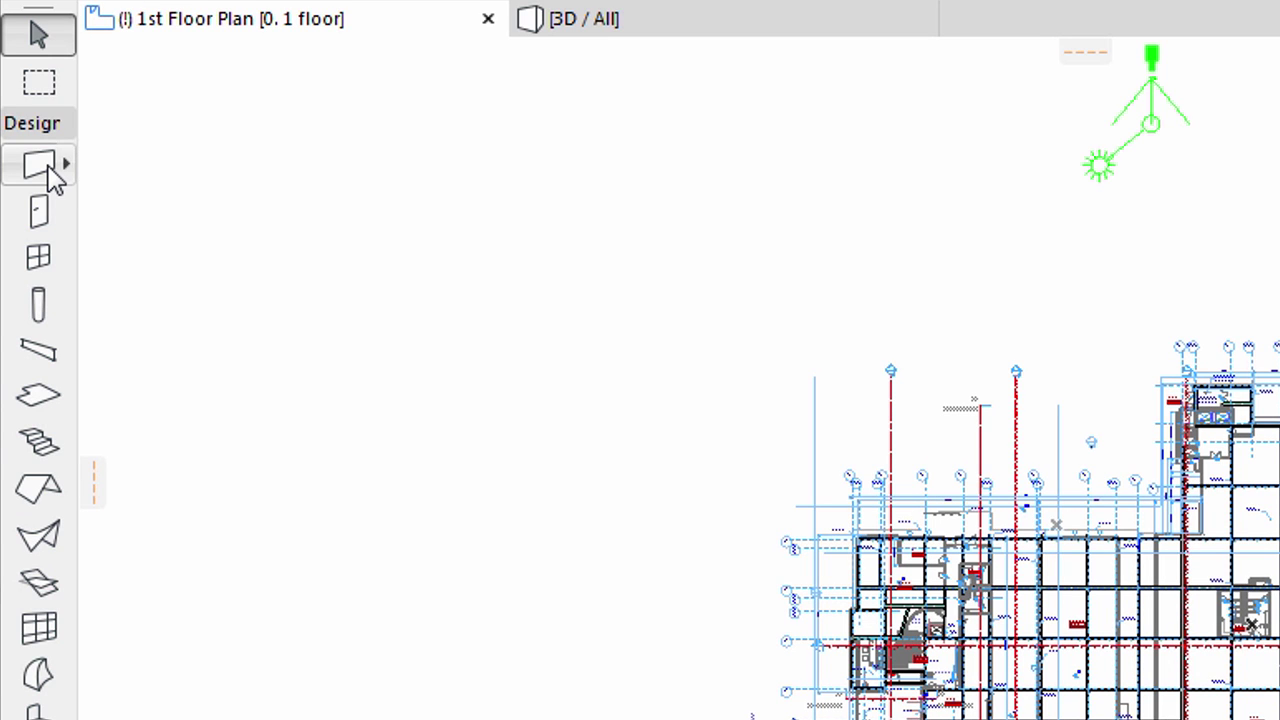
Step: Open Wall Default Settings, collapse Geometry and Positioning, and expand Floor Plan and Section
{"action": "double_click", "coordinate": [40, 167]}
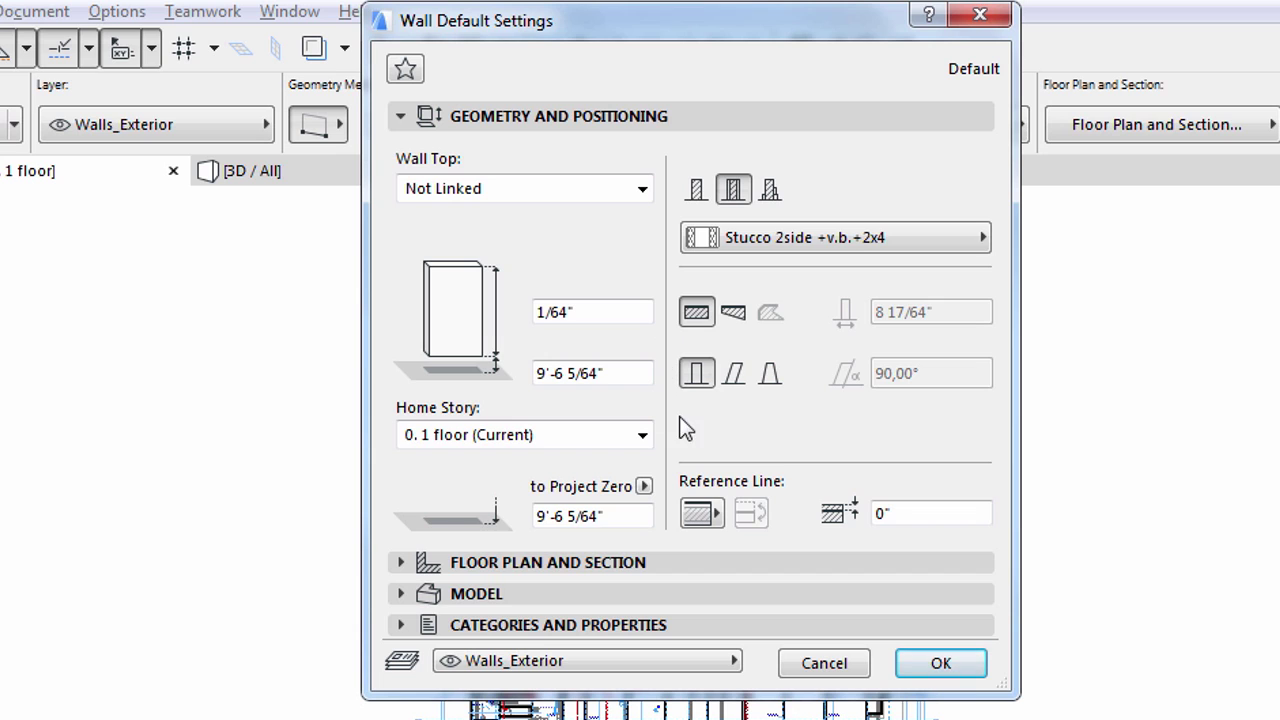
{"action": "left_click", "coordinate": [681, 125]}
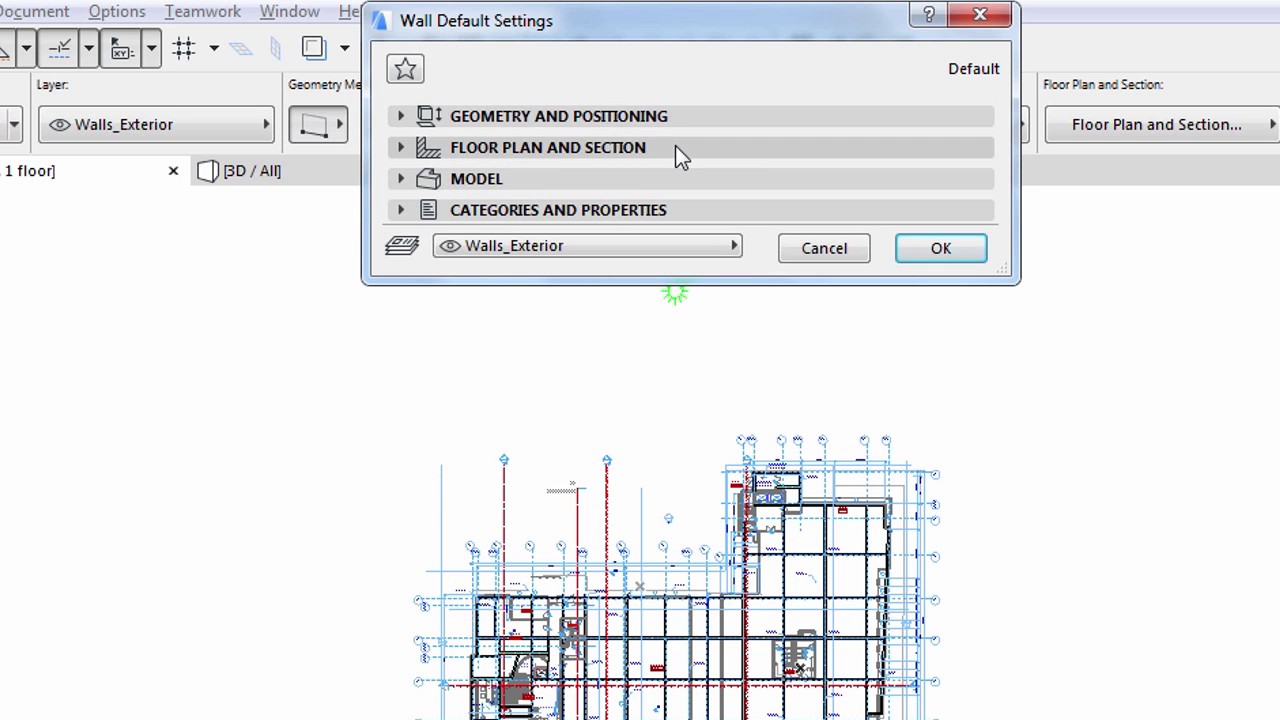
{"action": "left_click", "coordinate": [675, 150]}
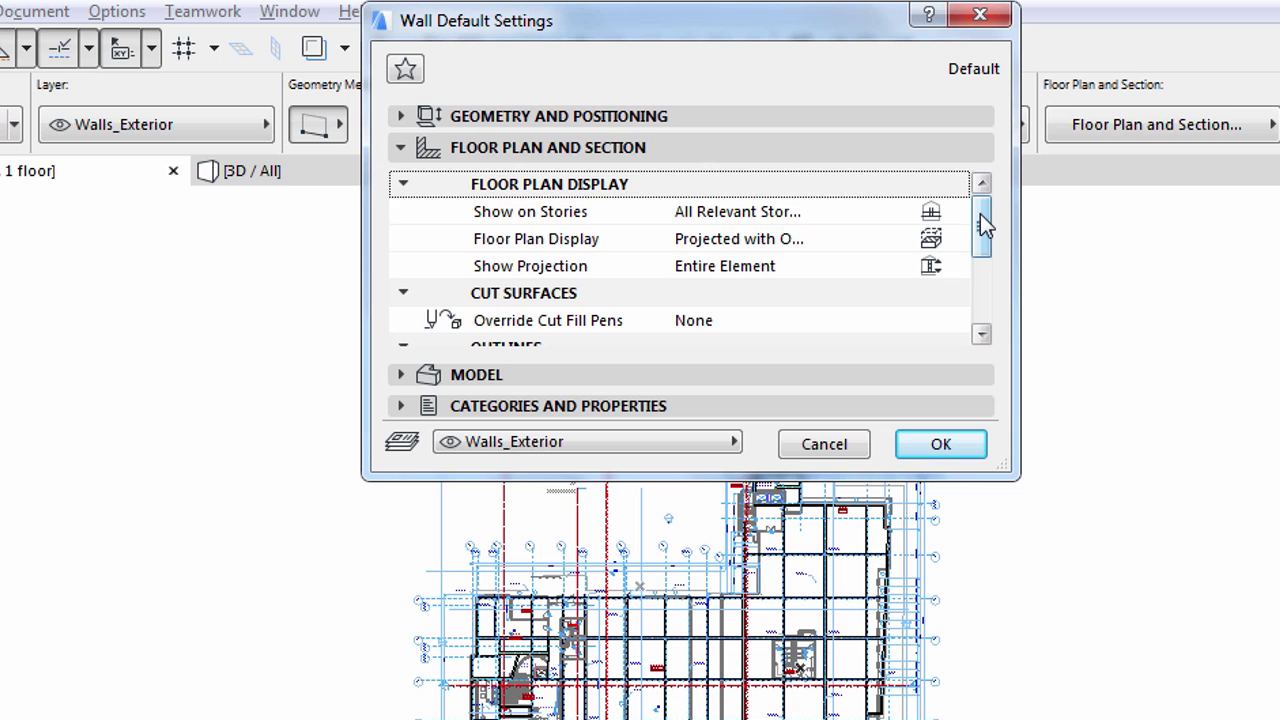
{"action": "mouse_move", "coordinate": [980, 214]}
{"action": "left_mouse_down"}
{"action": "mouse_move", "coordinate": [985, 297]}
{"action": "mouse_move", "coordinate": [981, 205]}
{"action": "left_mouse_up"}
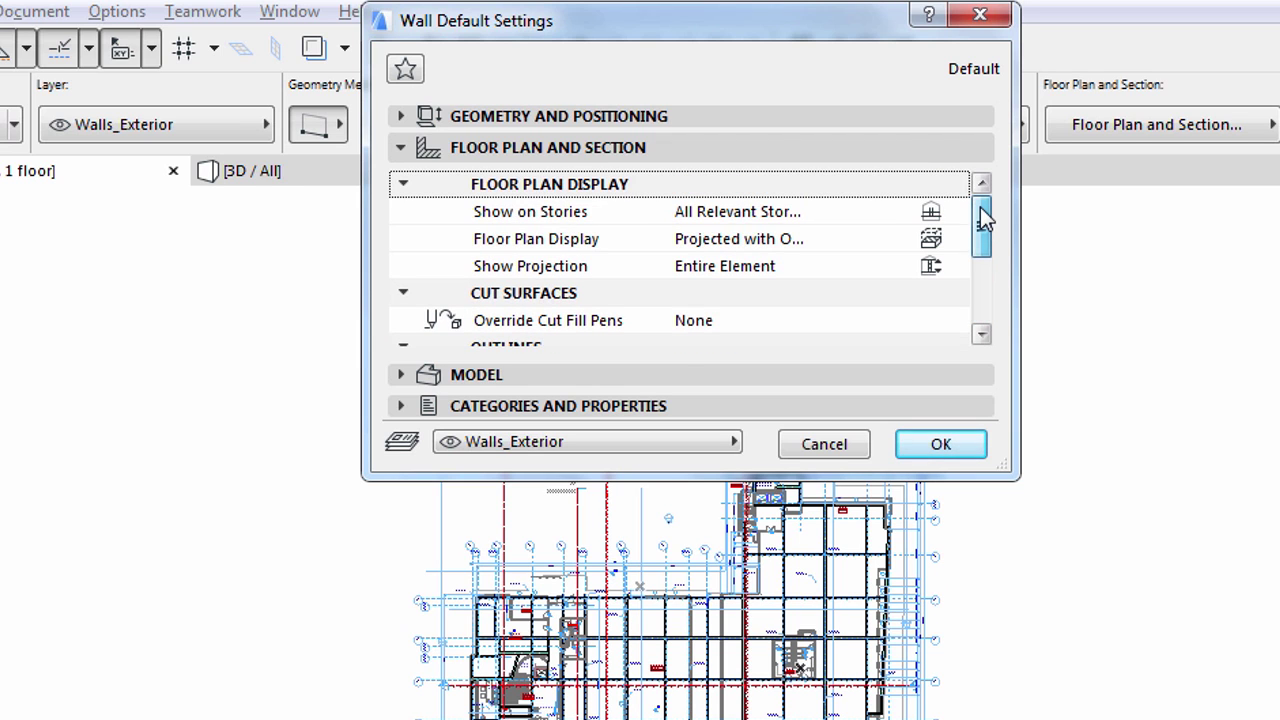
Step: Browse the Model and Categories and Properties panels, ending with Geometry and Positioning expanded
{"action": "left_click", "coordinate": [716, 150]}
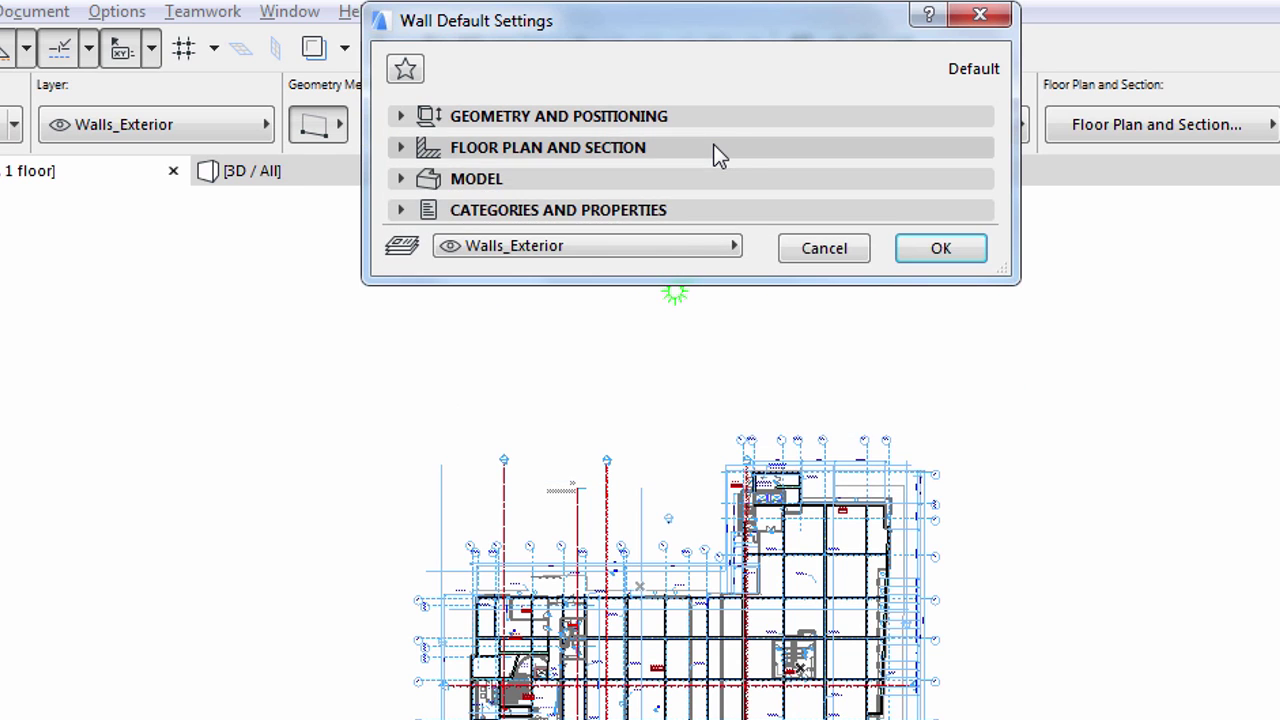
{"action": "left_click", "coordinate": [669, 178]}
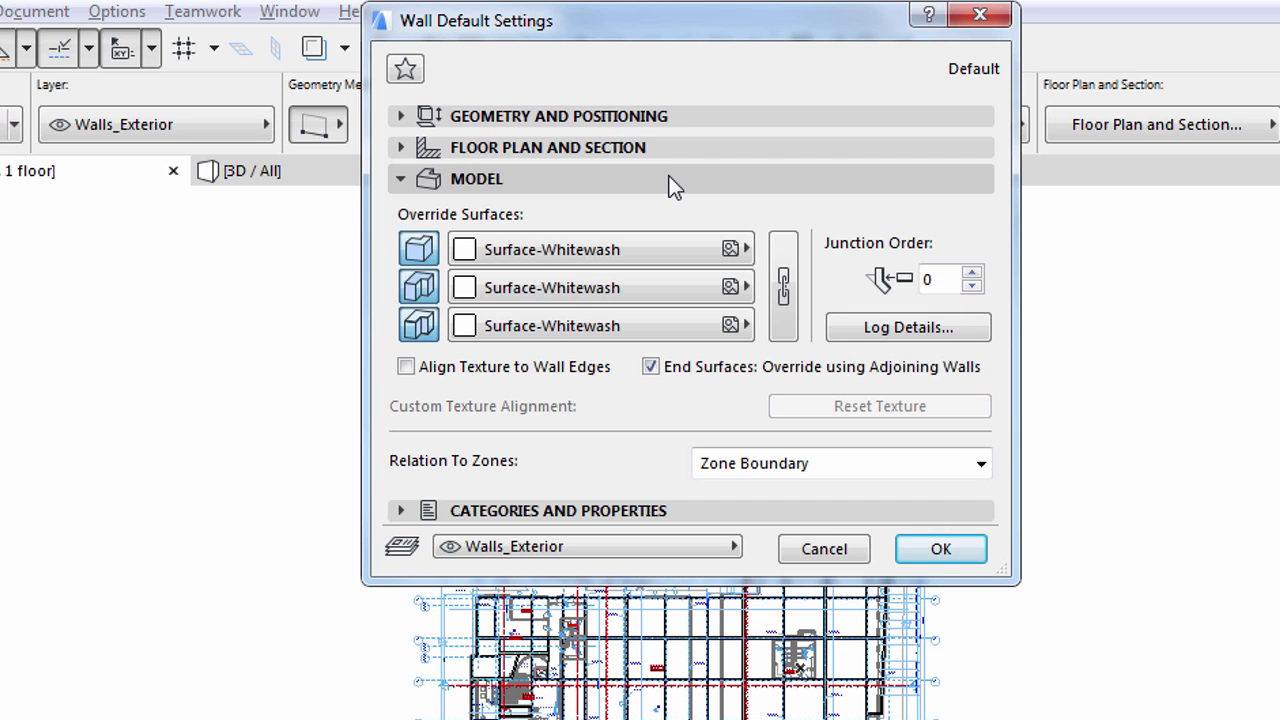
{"action": "left_click", "coordinate": [669, 178]}
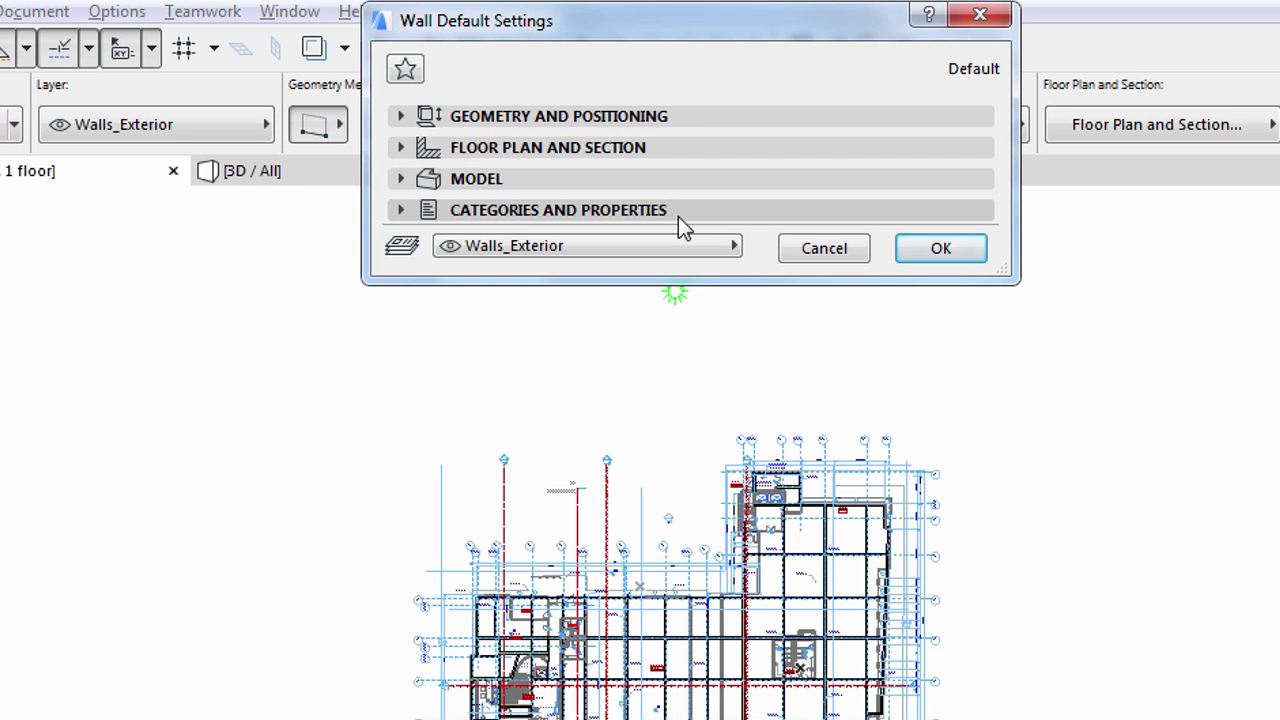
{"action": "left_click", "coordinate": [678, 216]}
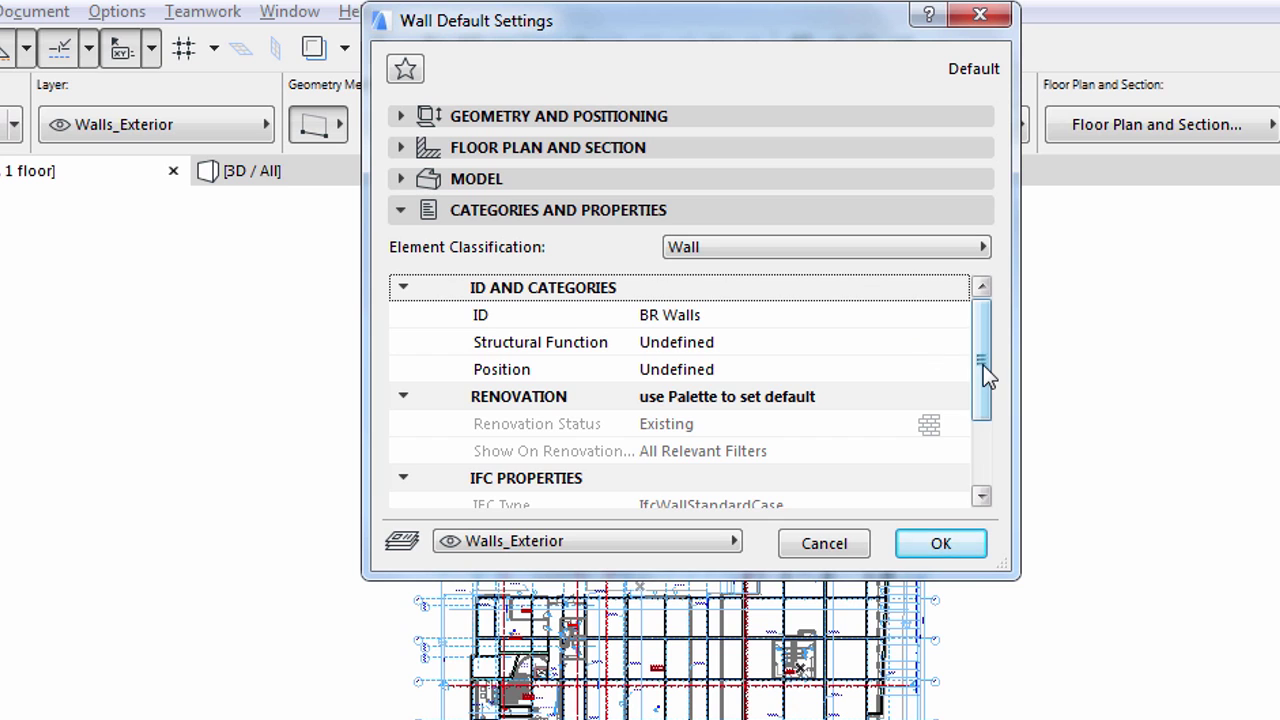
{"action": "mouse_move", "coordinate": [983, 365]}
{"action": "left_mouse_down"}
{"action": "mouse_move", "coordinate": [979, 444]}
{"action": "mouse_move", "coordinate": [977, 359]}
{"action": "left_mouse_up"}
{"action": "left_click_drag", "start_coordinate": [980, 368], "coordinate": [979, 366]}
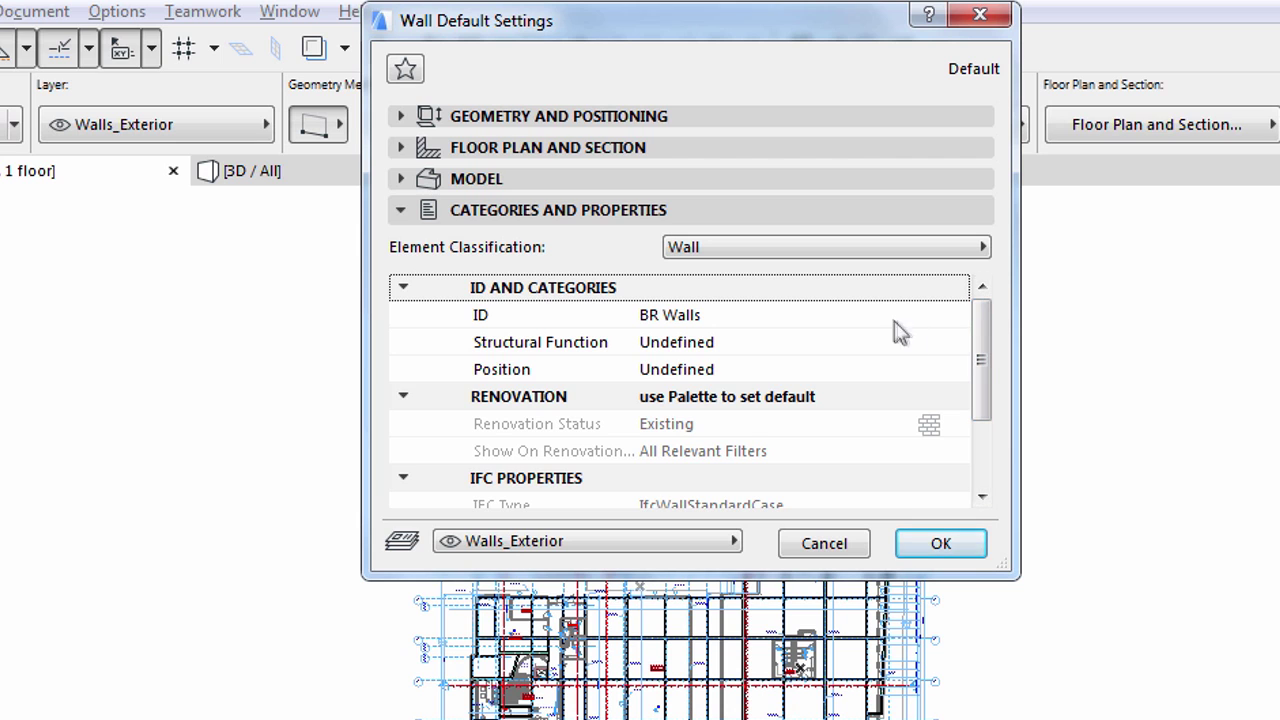
{"action": "left_click", "coordinate": [710, 214]}
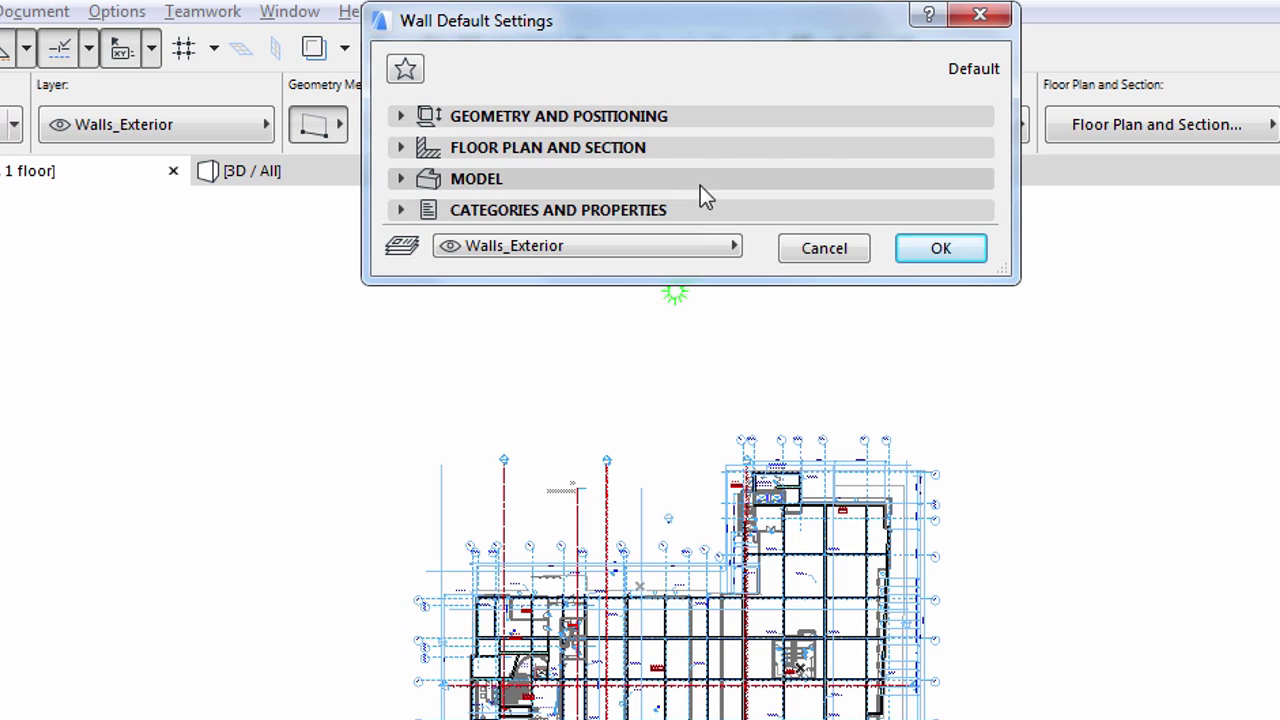
{"action": "left_click", "coordinate": [673, 116]}
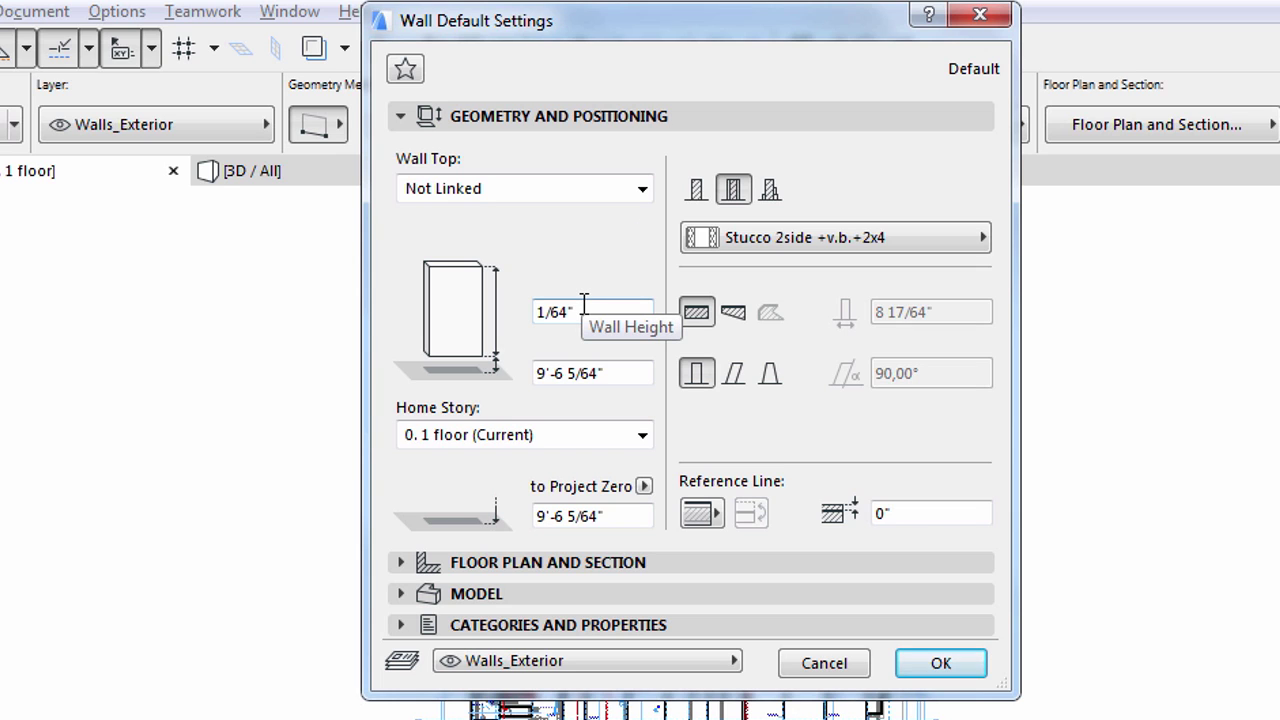
Step: Set the wall height to 5/32" and the composite structure to Wall Conc. Stone Tile
{"action": "left_click_drag", "start_coordinate": [585, 305], "coordinate": [528, 315]}
{"action": "type", "text": "5/"}
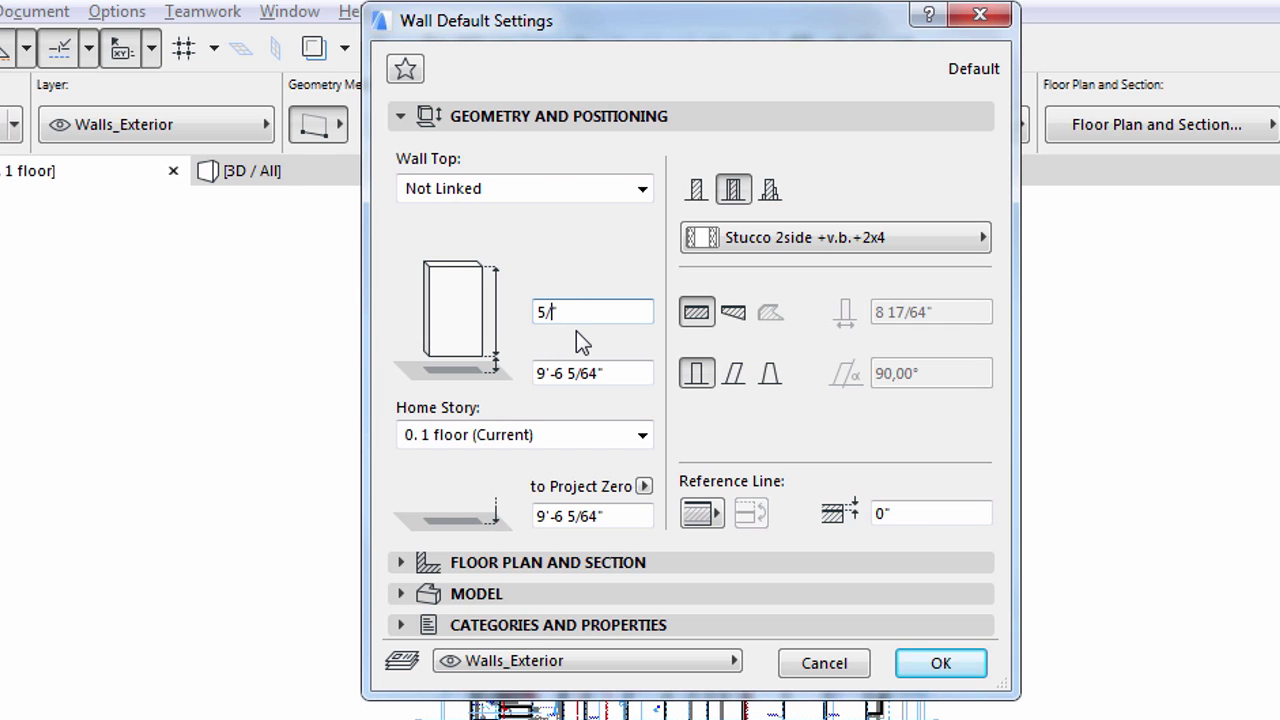
{"action": "type", "text": "632\""}
{"action": "left_click", "coordinate": [788, 240]}
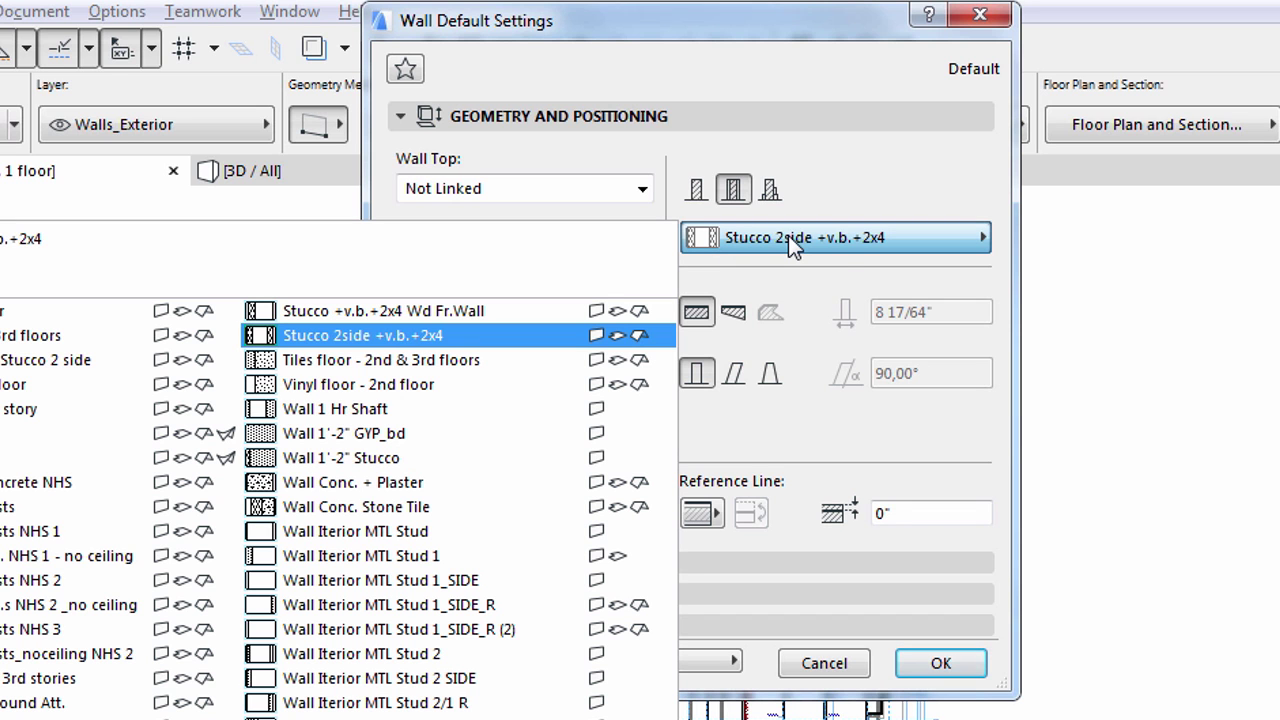
{"action": "left_click", "coordinate": [511, 506]}
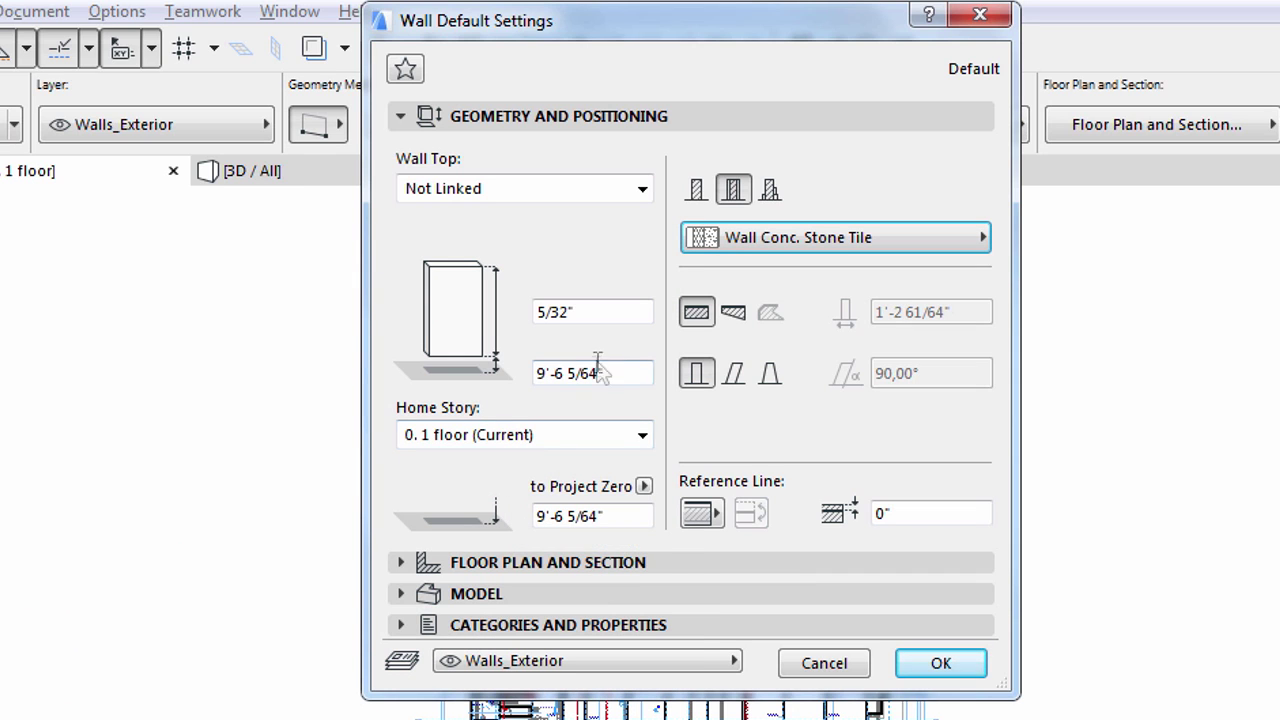
Step: Link the three wall surfaces, set them to Brick-Stack Bond, and accept the wall defaults
{"action": "left_click", "coordinate": [688, 122]}
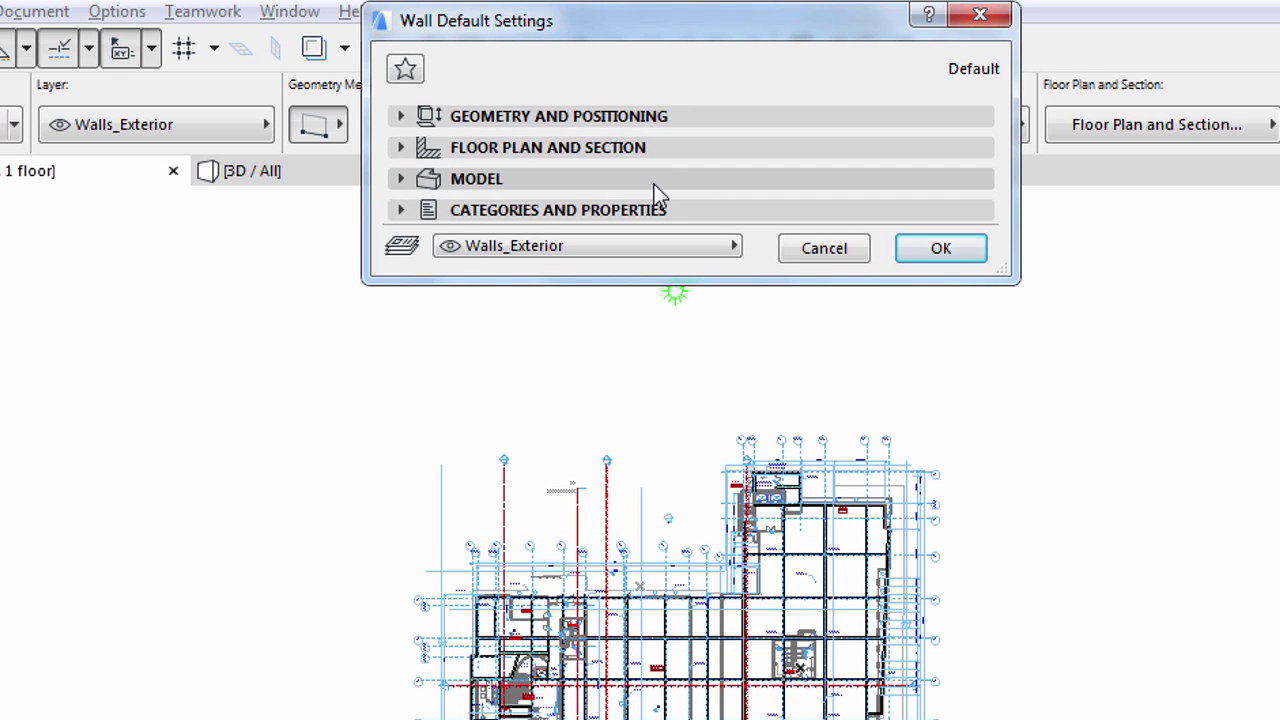
{"action": "left_click", "coordinate": [654, 184]}
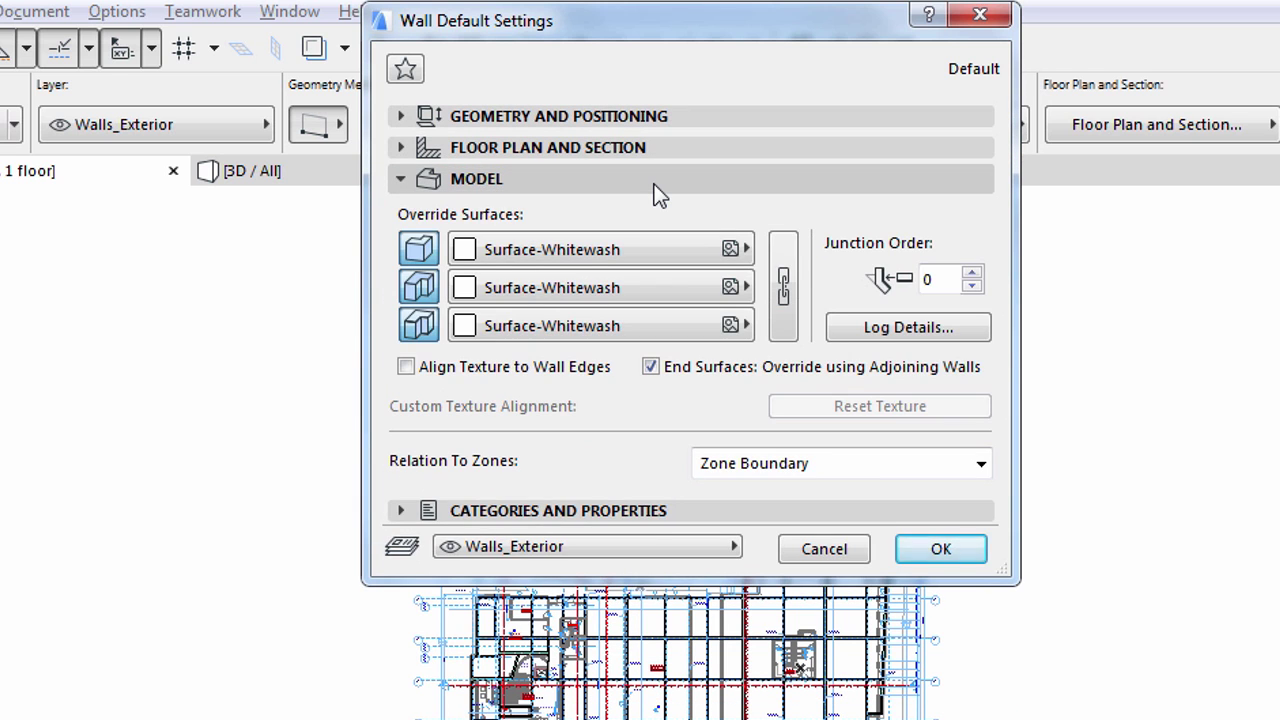
{"action": "left_click", "coordinate": [781, 290]}
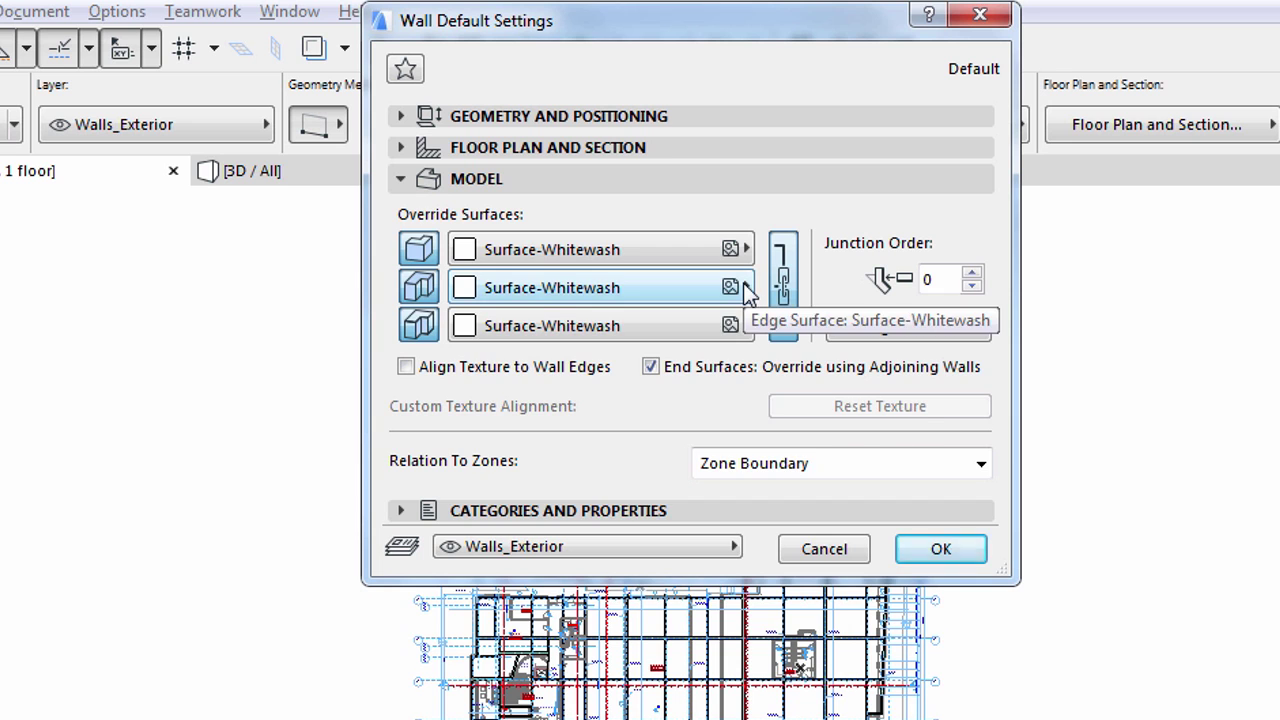
{"action": "left_click", "coordinate": [745, 290]}
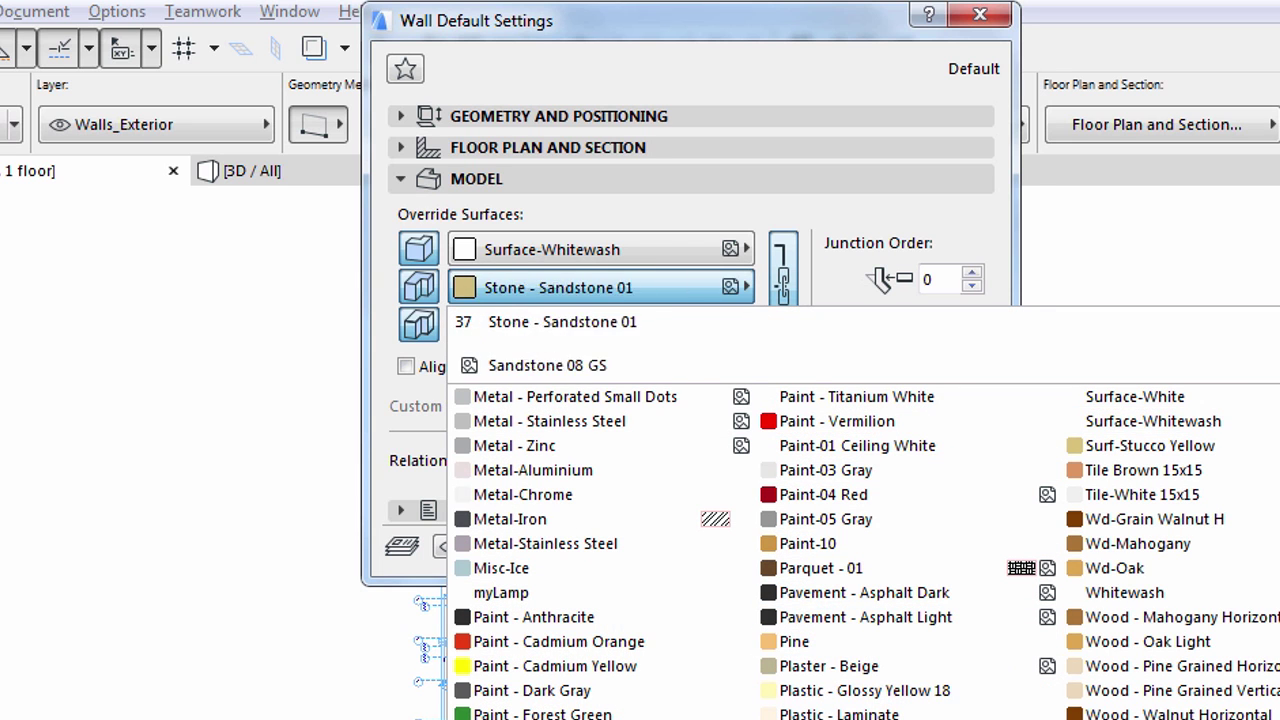
{"action": "scroll", "coordinate": [1150, 421], "scroll_direction": "up", "scroll_amount": 1}
{"action": "scroll", "coordinate": [1150, 421], "scroll_direction": "up", "scroll_amount": 1}
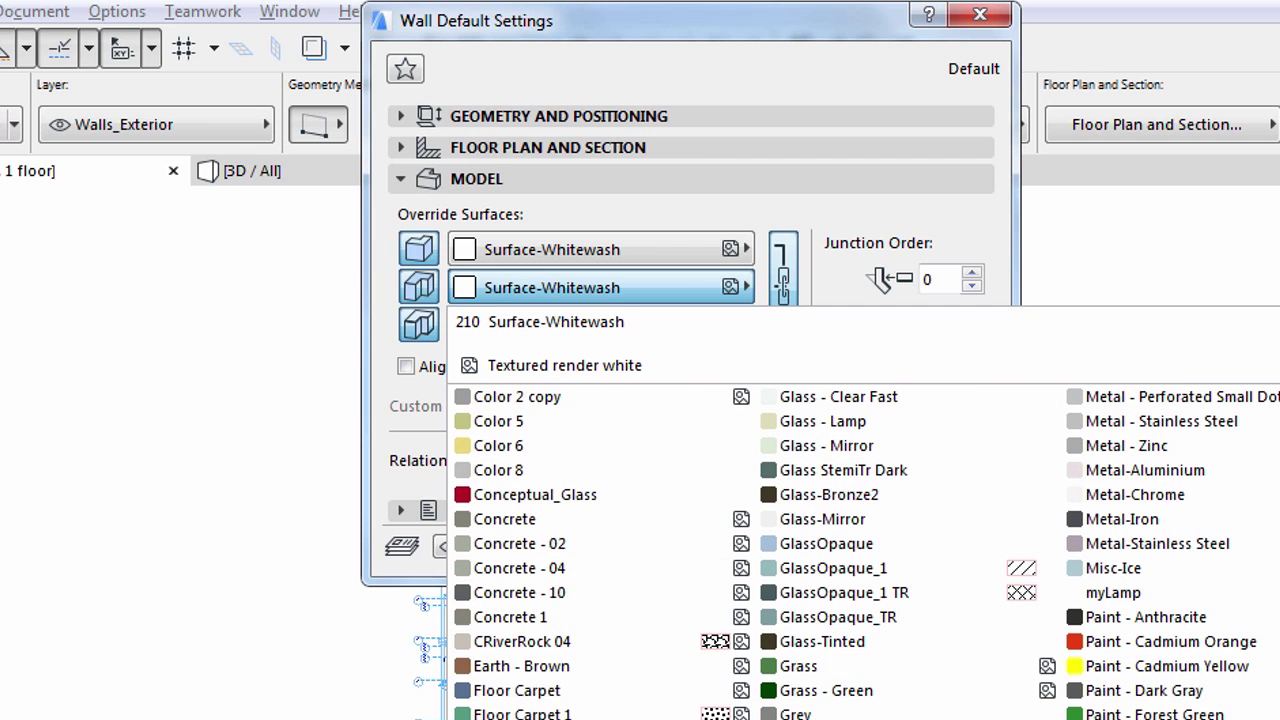
{"action": "scroll", "coordinate": [1150, 421], "scroll_direction": "up", "scroll_amount": 1}
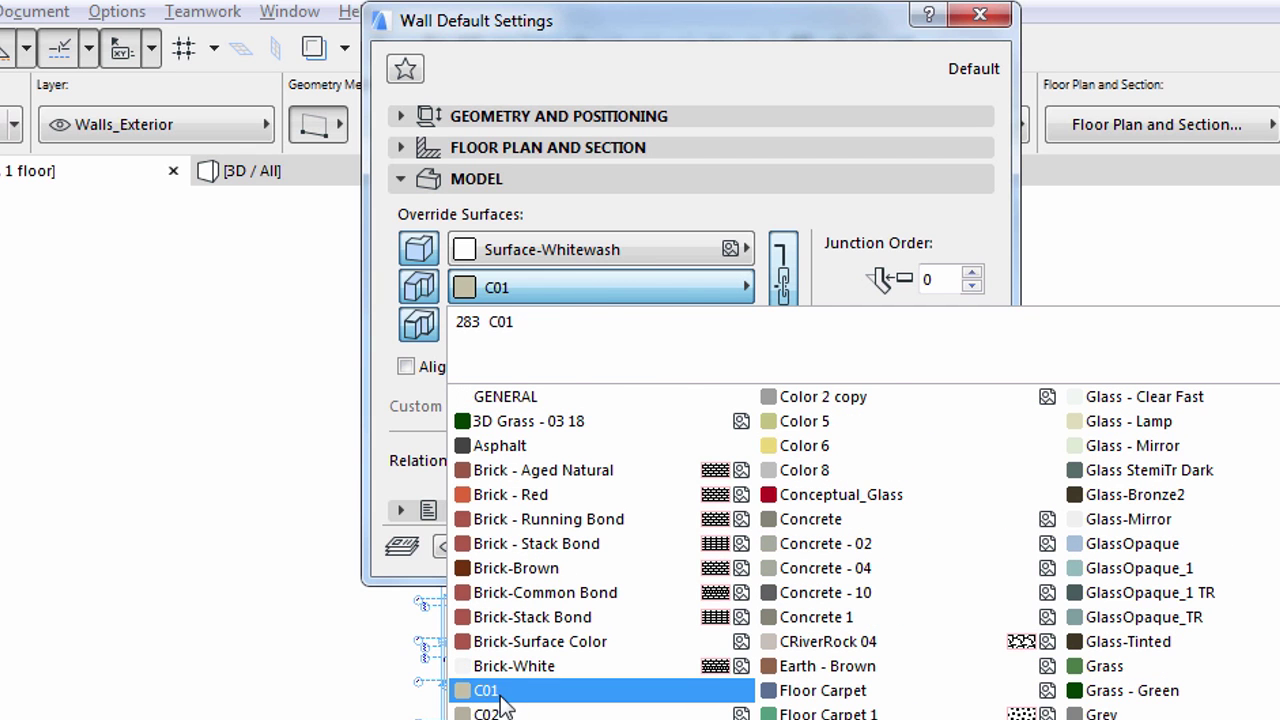
{"action": "left_click", "coordinate": [515, 617]}
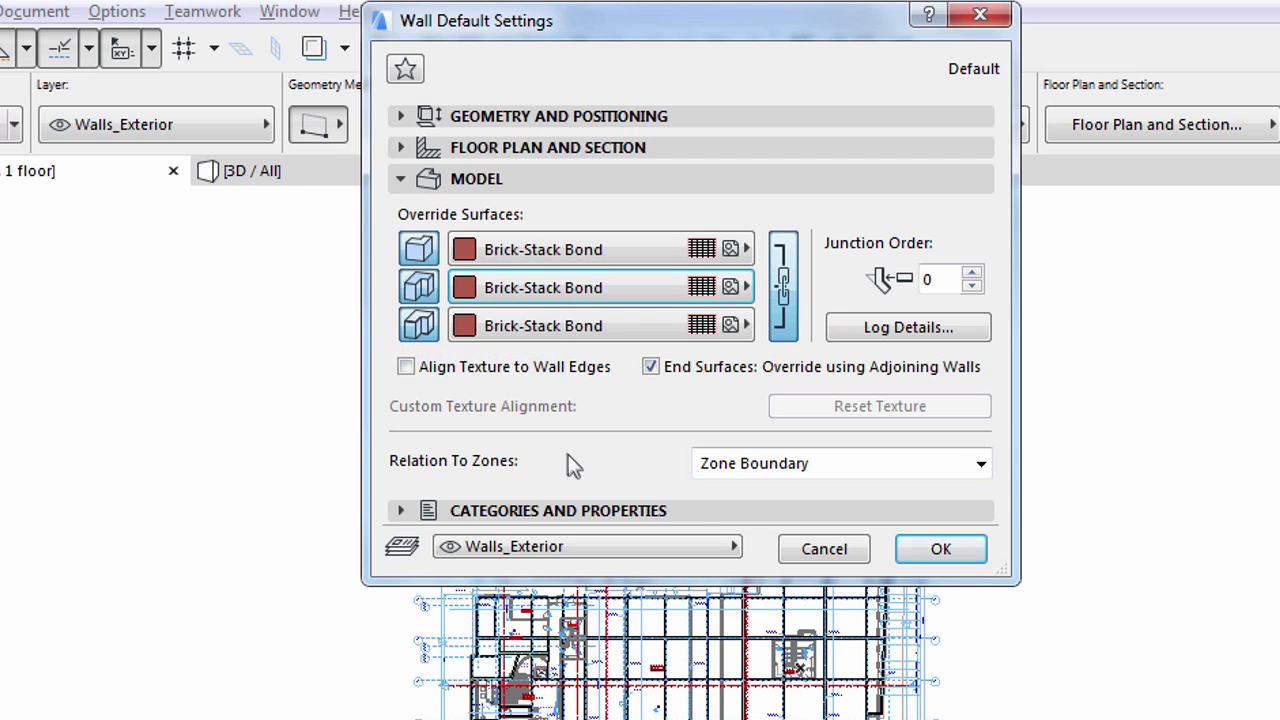
{"action": "left_click", "coordinate": [938, 556]}
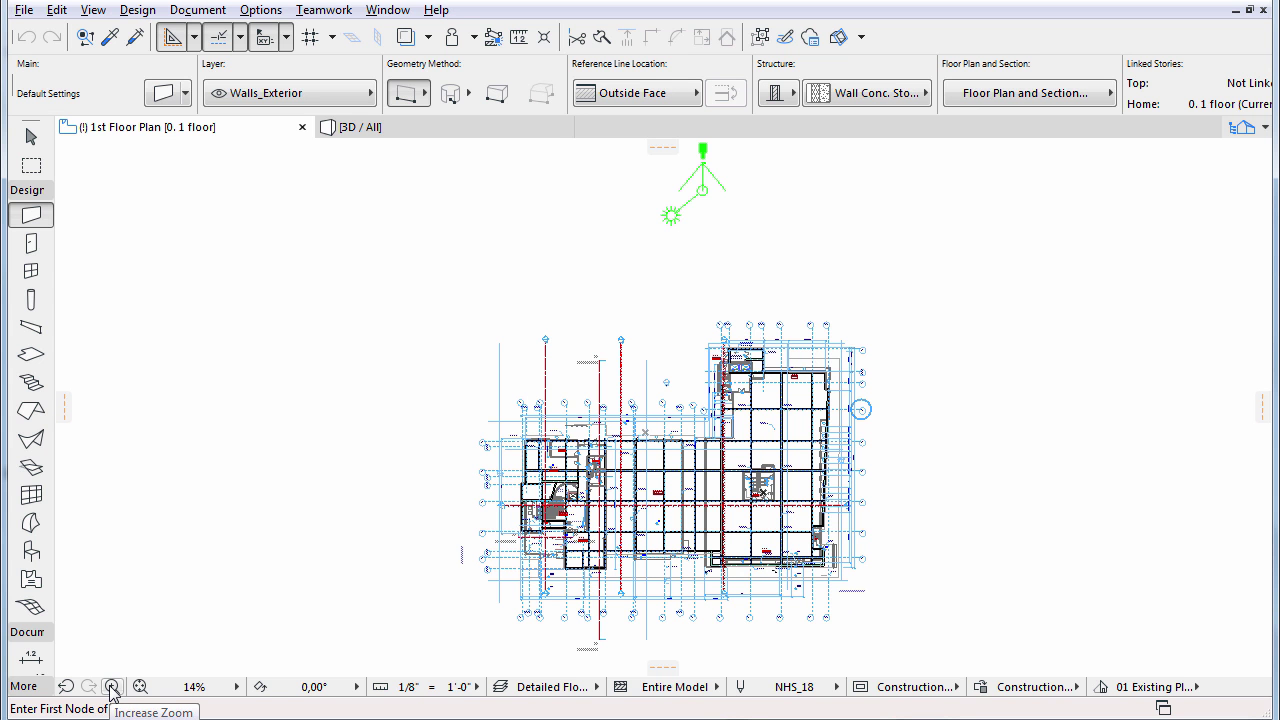
Step: Zoom into the left wing of the floor plan
{"action": "left_click", "coordinate": [112, 687]}
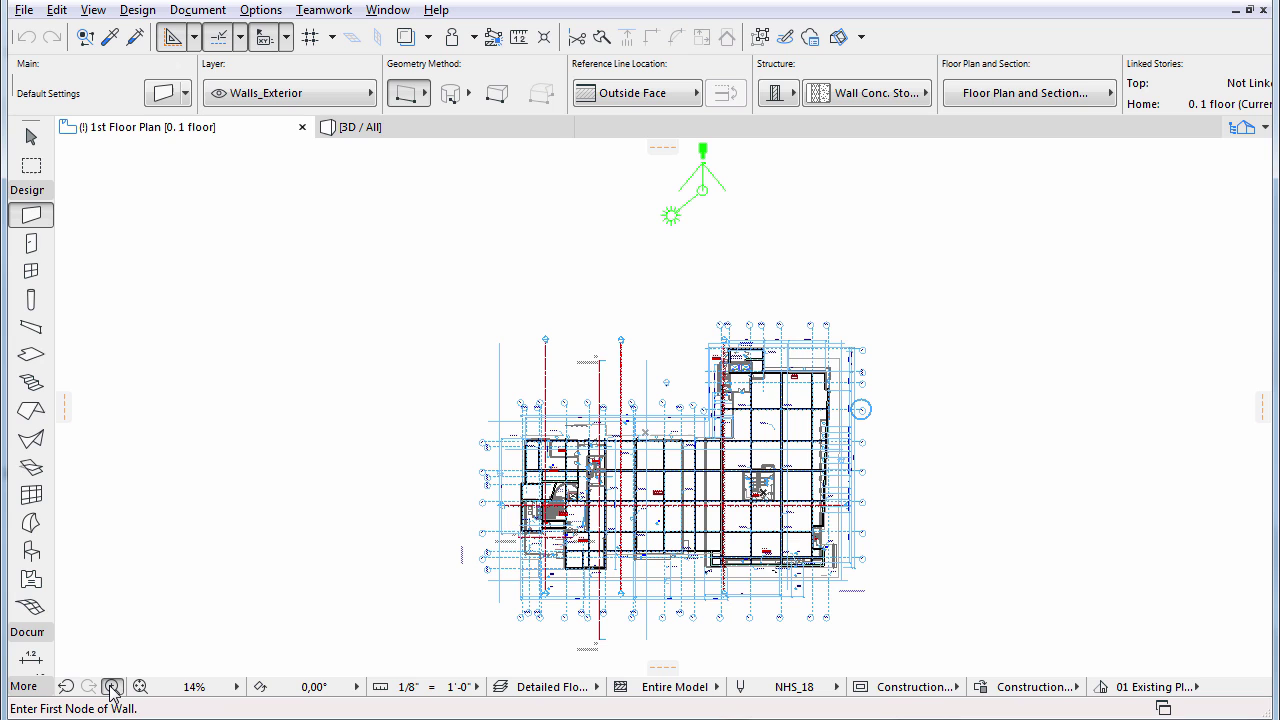
{"action": "left_click", "coordinate": [510, 427]}
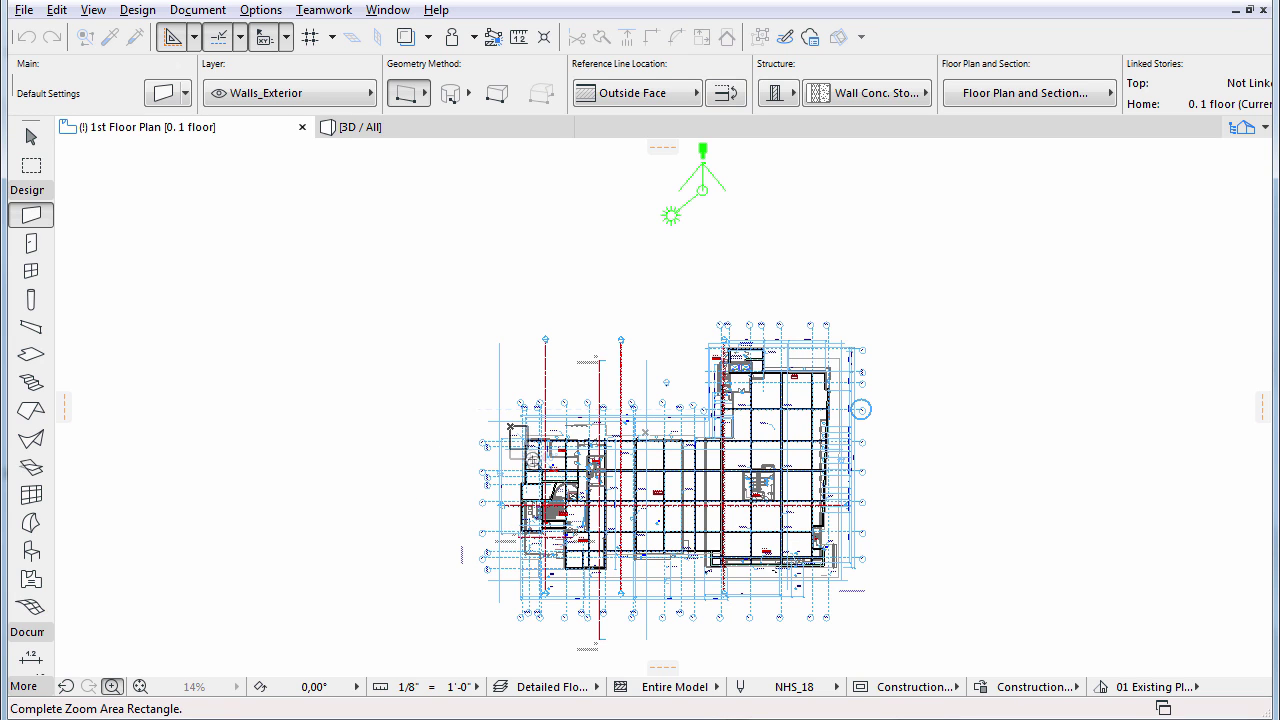
{"action": "left_click", "coordinate": [618, 582]}
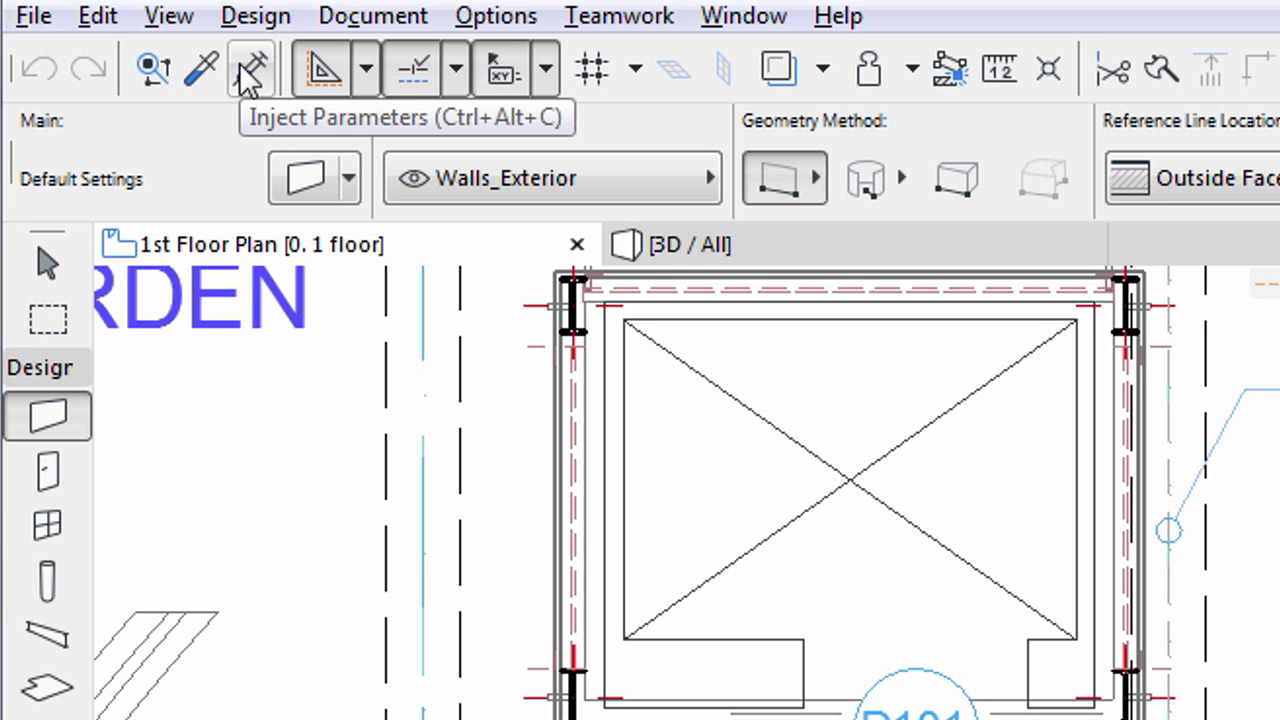
Step: Inject the current wall settings into the interior partition wall beside SOFFIT ABOVE
{"action": "left_click", "coordinate": [249, 78]}
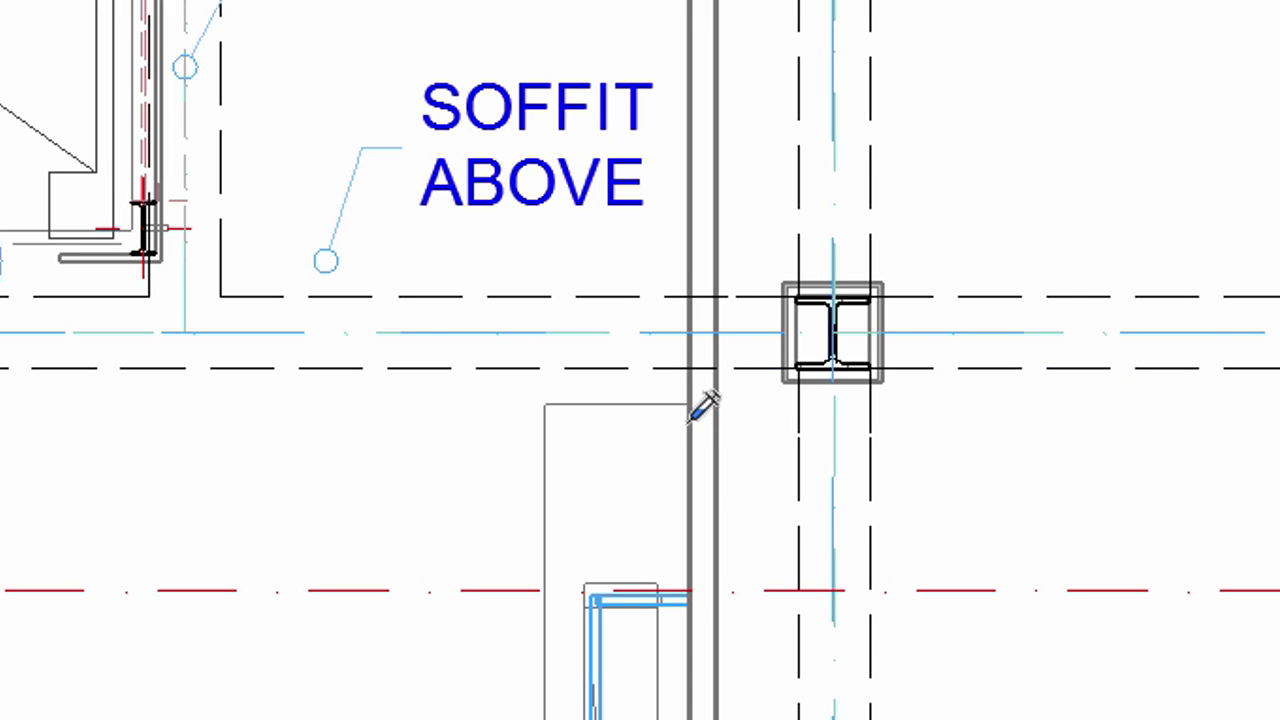
{"action": "mouse_move", "coordinate": [714, 441]}
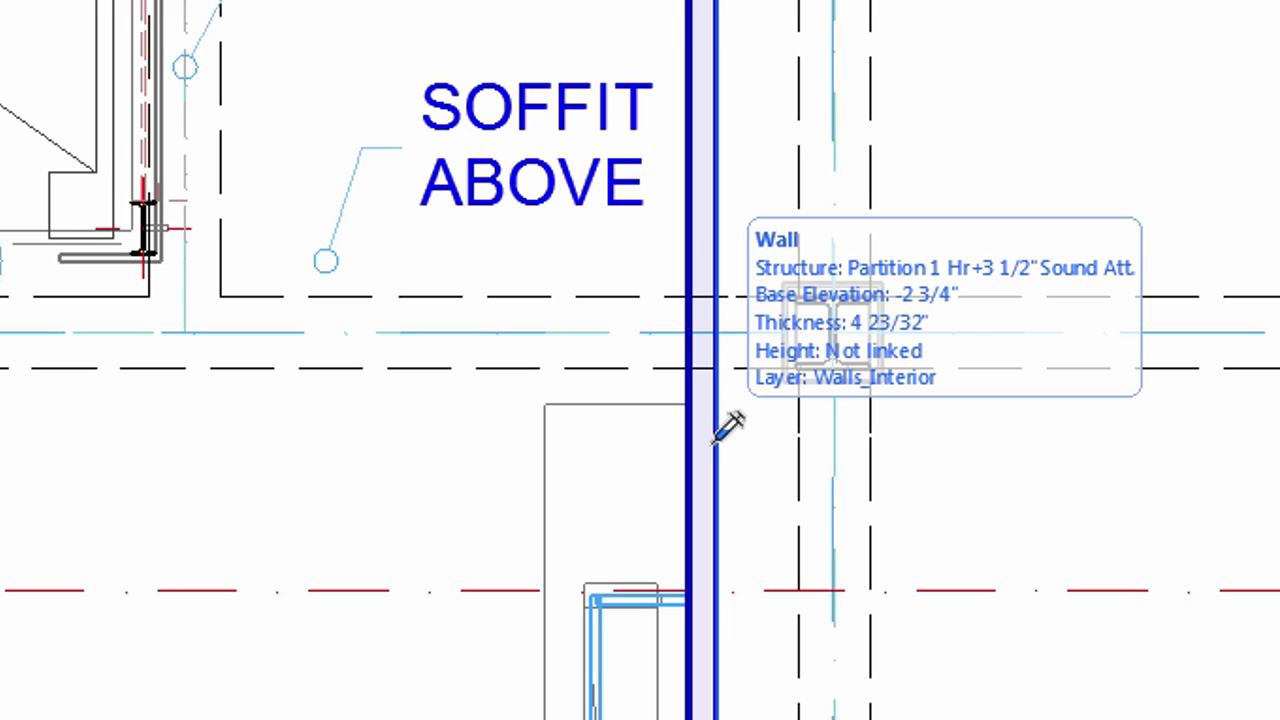
{"action": "left_click", "coordinate": [714, 441], "text": "ctrl+alt"}
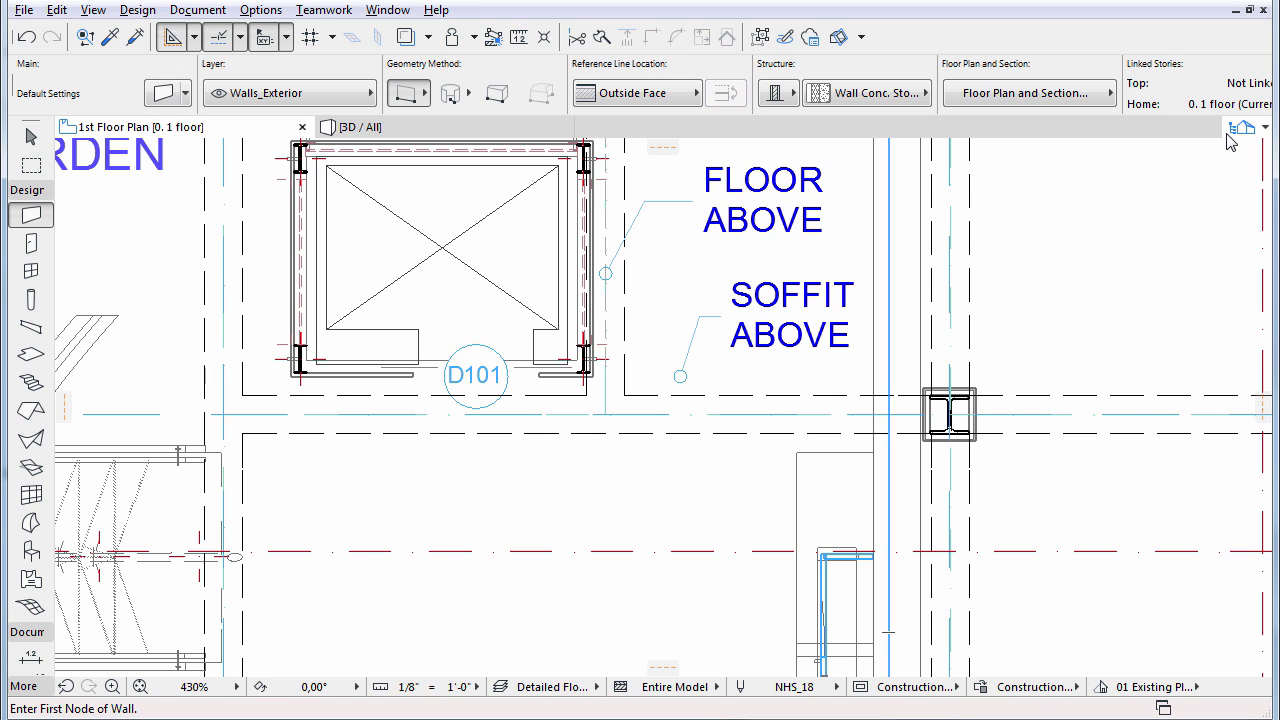
Step: Open the 04 D_D section in a new tab from the Pop-up Navigator
{"action": "left_click", "coordinate": [1241, 128]}
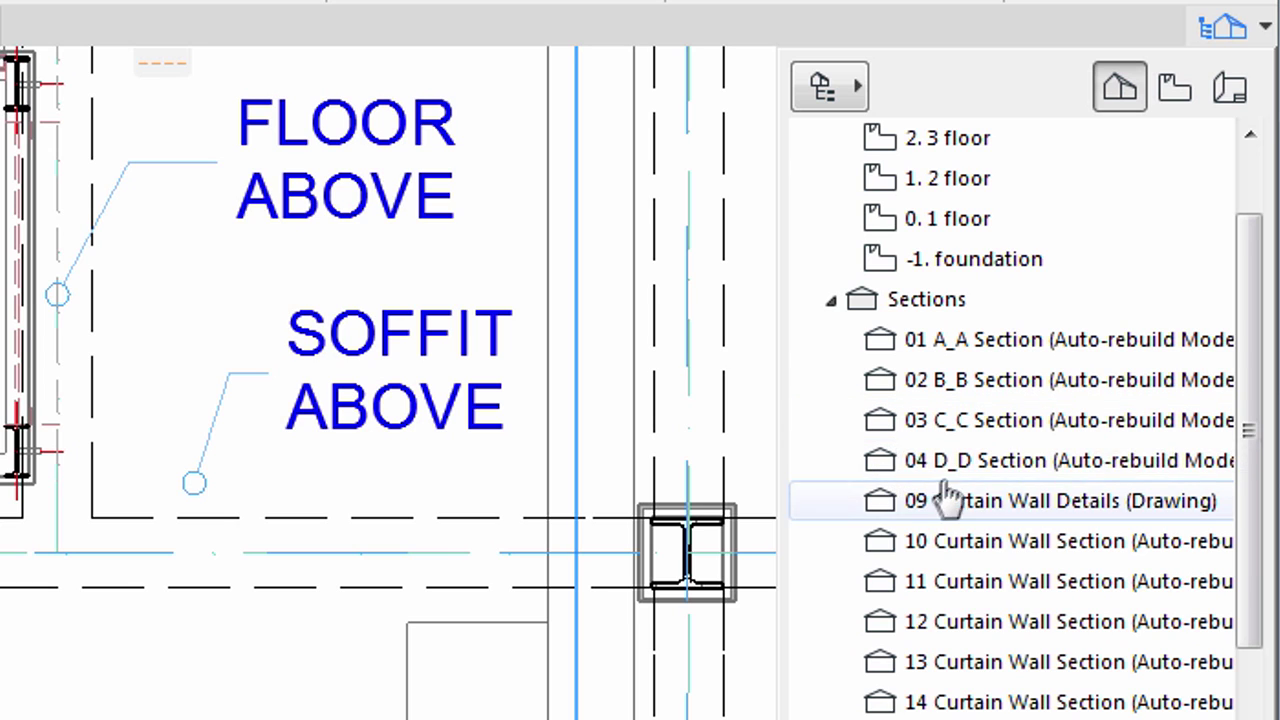
{"action": "left_click", "coordinate": [855, 468]}
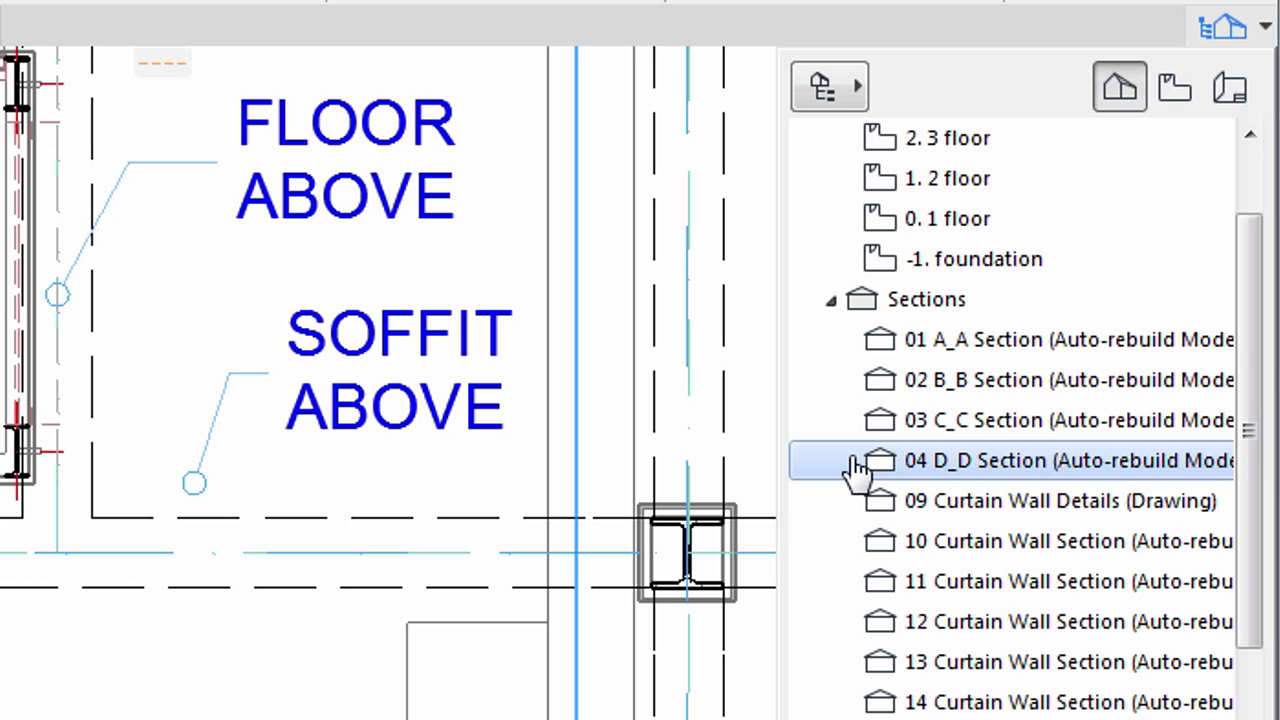
{"action": "double_click", "coordinate": [855, 468]}
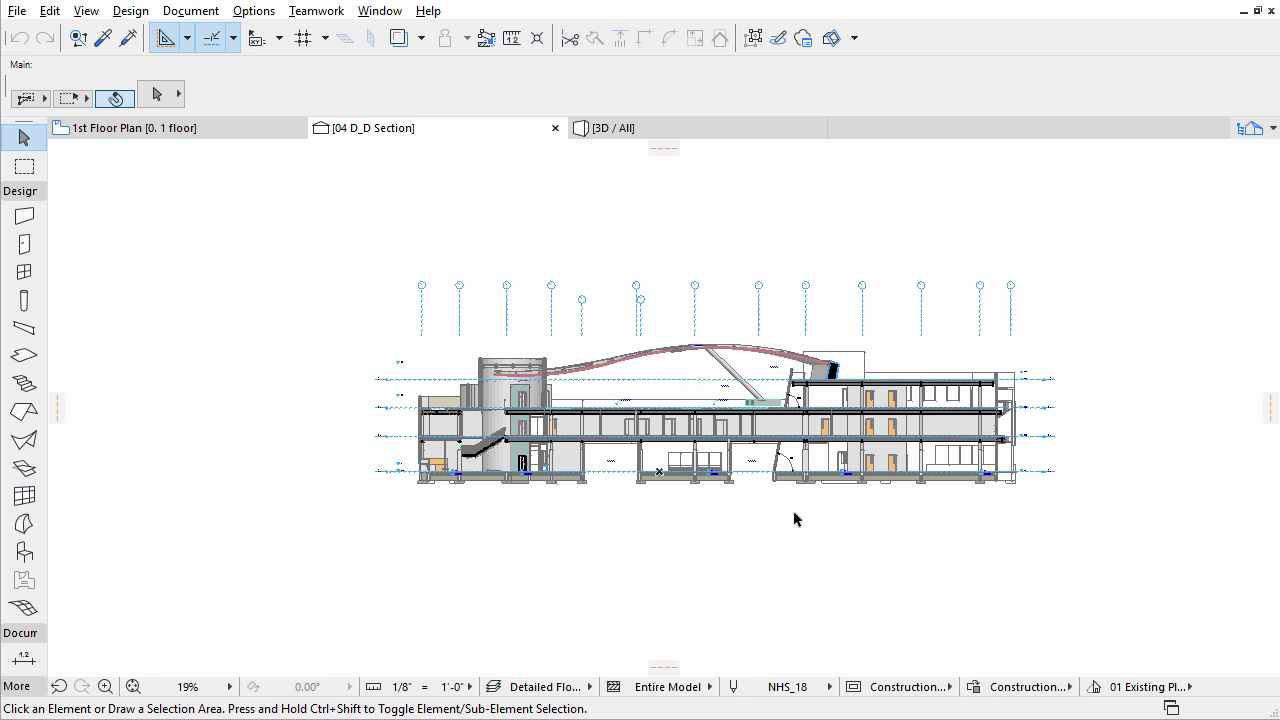
Step: Zoom into the first floor around the stair base and select the exterior stucco wall
{"action": "key", "text": "ctrl+shift+z"}
{"action": "left_click", "coordinate": [595, 494]}
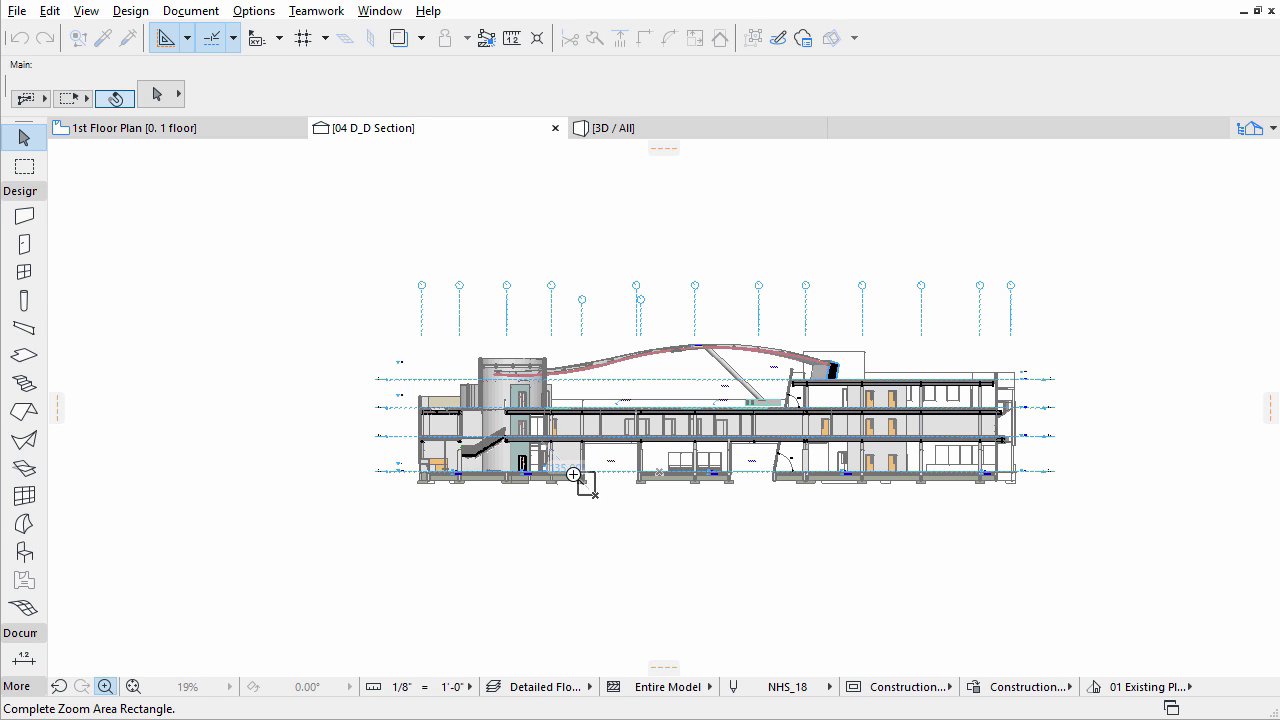
{"action": "left_click", "coordinate": [541, 430]}
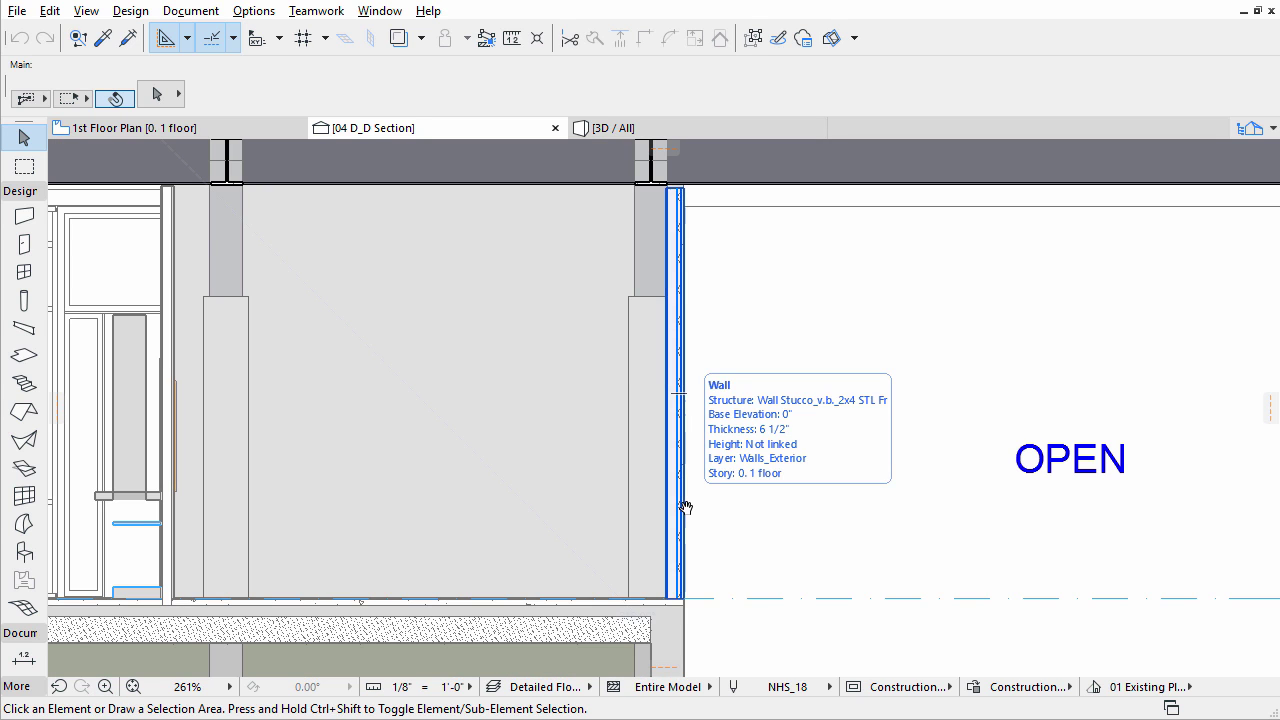
{"action": "left_click", "coordinate": [685, 508]}
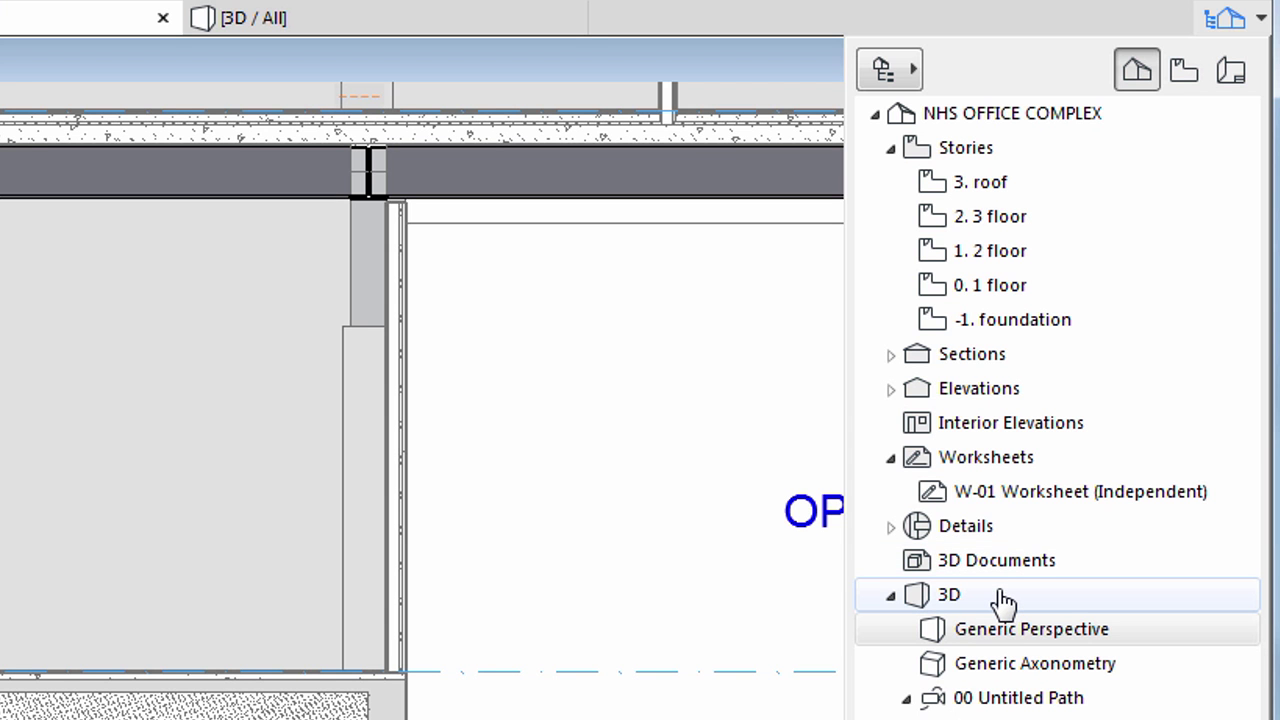
Step: Choose the Generic Perspective 3D view in the Pop-up Navigator
{"action": "left_click", "coordinate": [1010, 632]}
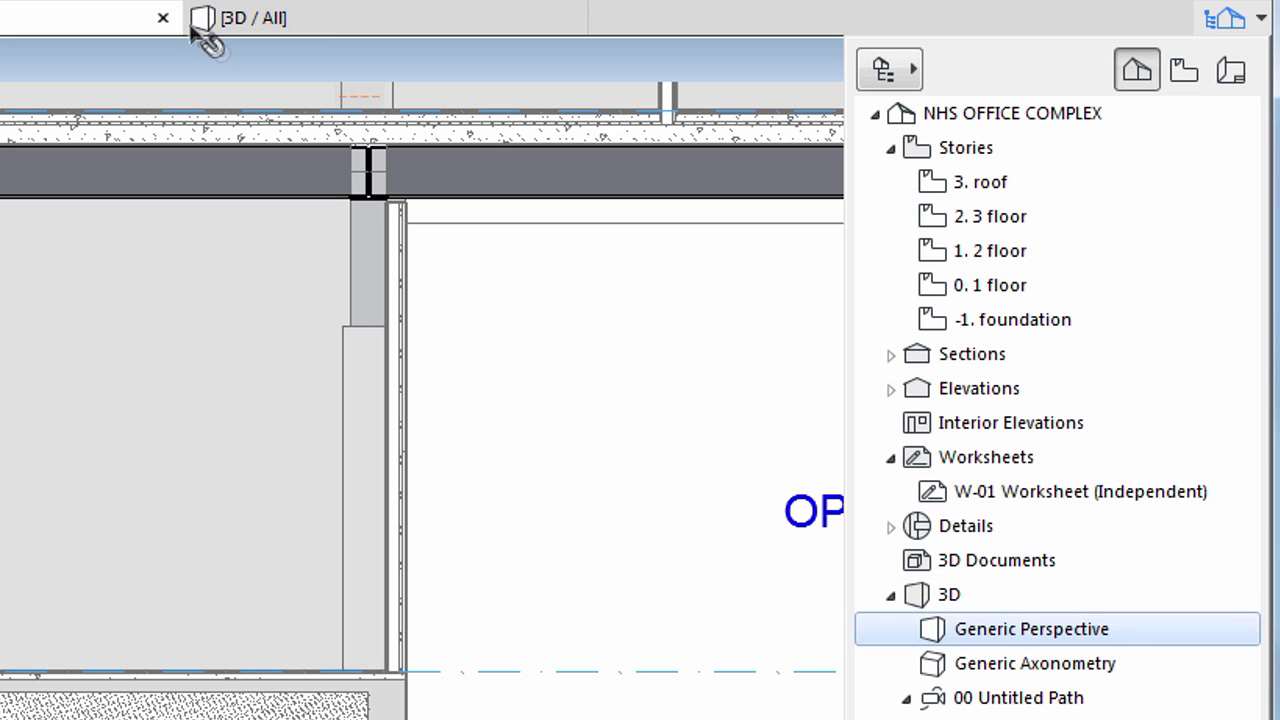
Step: In the 3D / All window, zoom toward the elevator and orbit to face the red tiled wall
{"action": "left_click", "coordinate": [255, 18]}
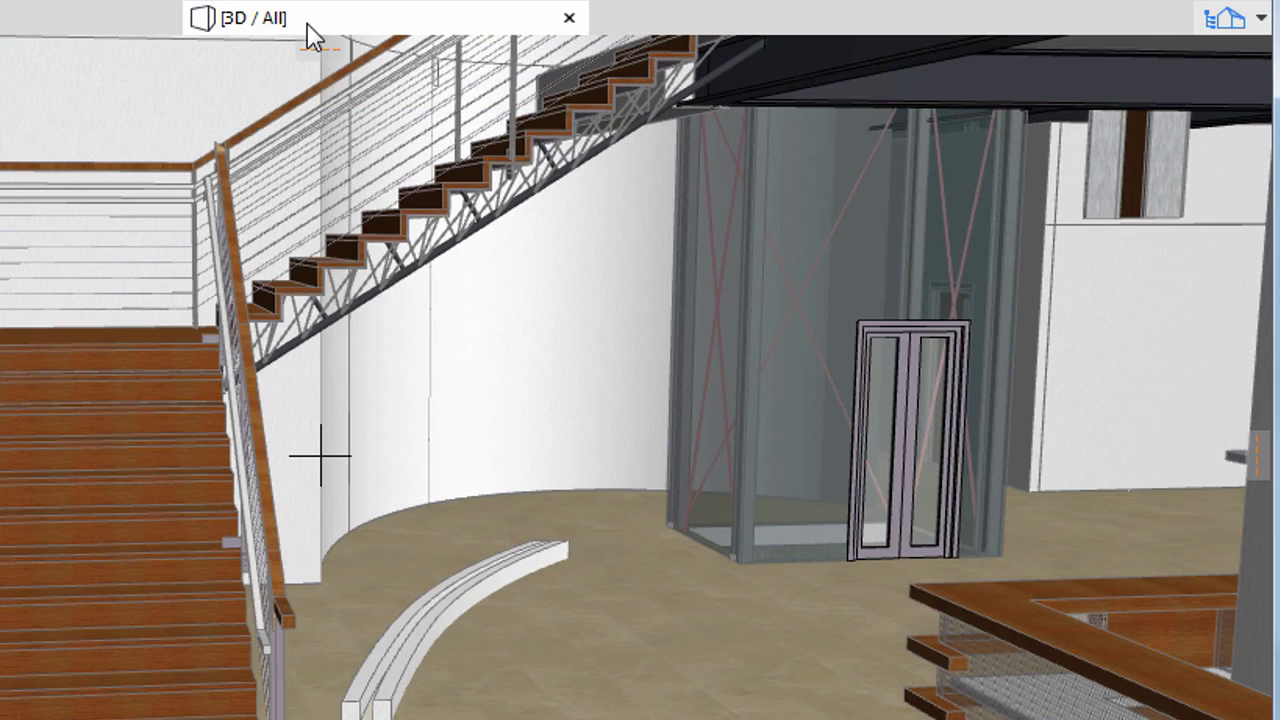
{"action": "scroll", "coordinate": [744, 358], "scroll_direction": "up", "scroll_amount": 8}
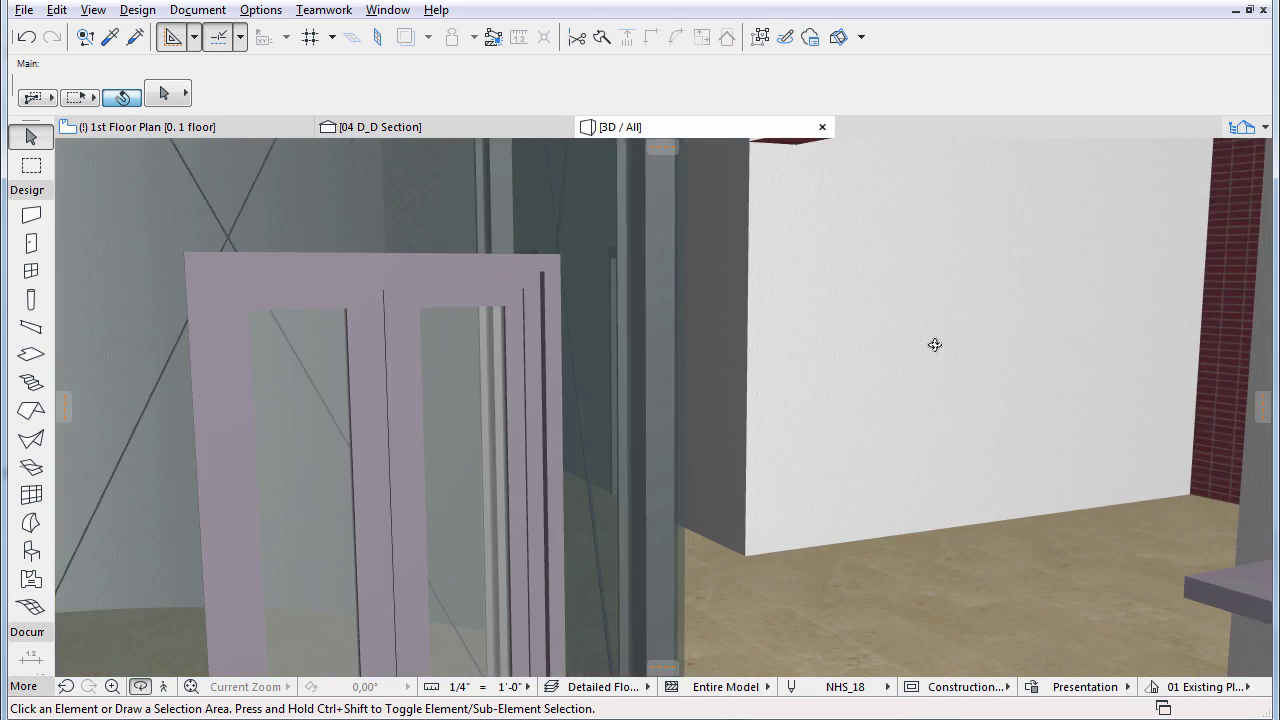
{"action": "scroll", "coordinate": [934, 345], "scroll_direction": "up", "scroll_amount": 8}
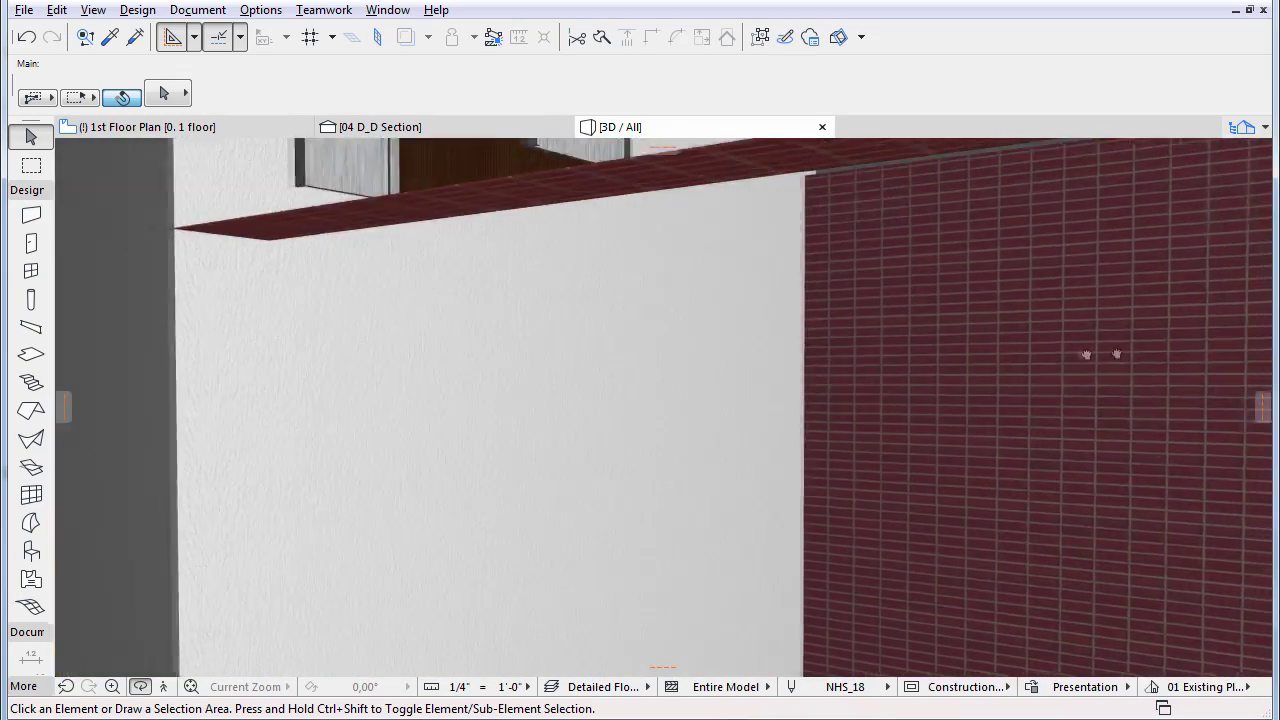
{"action": "middle_click_drag", "start_coordinate": [1101, 354], "coordinate": [898, 417], "text": "shift"}
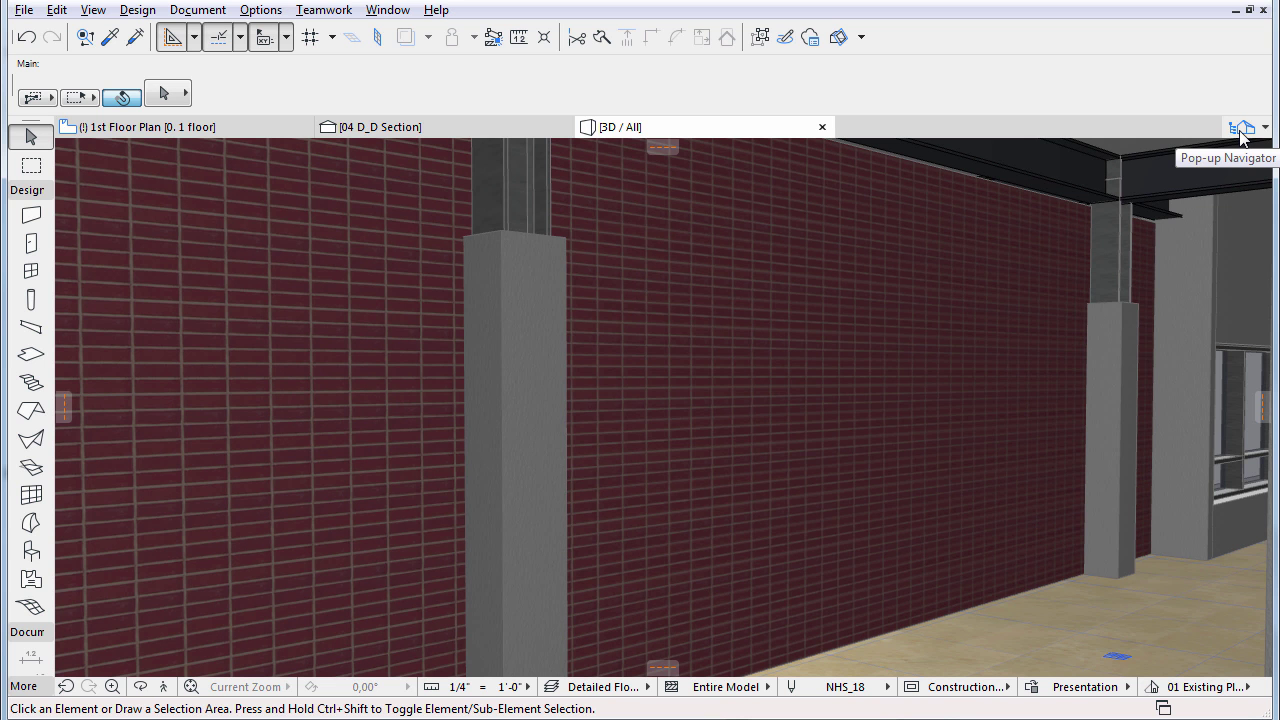
Step: Open Schedules > Element > Wall List from the Pop-up Navigator in a new tab
{"action": "left_click", "coordinate": [1241, 128]}
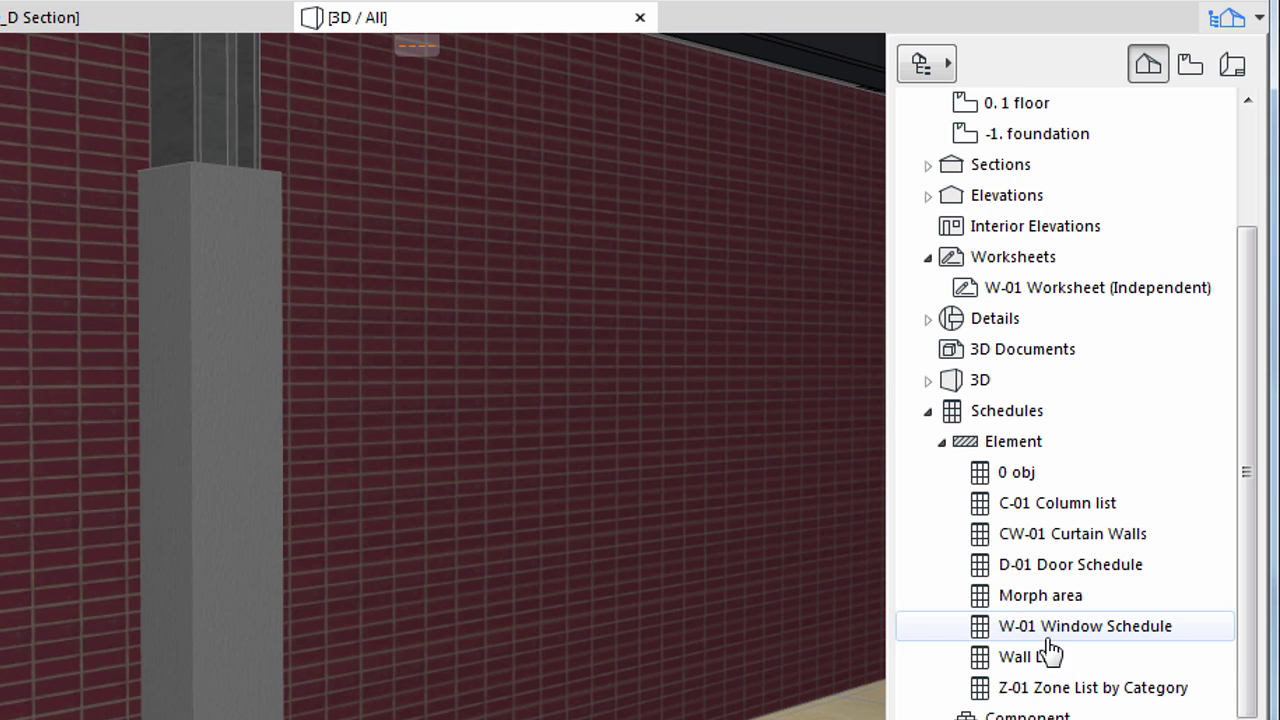
{"action": "left_click", "coordinate": [1072, 657]}
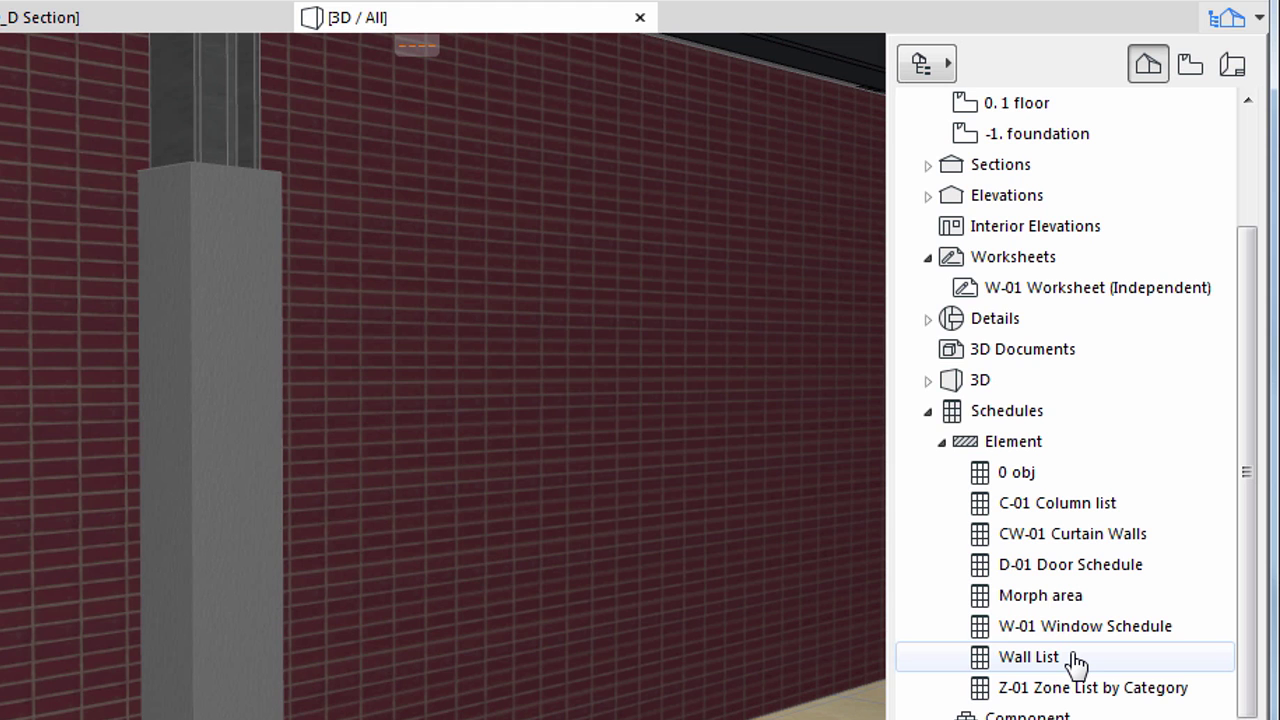
{"action": "left_click", "coordinate": [1075, 659]}
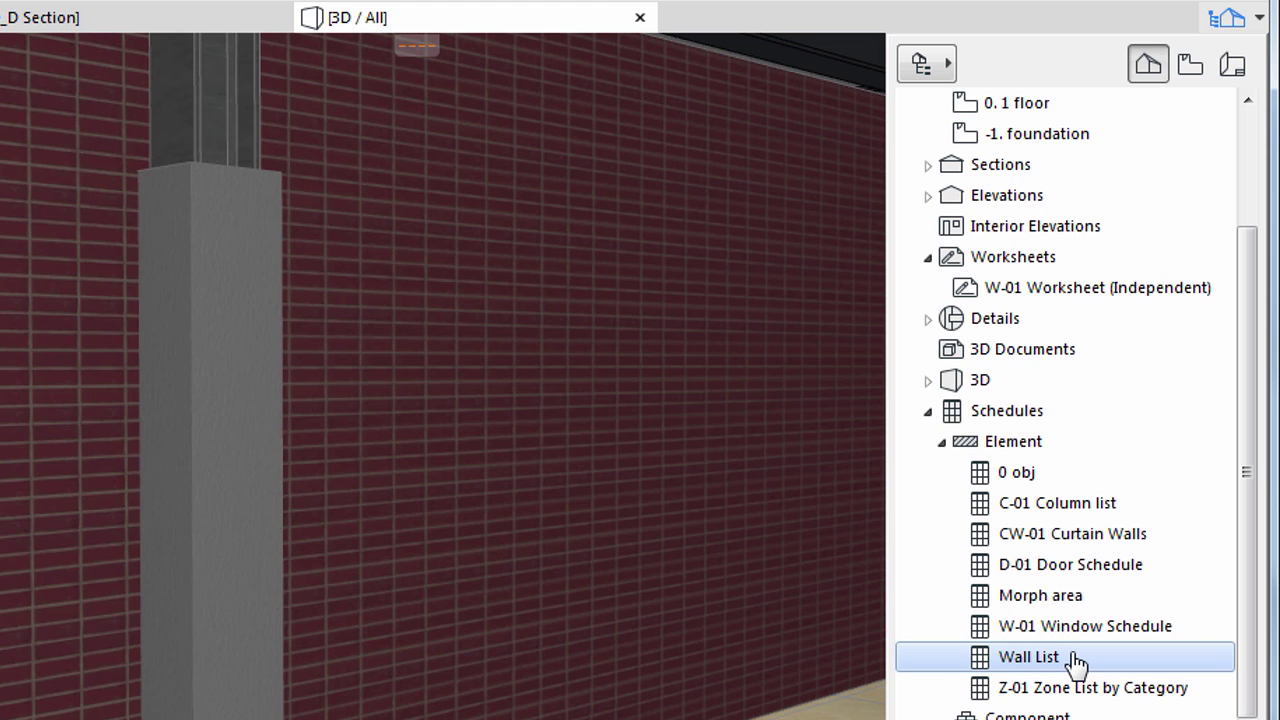
{"action": "double_click", "coordinate": [1075, 659]}
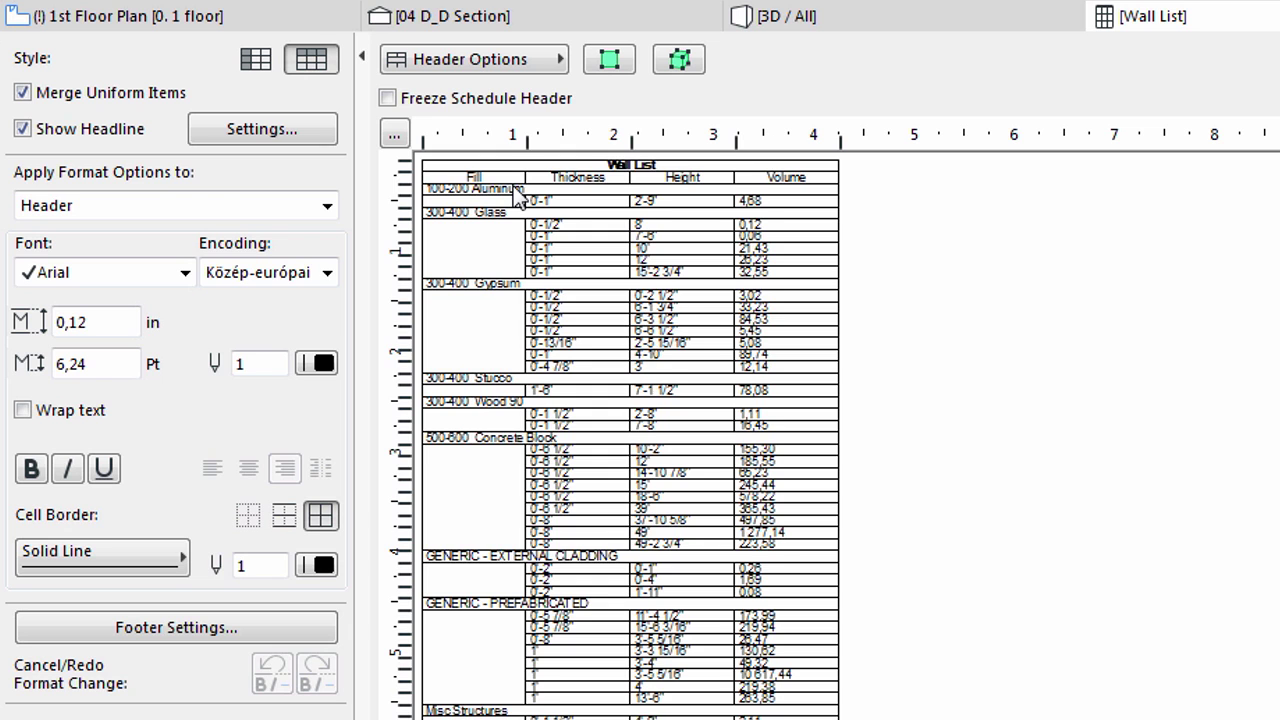
{"action": "scroll", "coordinate": [515, 196], "scroll_direction": "down", "scroll_amount": 3}
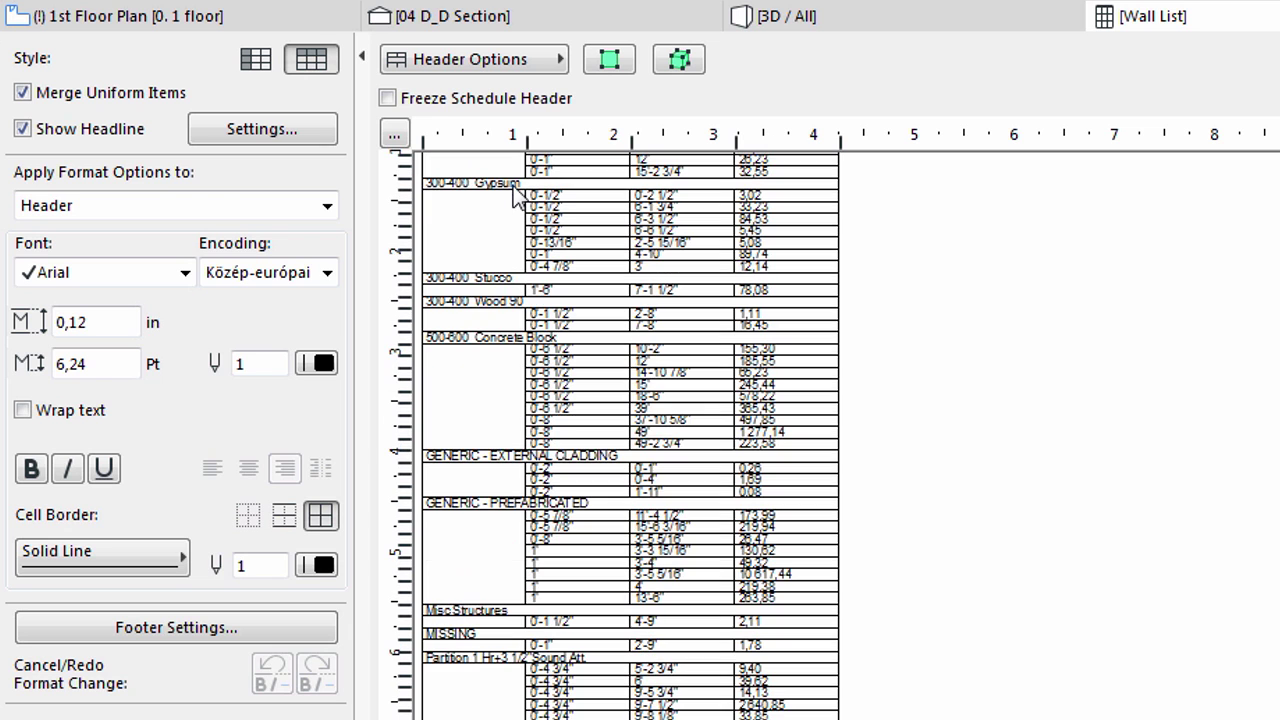
{"action": "scroll", "coordinate": [515, 196], "scroll_direction": "down", "scroll_amount": 3}
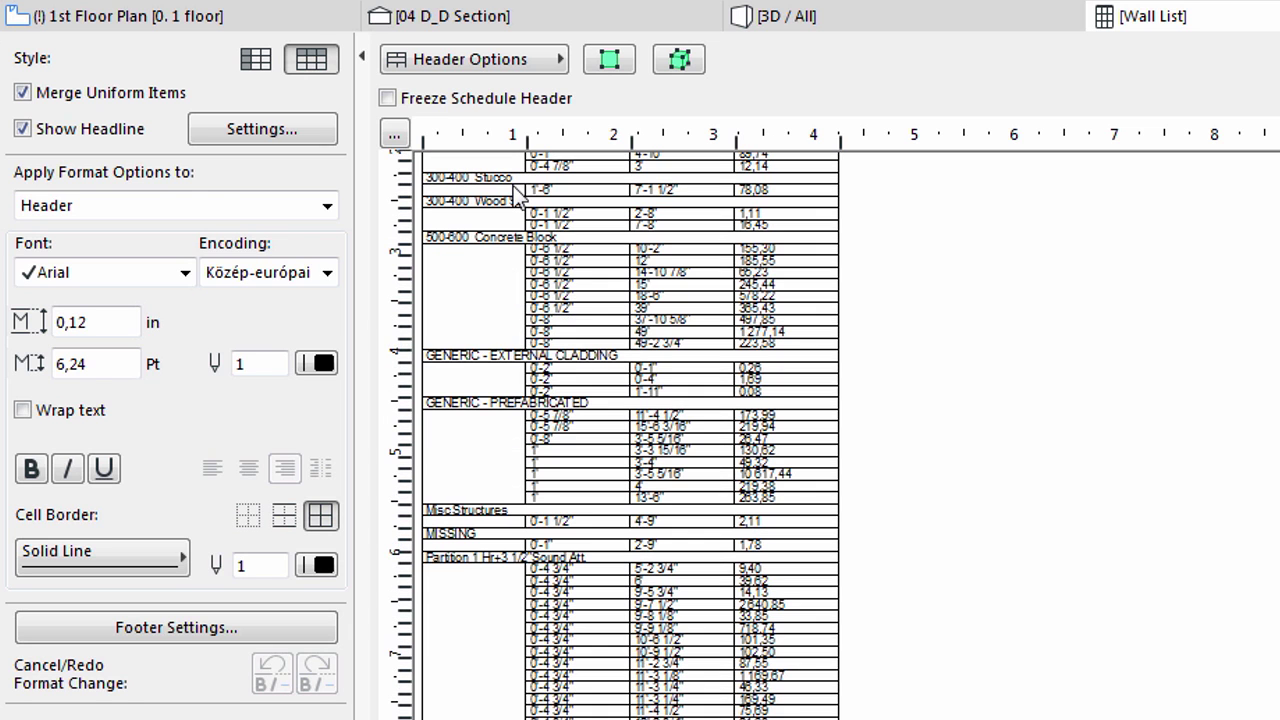
{"action": "scroll", "coordinate": [517, 196], "scroll_direction": "down", "scroll_amount": 3}
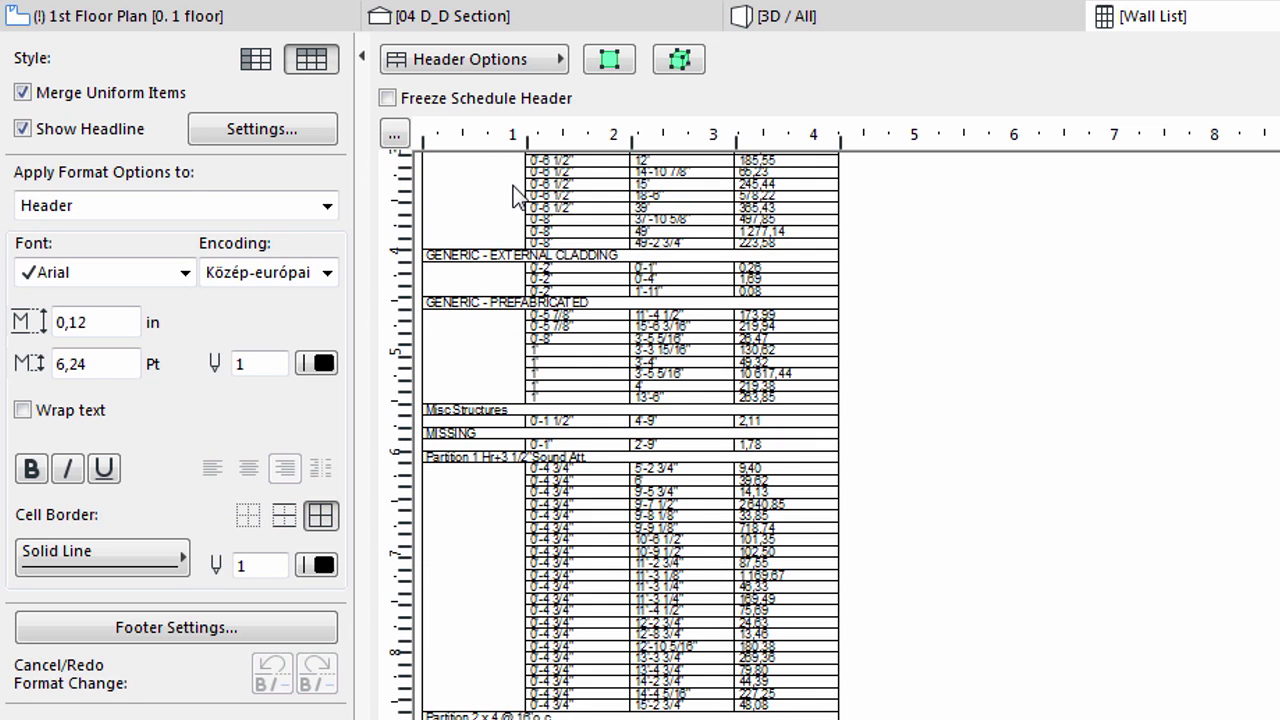
{"action": "scroll", "coordinate": [513, 190], "scroll_direction": "down", "scroll_amount": 3}
{"action": "scroll", "coordinate": [515, 196], "scroll_direction": "down", "scroll_amount": 3}
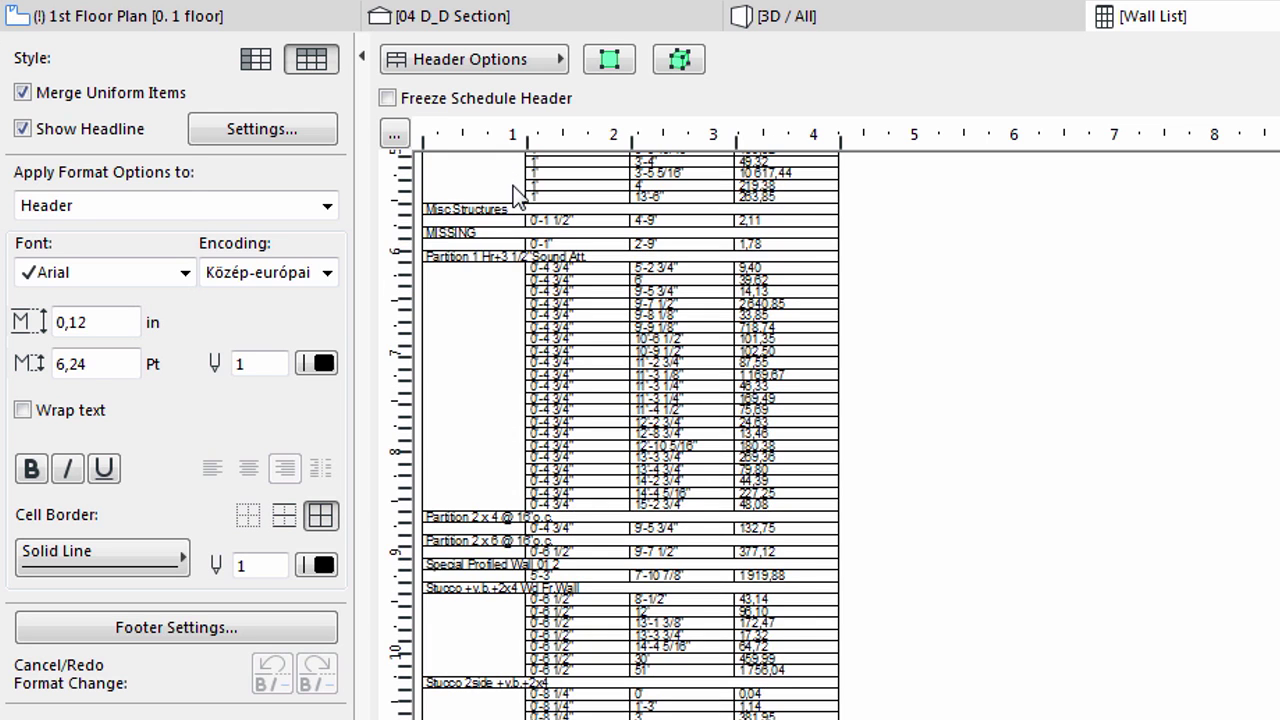
{"action": "scroll", "coordinate": [517, 196], "scroll_direction": "down", "scroll_amount": 16}
{"action": "left_click", "coordinate": [558, 373]}
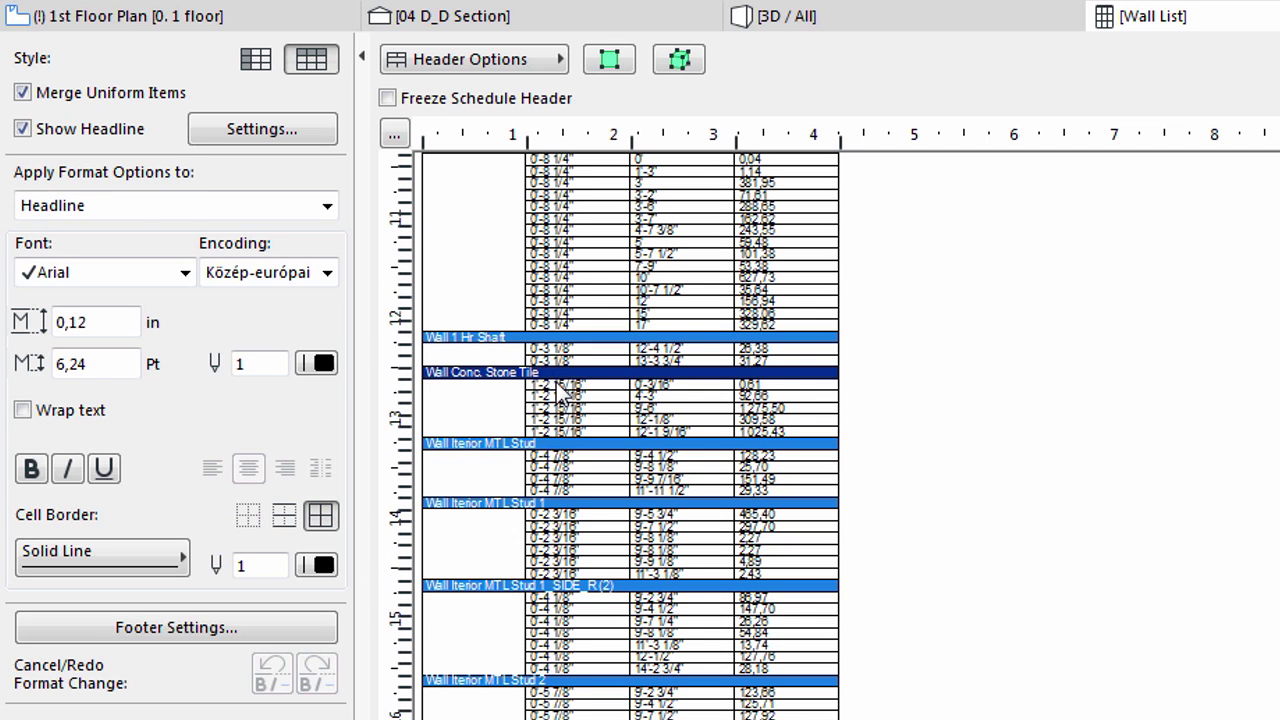
{"action": "left_click", "coordinate": [556, 387]}
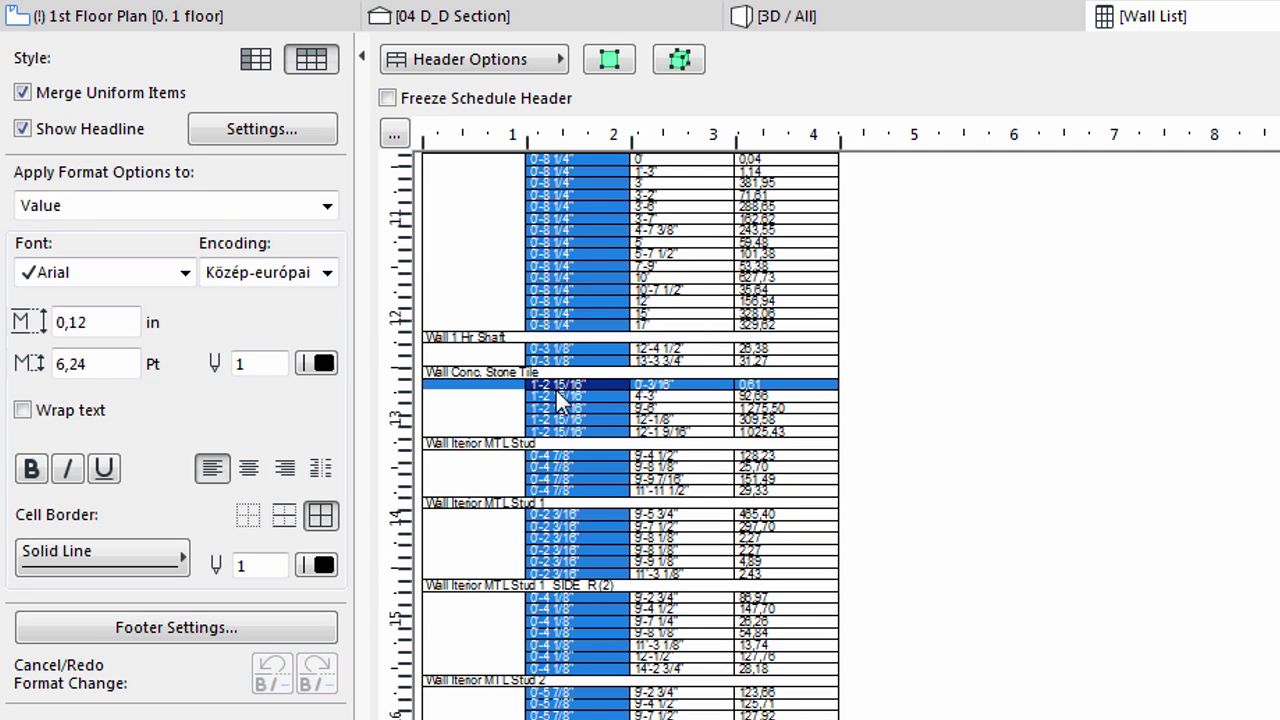
{"action": "left_click", "coordinate": [556, 396]}
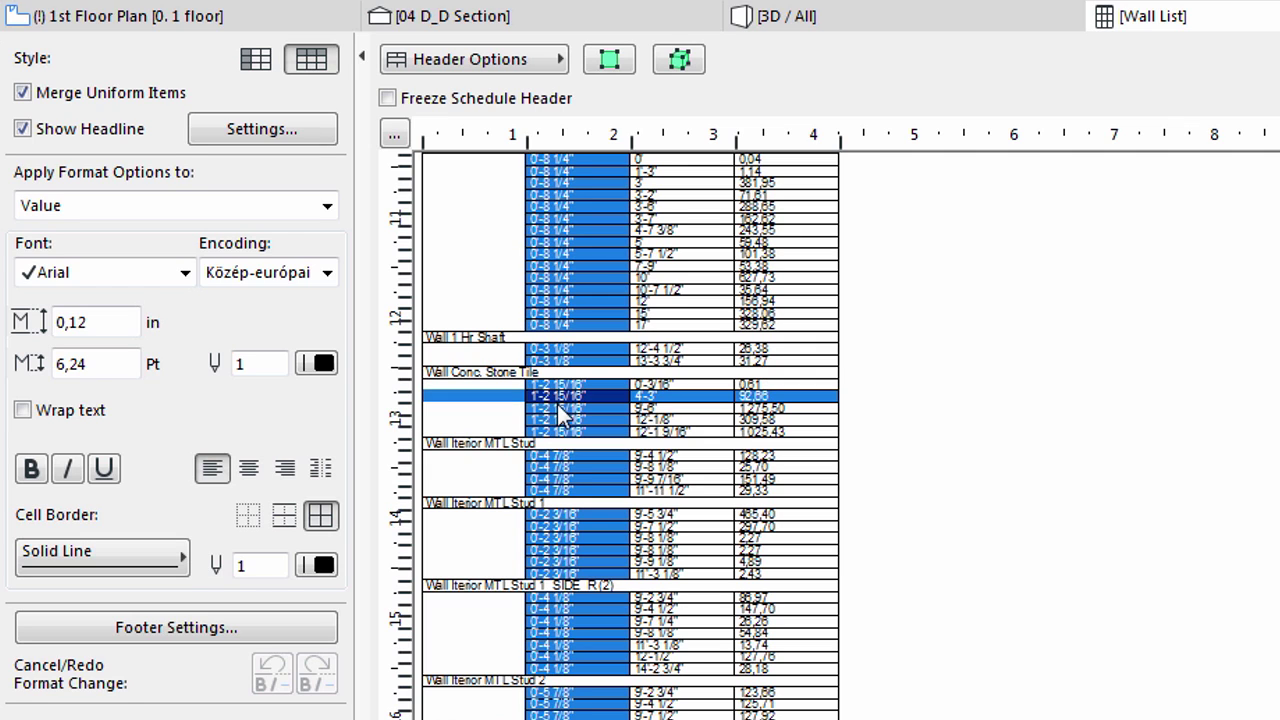
{"action": "left_click", "coordinate": [557, 408]}
{"action": "left_click", "coordinate": [558, 419]}
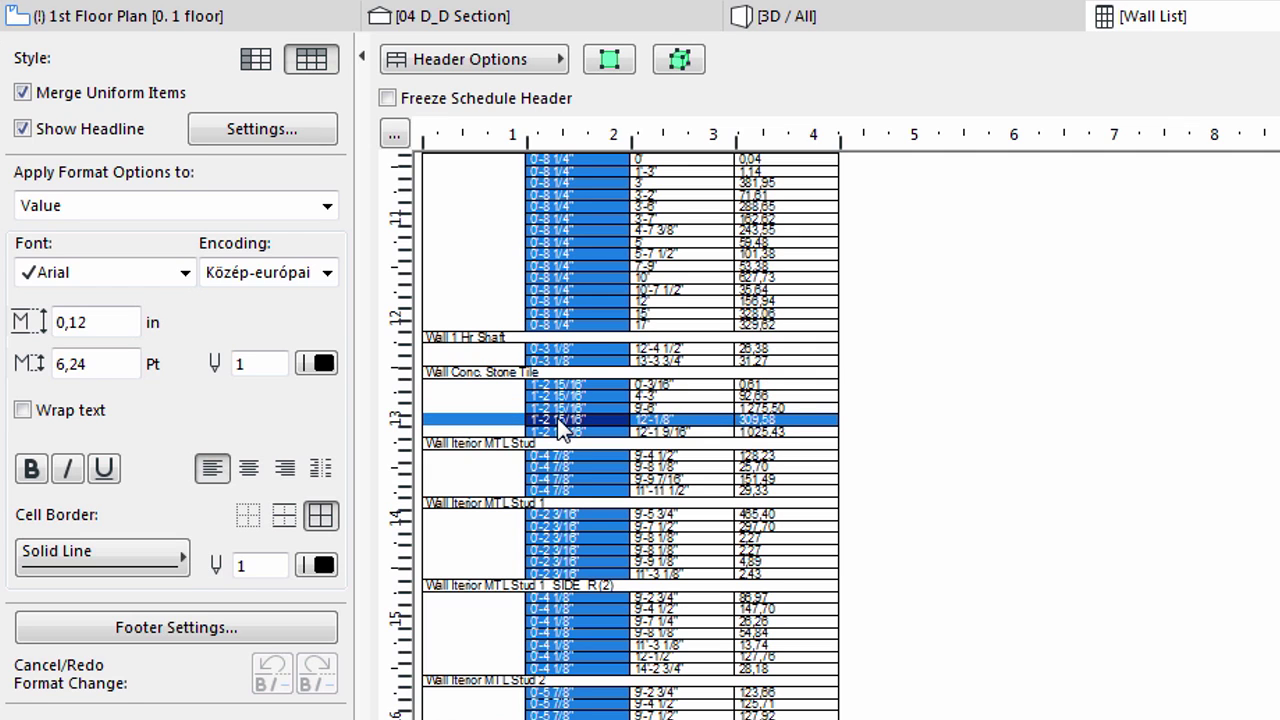
{"action": "left_click", "coordinate": [556, 432]}
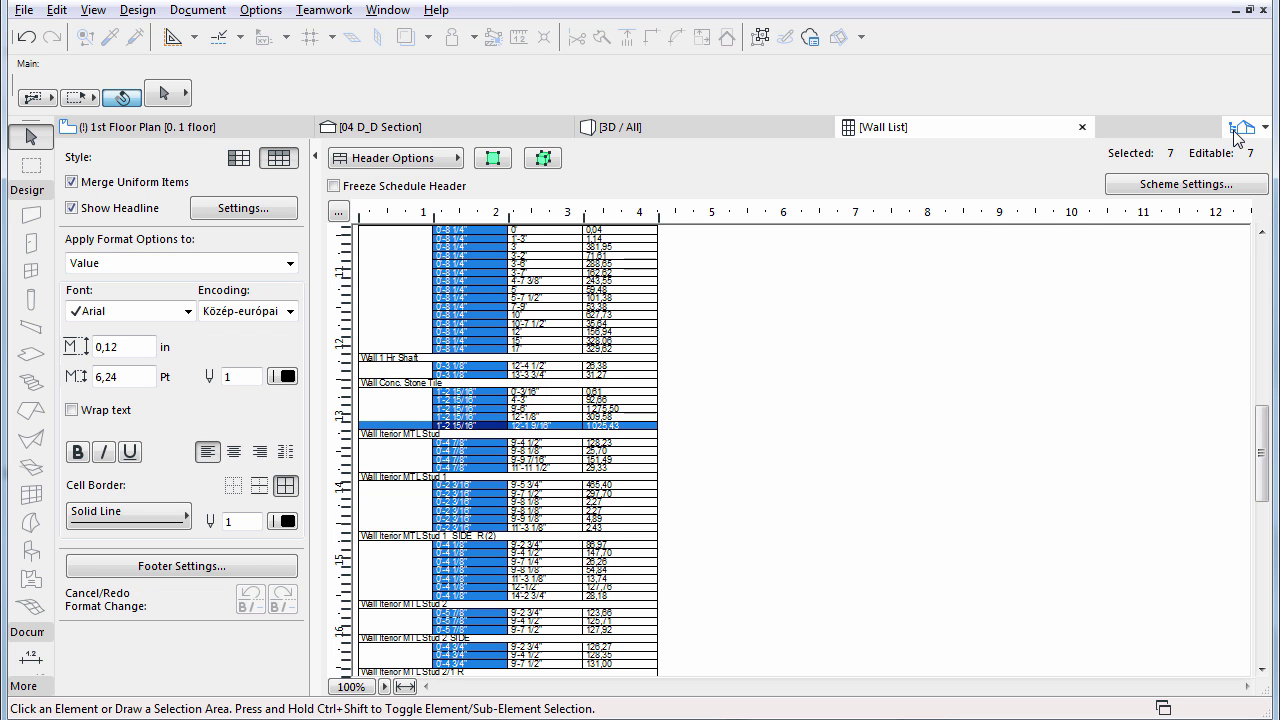
Step: Open the 0. 1 floor story from the Navigator's Stories list in its own plan tab
{"action": "left_click", "coordinate": [1240, 129]}
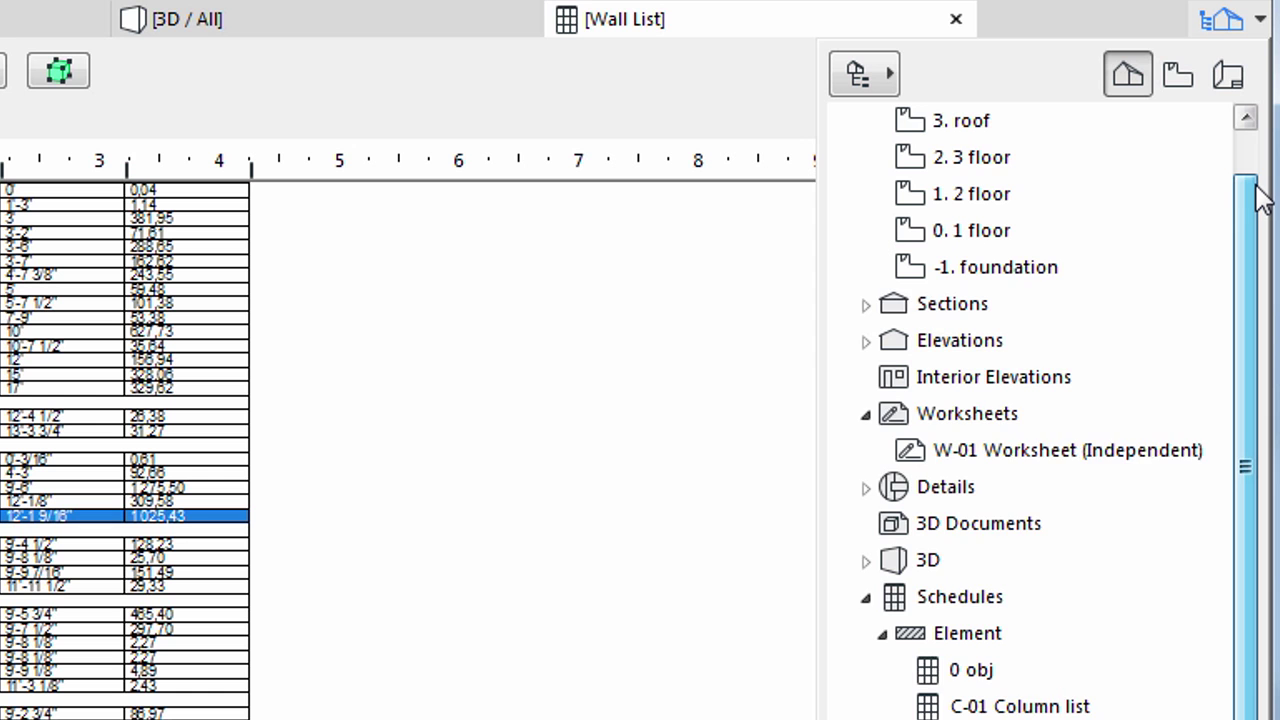
{"action": "left_click_drag", "start_coordinate": [1262, 198], "coordinate": [1249, 157]}
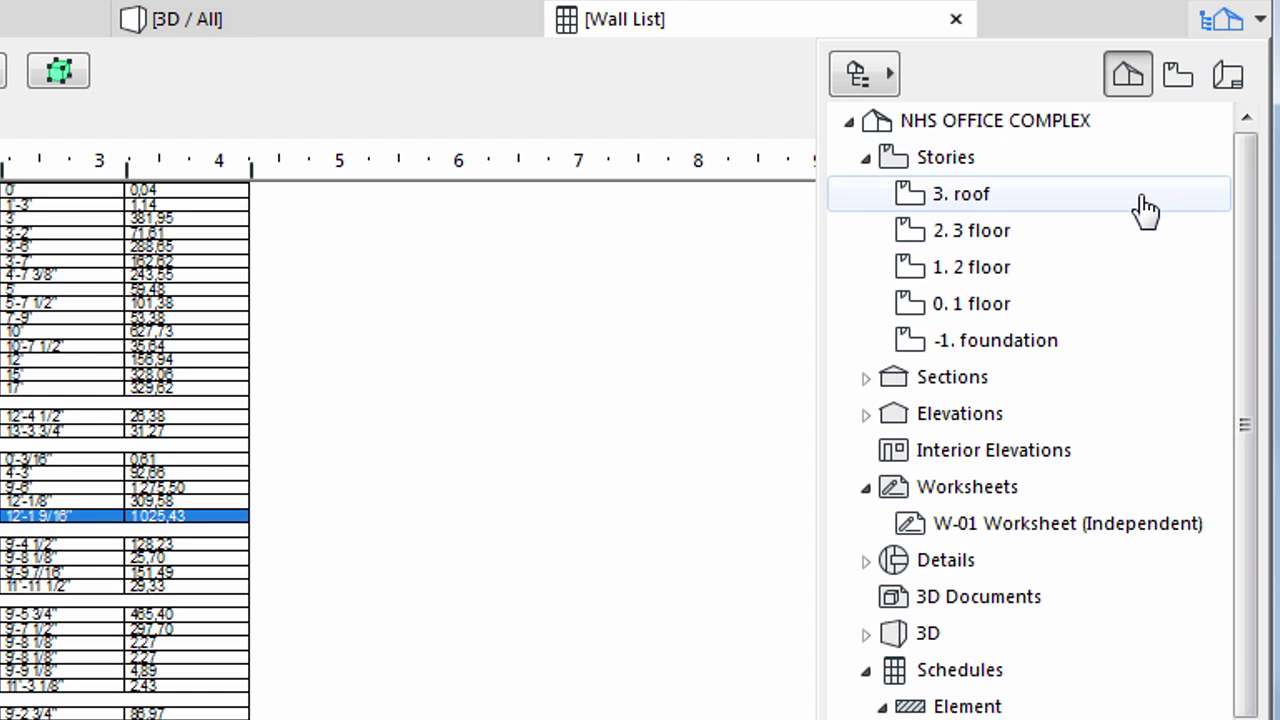
{"action": "left_click", "coordinate": [1048, 316]}
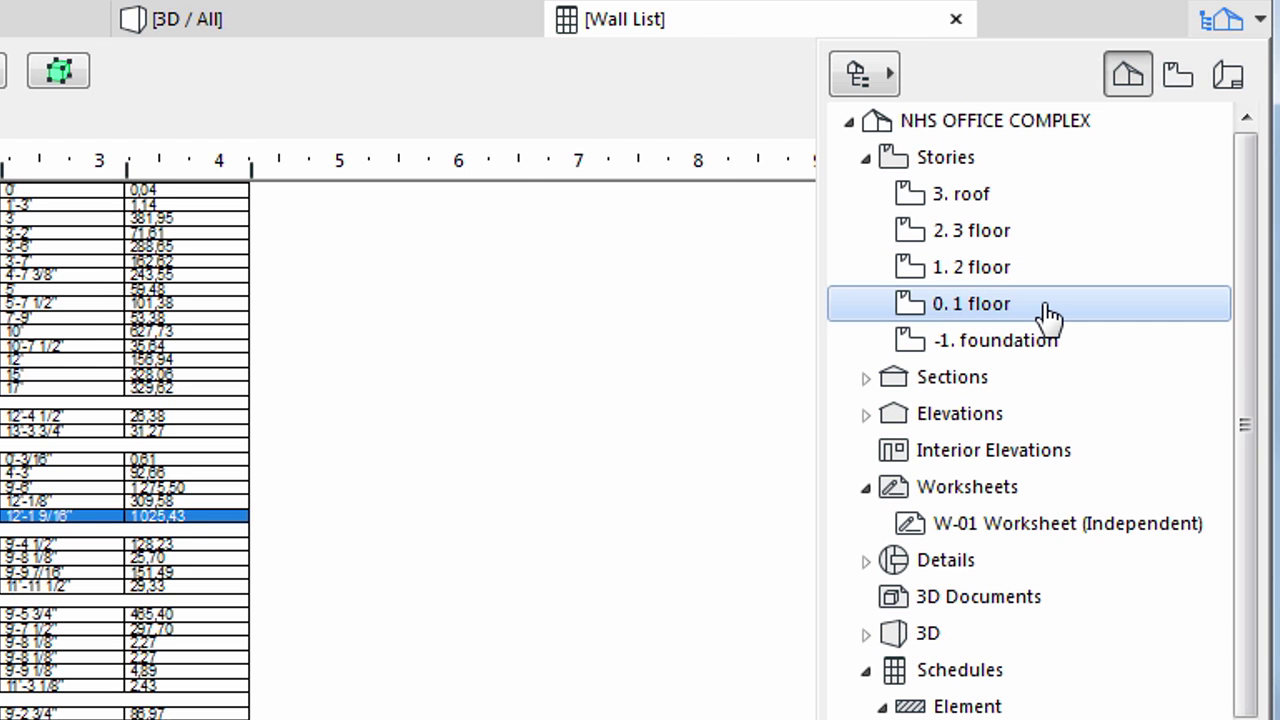
{"action": "double_click", "coordinate": [1048, 316]}
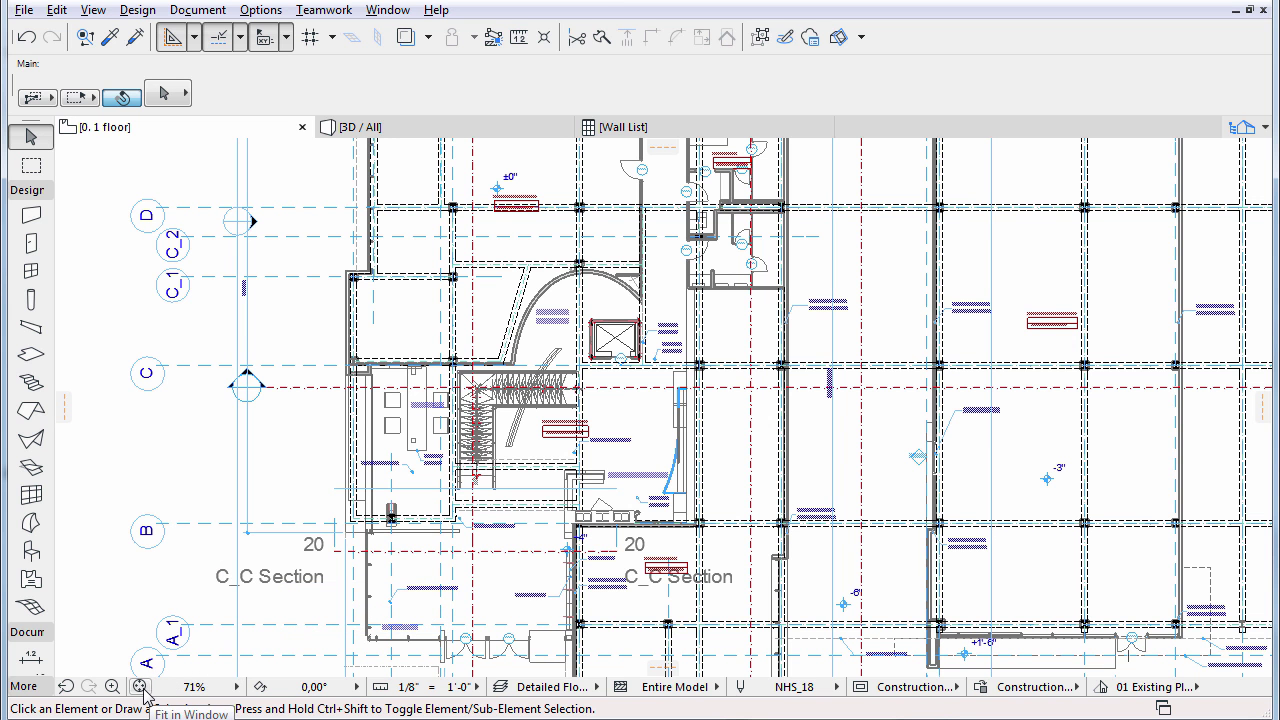
Step: Zoom the 0. 1 floor plan to fit its full extent in the window
{"action": "left_click", "coordinate": [140, 687]}
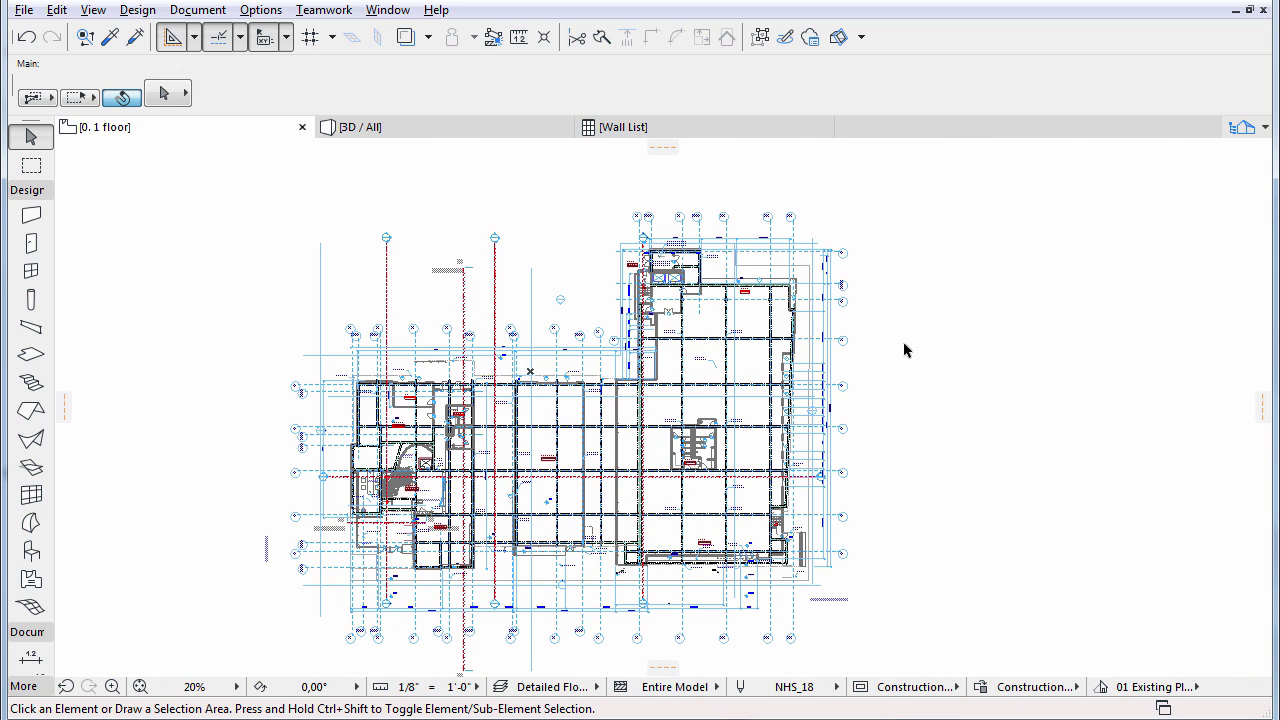
Step: Switch the Pop-up Navigator to the Project Map
{"action": "left_click", "coordinate": [1238, 130]}
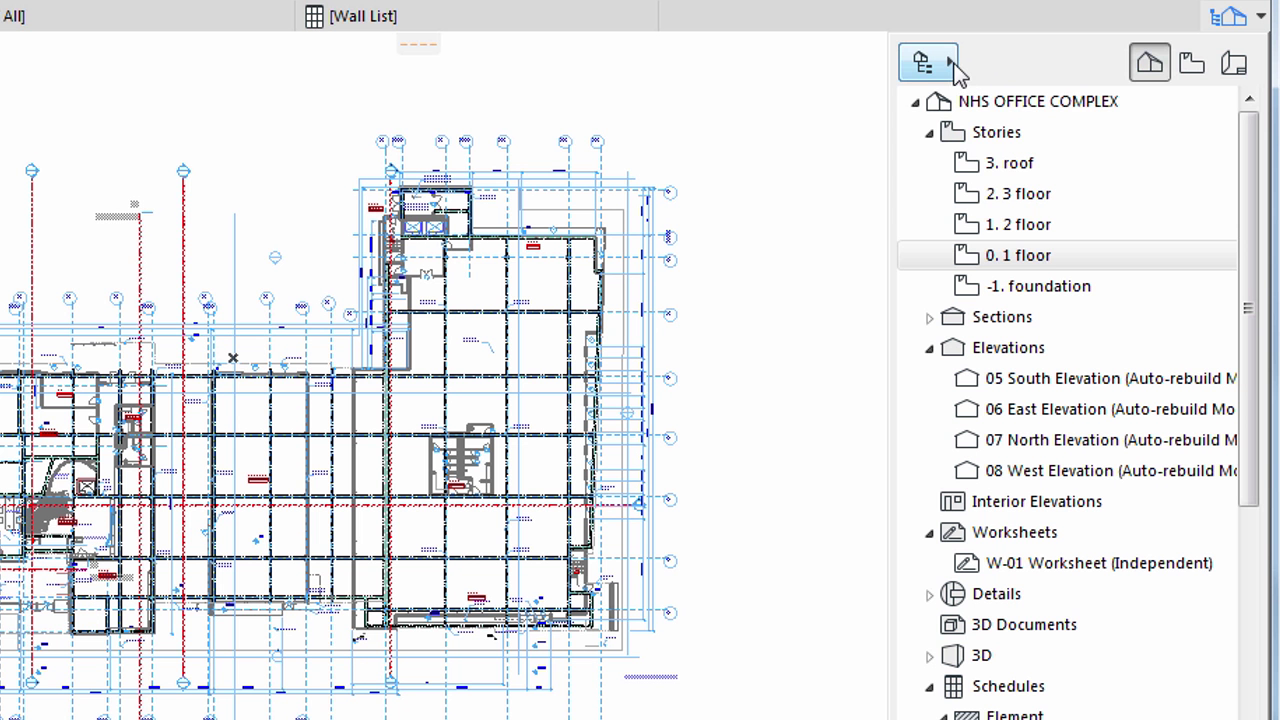
{"action": "left_click", "coordinate": [1042, 160]}
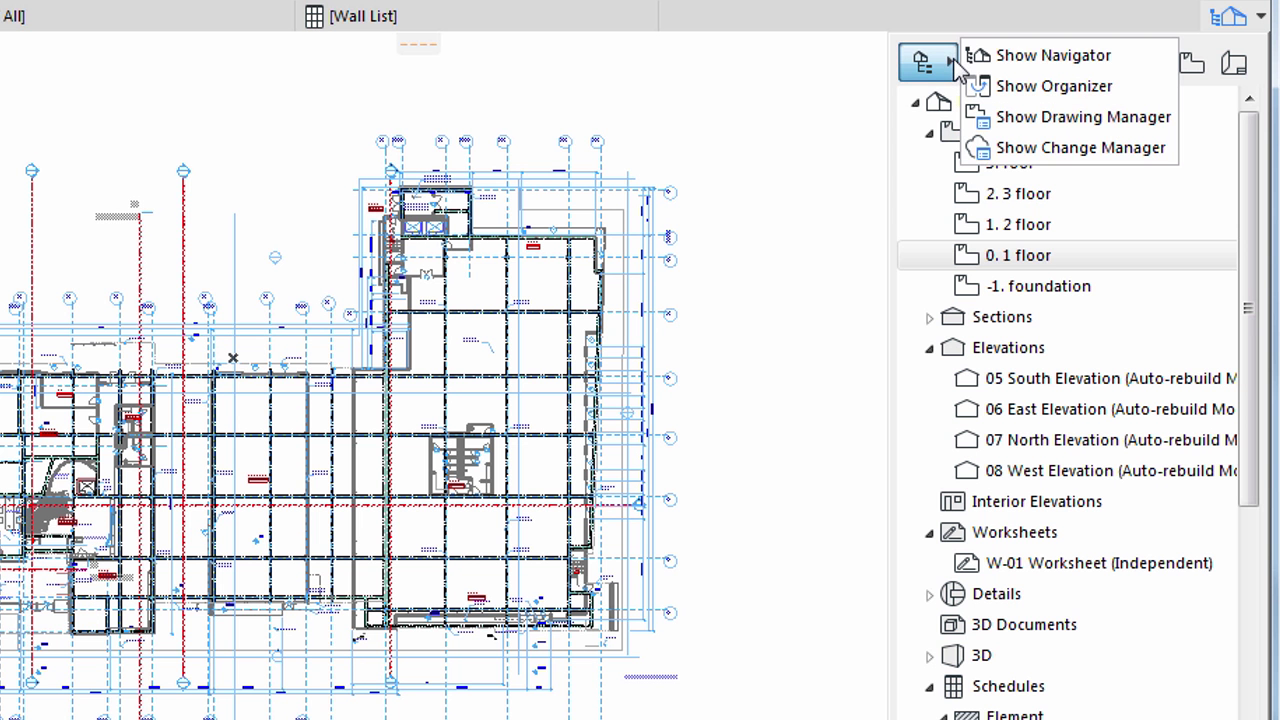
{"action": "left_click", "coordinate": [1003, 68]}
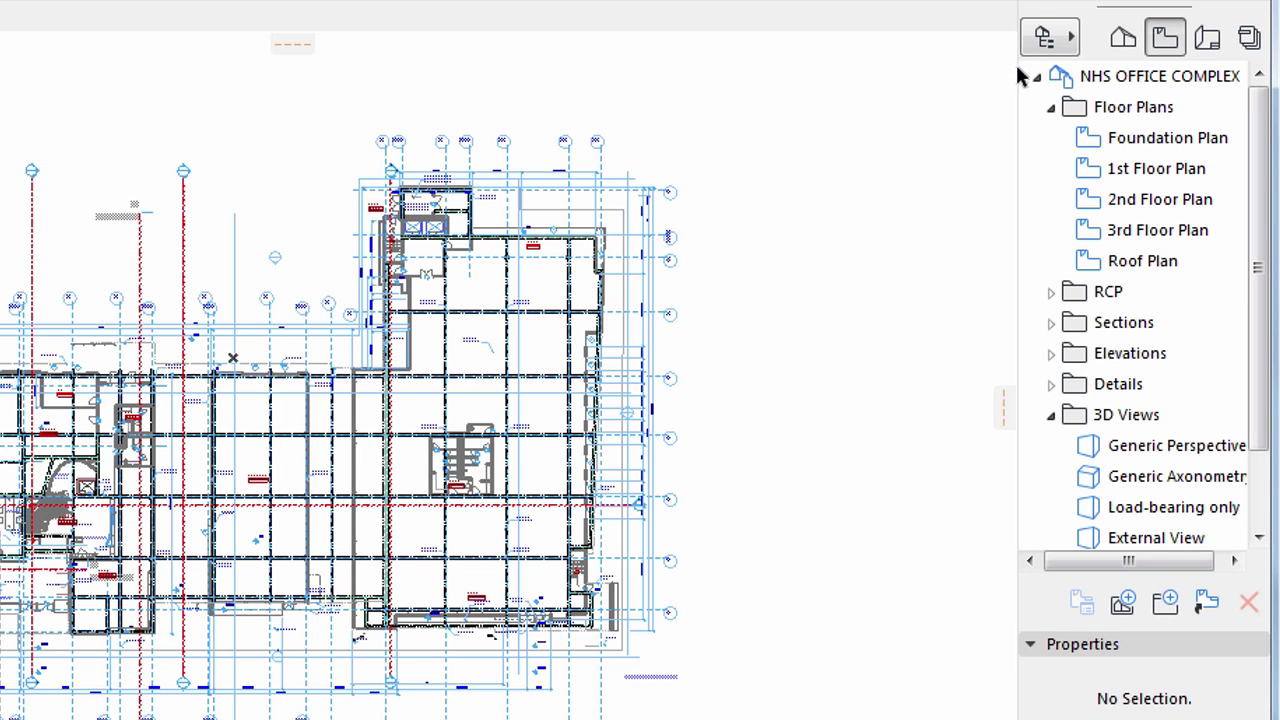
{"action": "left_click", "coordinate": [1122, 38]}
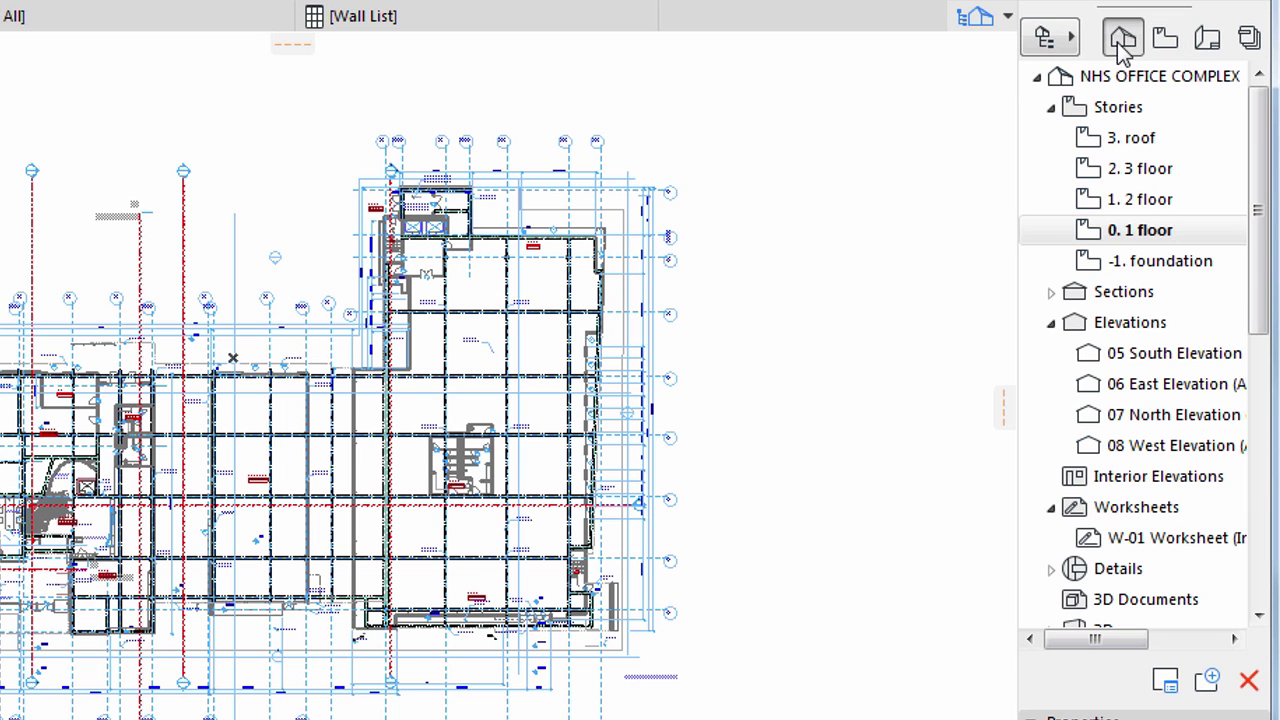
Step: Preview the 3. roof, 2. 3 floor, 1. 2 floor and 0. 1 floor story plans in turn
{"action": "left_click", "coordinate": [1120, 140]}
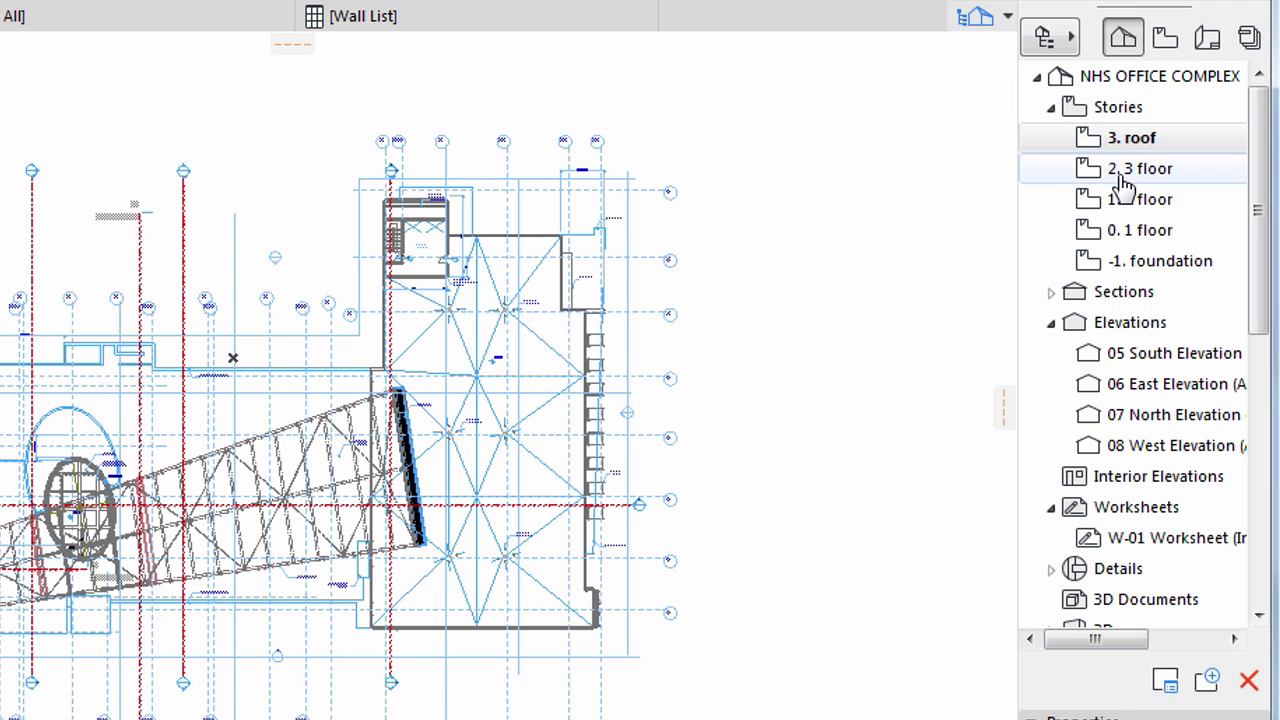
{"action": "left_click", "coordinate": [1122, 176]}
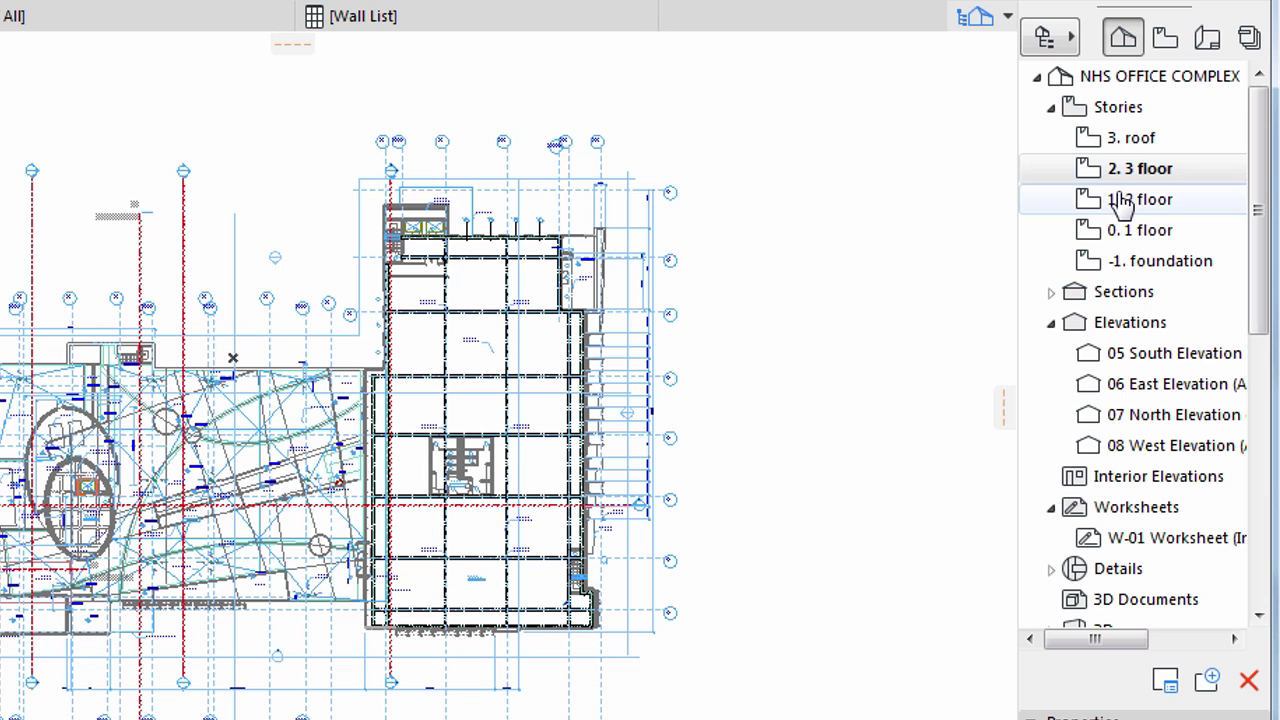
{"action": "left_click", "coordinate": [1121, 196]}
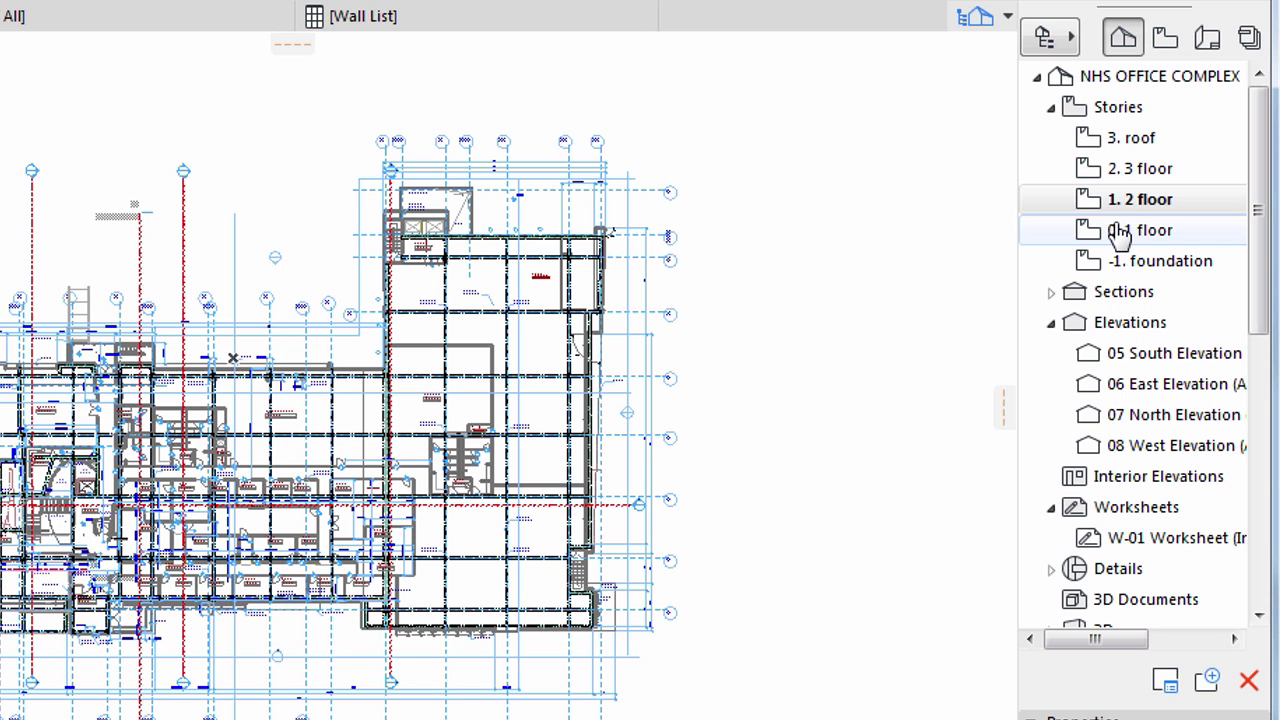
{"action": "left_click", "coordinate": [1118, 232]}
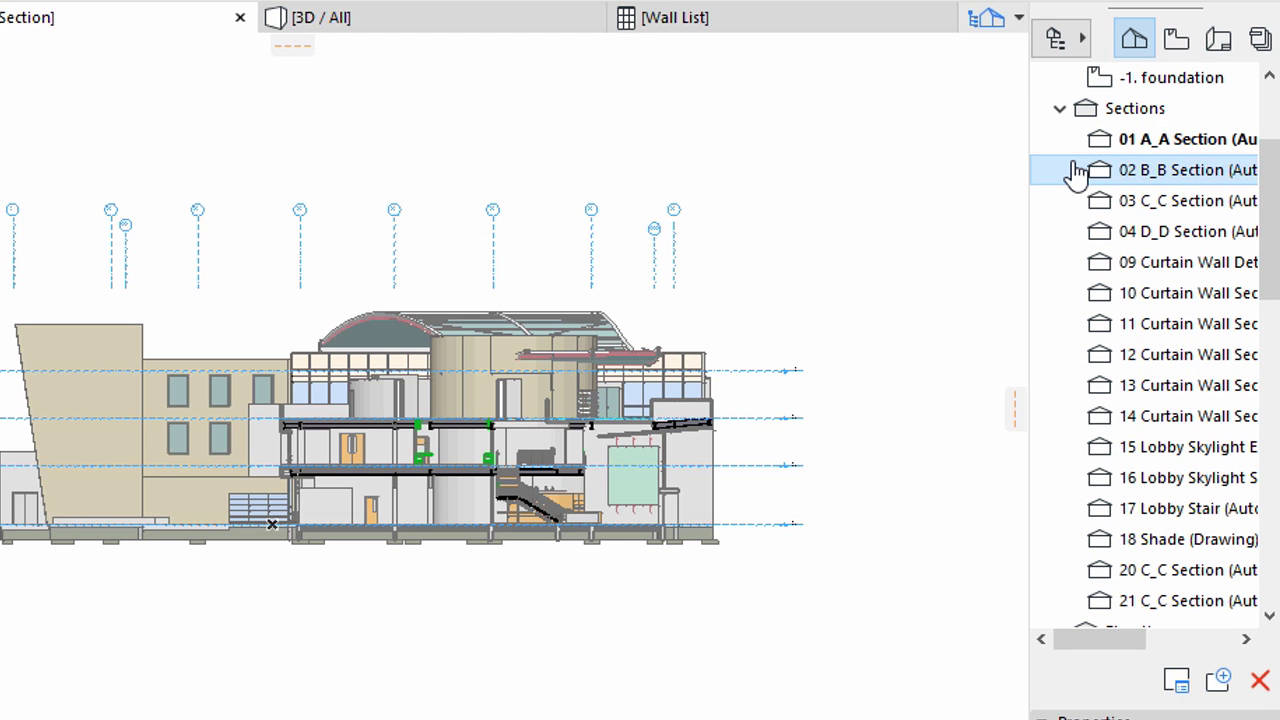
Step: Display the 02 B_B and 03 C_C sections, then the 02 A2.01 Principal Elevator detail
{"action": "double_click", "coordinate": [1076, 172]}
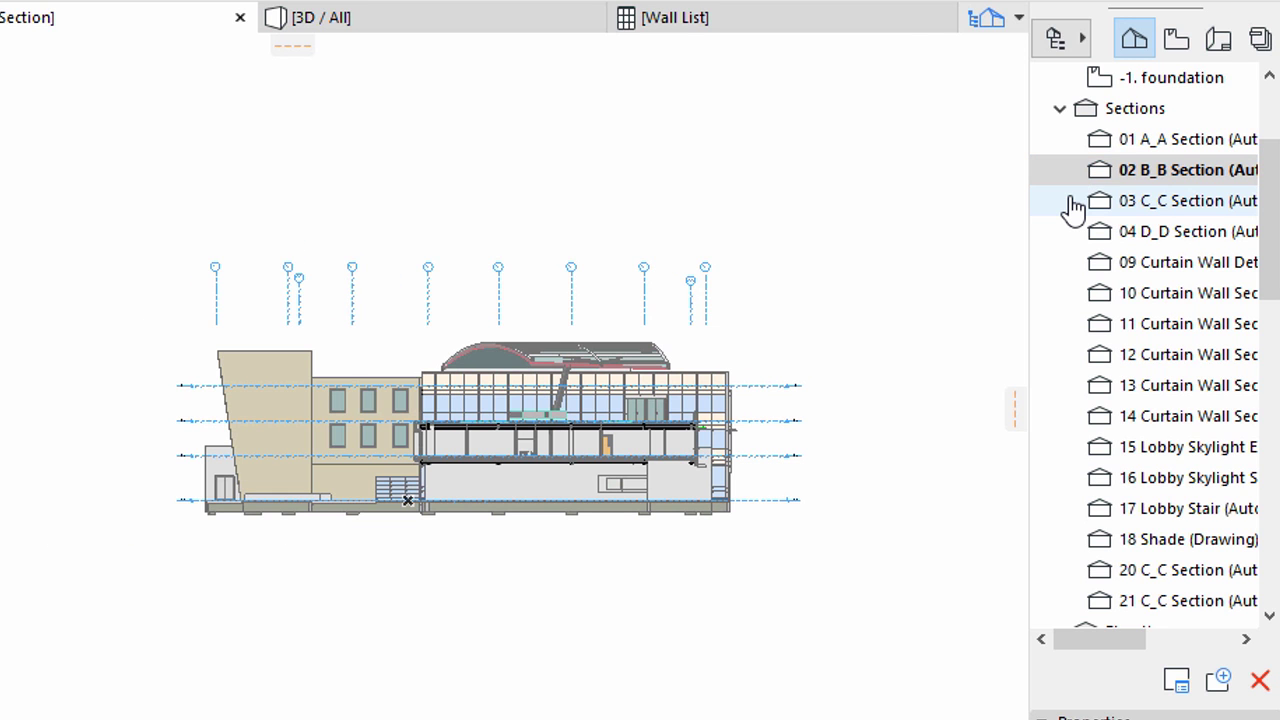
{"action": "double_click", "coordinate": [1073, 203]}
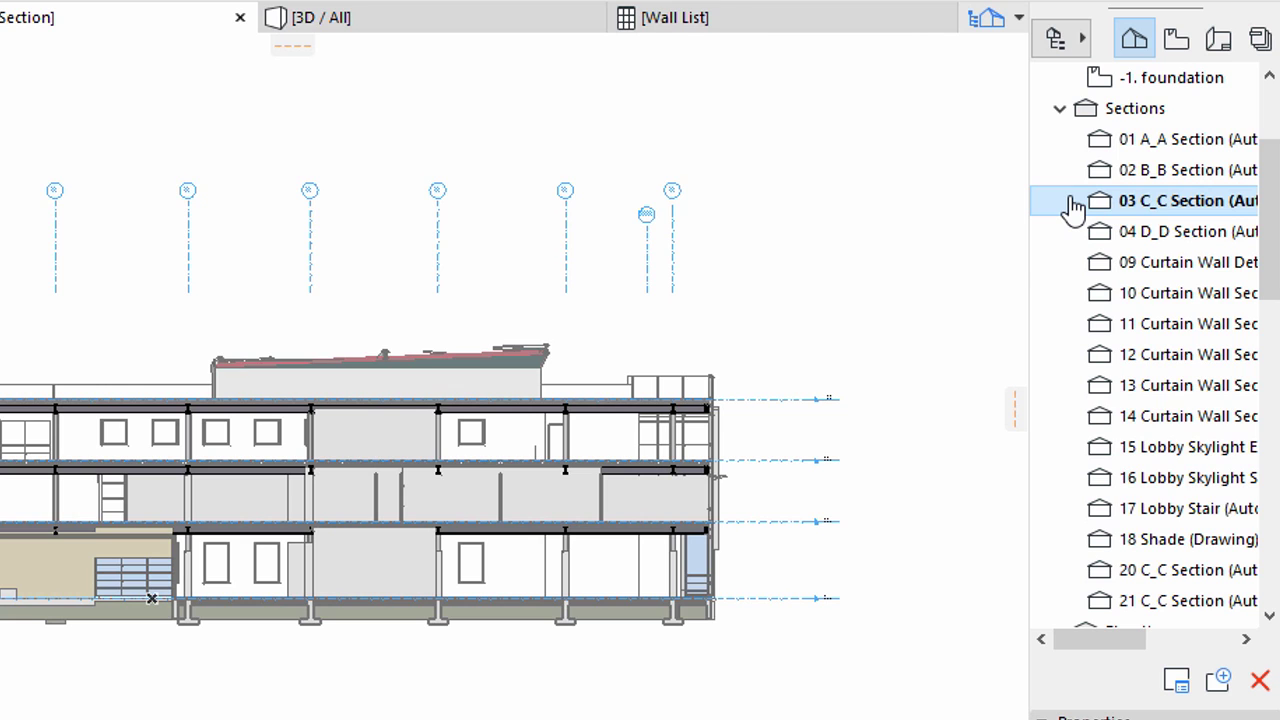
{"action": "scroll", "coordinate": [1068, 230], "scroll_direction": "down", "scroll_amount": 10}
{"action": "double_click", "coordinate": [1062, 266]}
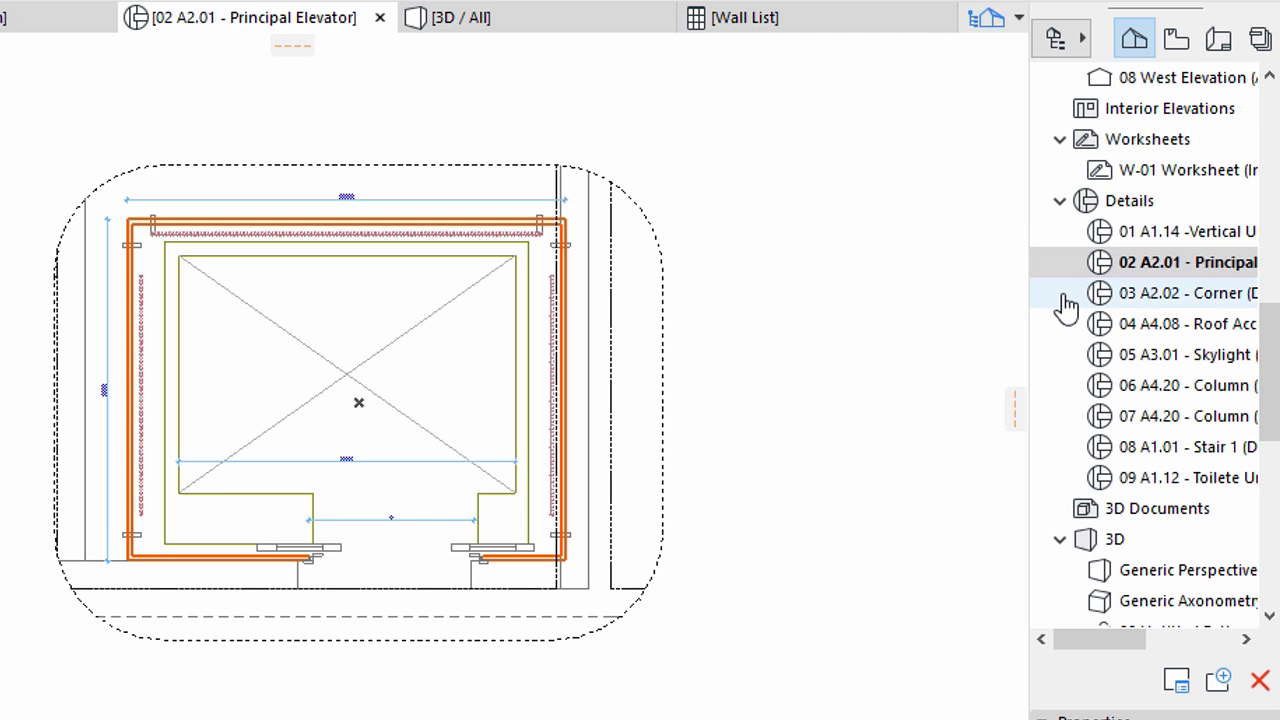
Step: Display the 03 A2.02 Corner detail, then the 04 A4.08 roof detail
{"action": "left_click", "coordinate": [1066, 293]}
{"action": "double_click", "coordinate": [1066, 300]}
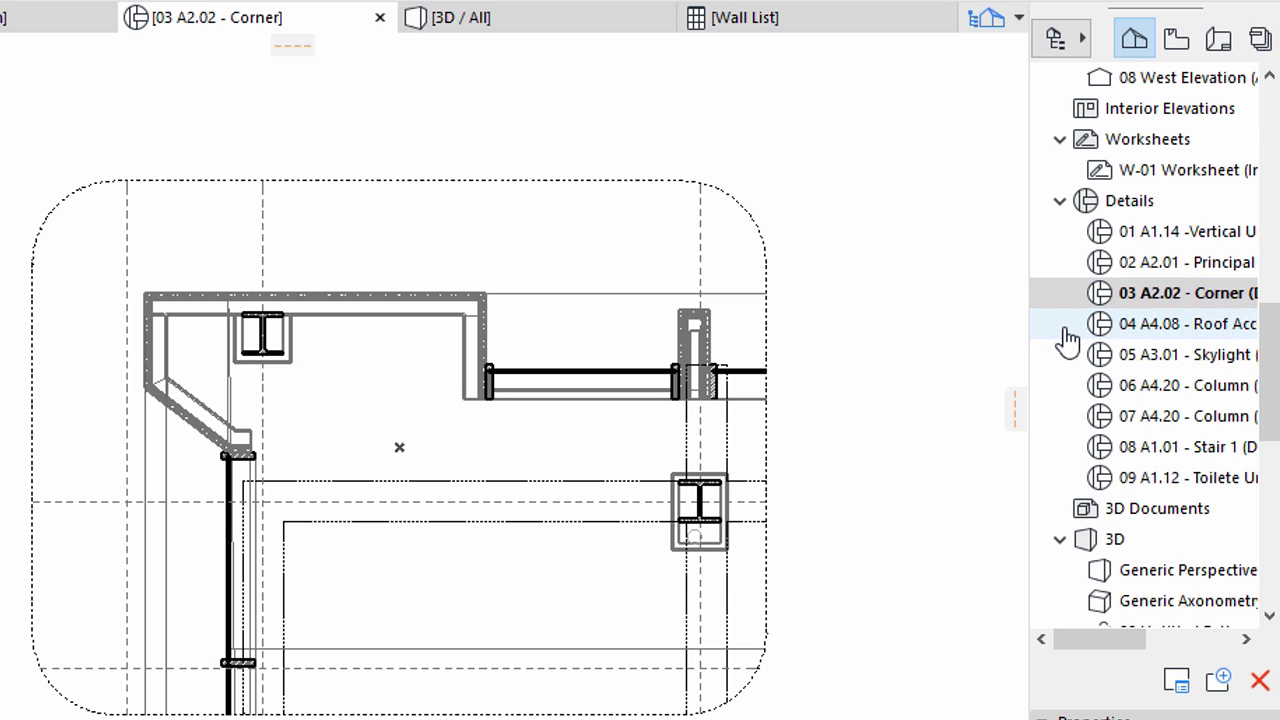
{"action": "left_click", "coordinate": [1066, 328]}
{"action": "double_click", "coordinate": [1066, 330]}
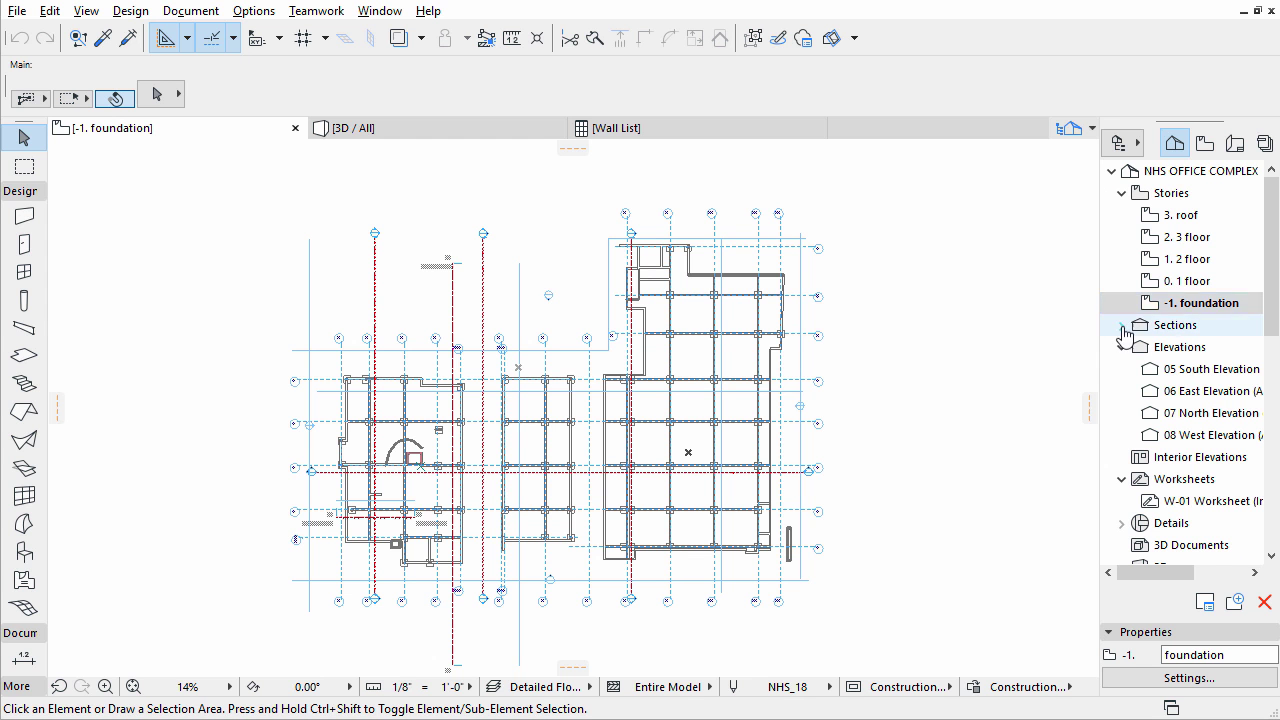
Step: Display the 01 A_A, 02 B_B, 03 C_C and 04 D_D sections in turn
{"action": "left_click", "coordinate": [1122, 327]}
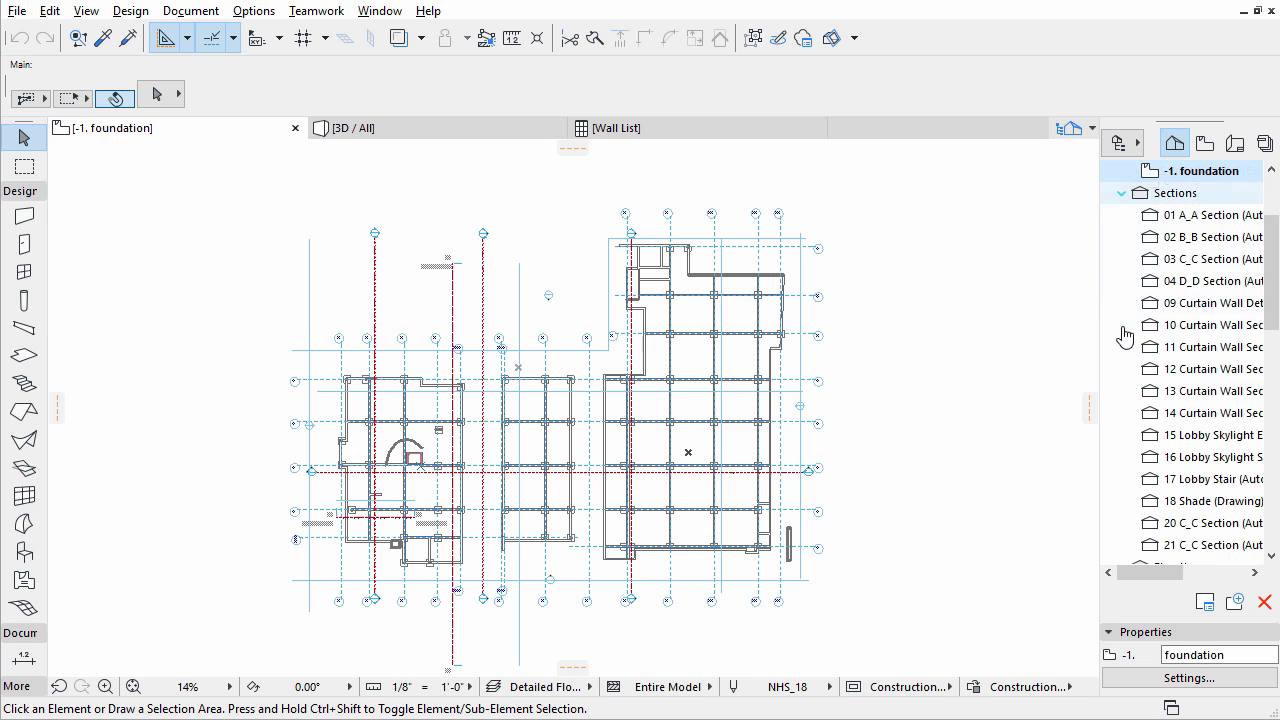
{"action": "double_click", "coordinate": [1133, 220]}
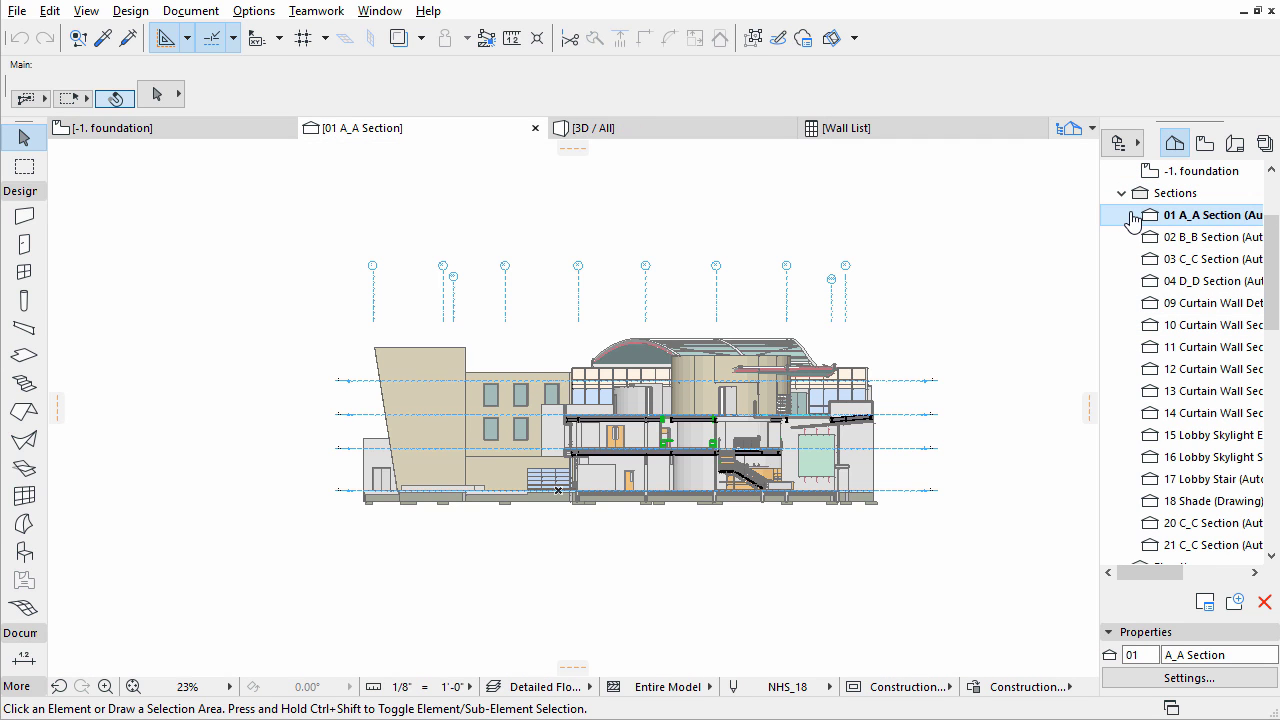
{"action": "double_click", "coordinate": [1133, 238]}
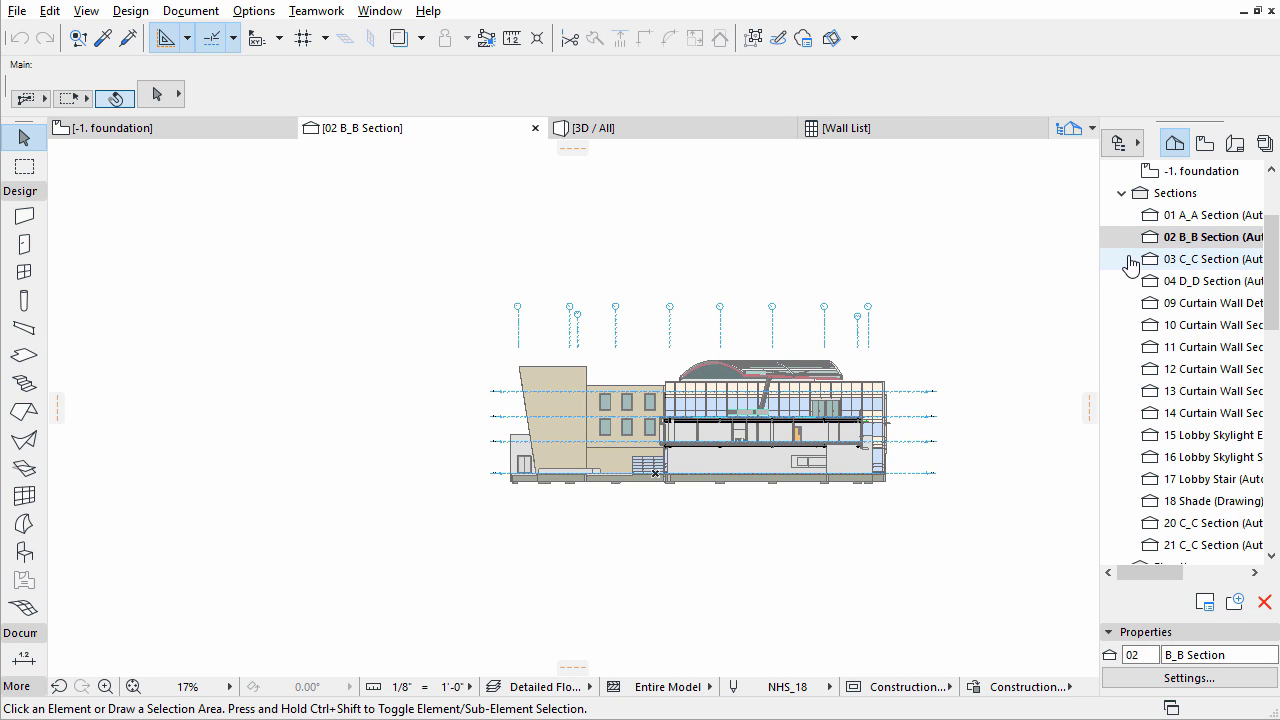
{"action": "double_click", "coordinate": [1131, 262]}
{"action": "double_click", "coordinate": [1131, 283]}
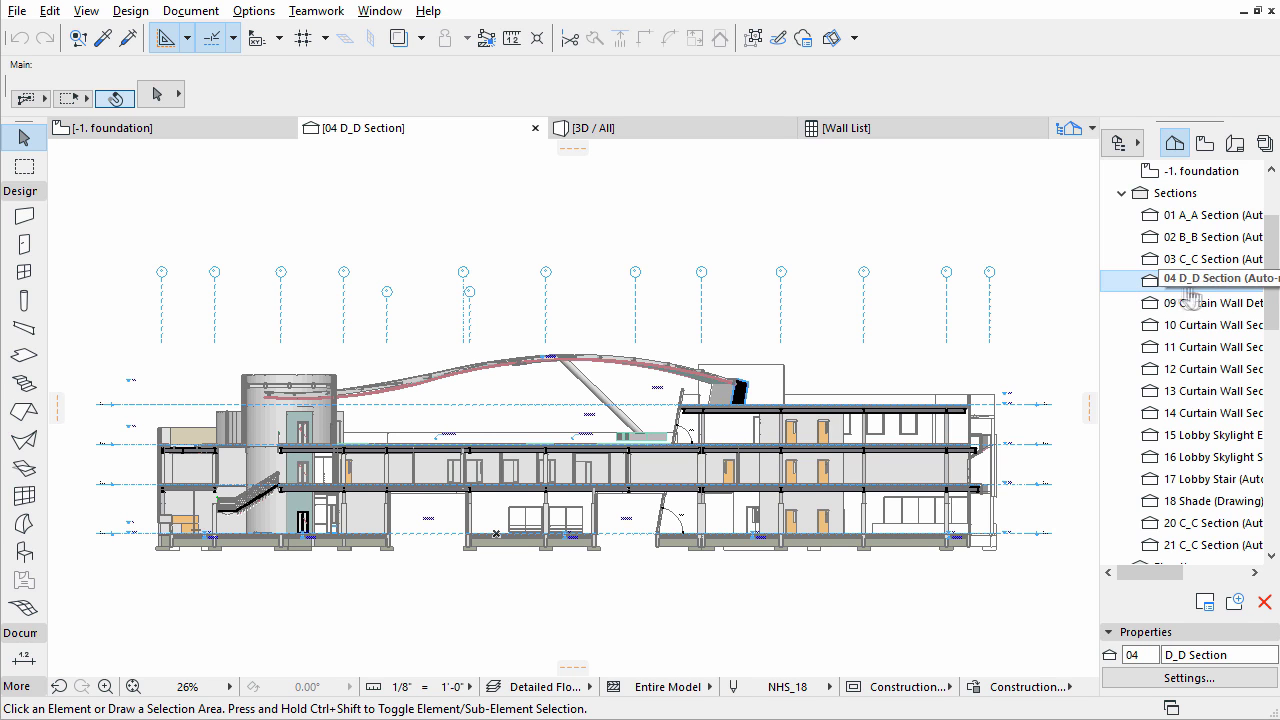
Step: Display the 05 South, 06 East, 07 North and 08 West elevations in turn
{"action": "scroll", "coordinate": [1131, 288], "scroll_direction": "down", "scroll_amount": 4}
{"action": "scroll", "coordinate": [1218, 222], "scroll_direction": "down", "scroll_amount": 1}
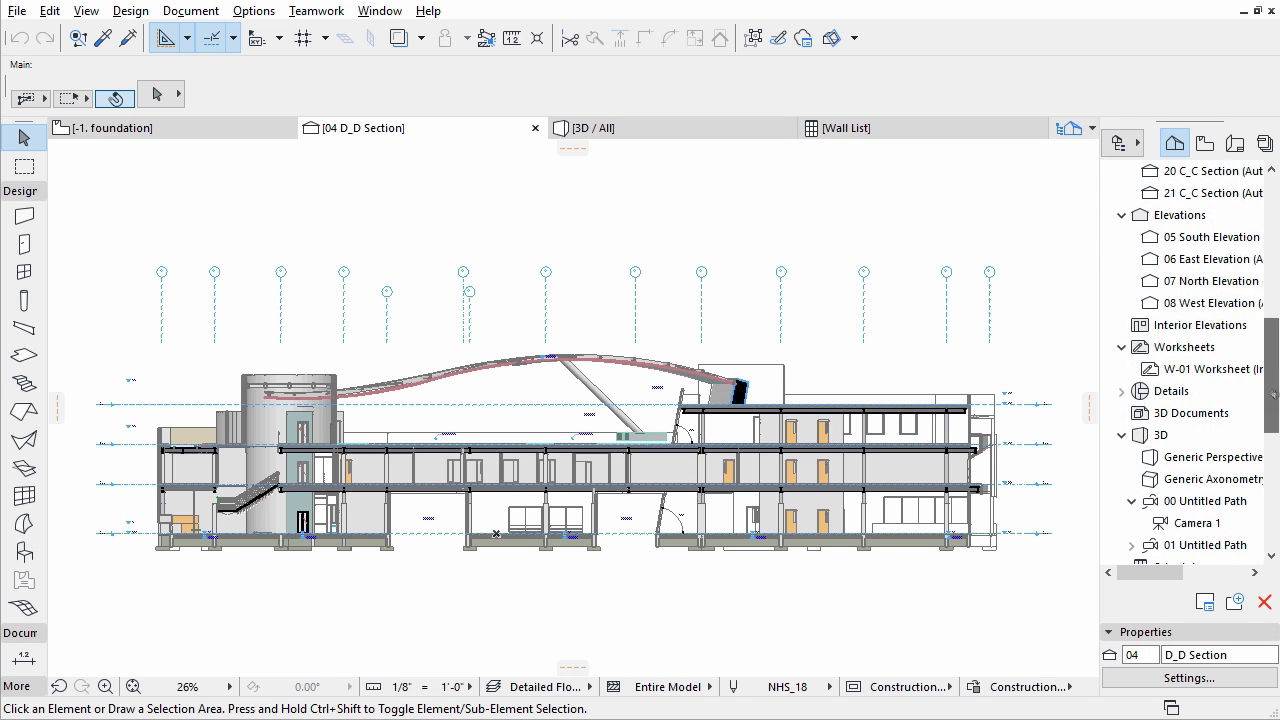
{"action": "double_click", "coordinate": [1132, 242]}
{"action": "double_click", "coordinate": [1129, 262]}
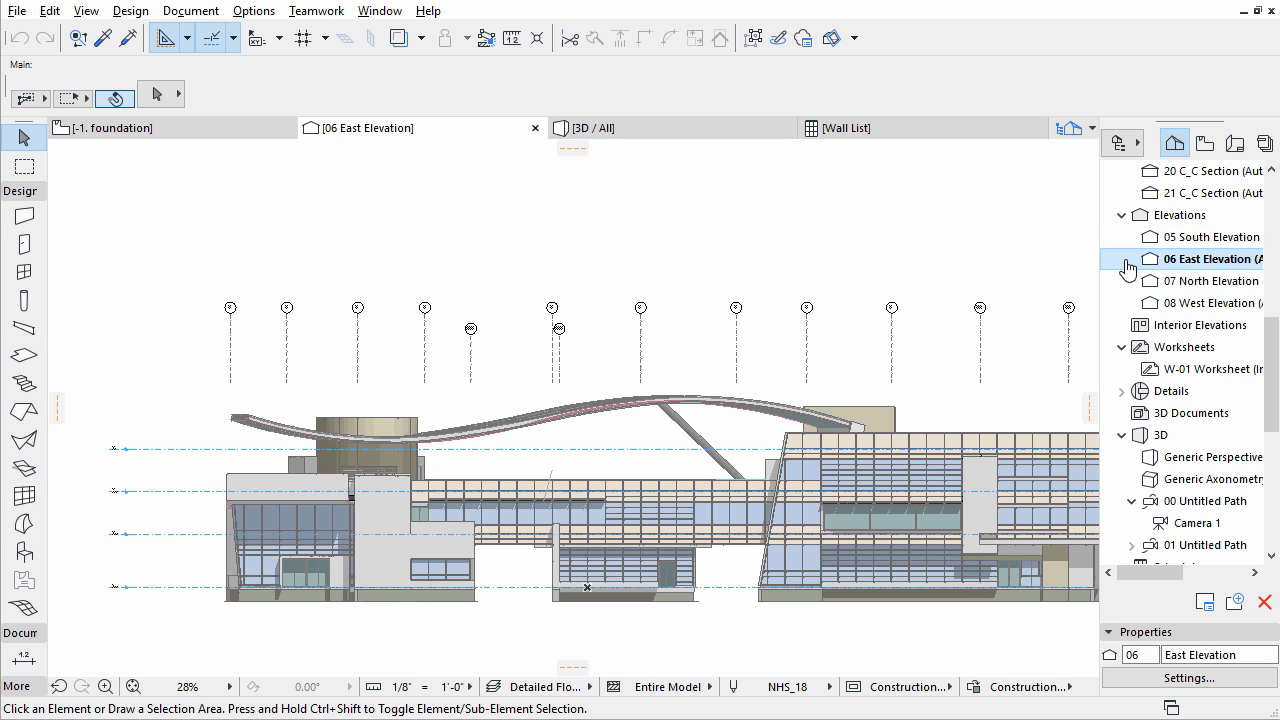
{"action": "double_click", "coordinate": [1130, 284]}
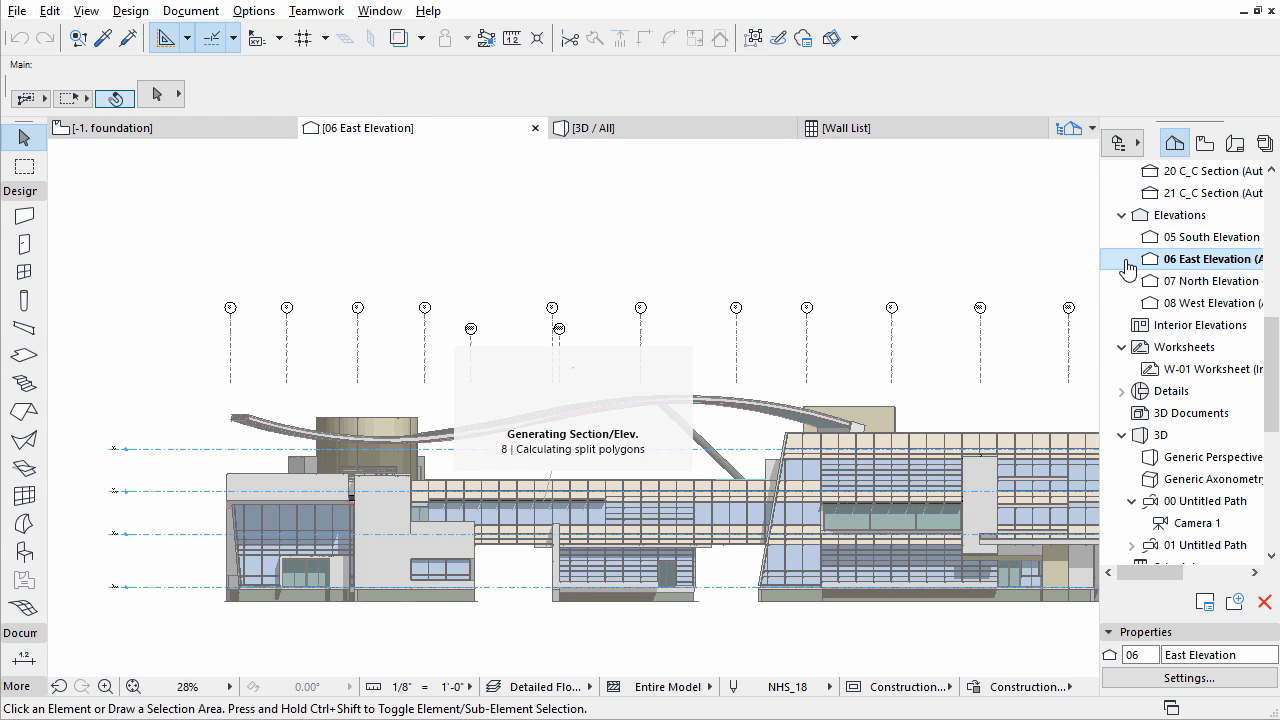
{"action": "double_click", "coordinate": [1125, 285]}
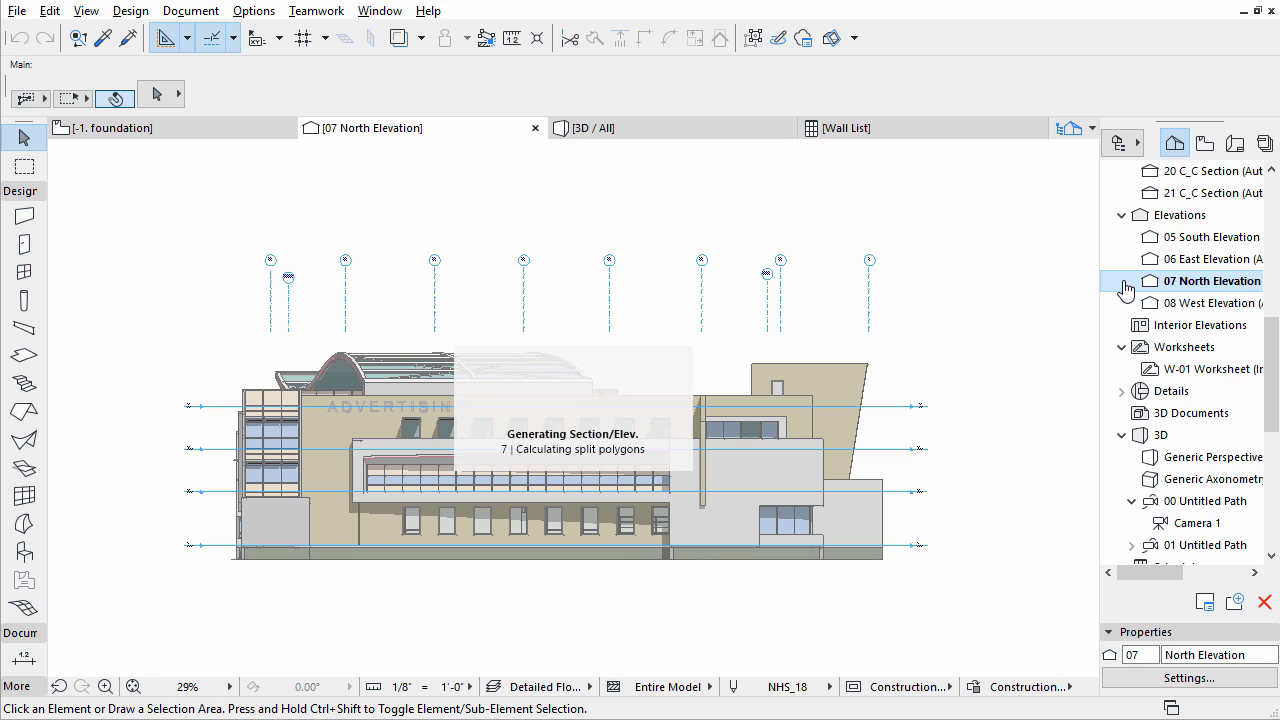
{"action": "double_click", "coordinate": [1125, 306]}
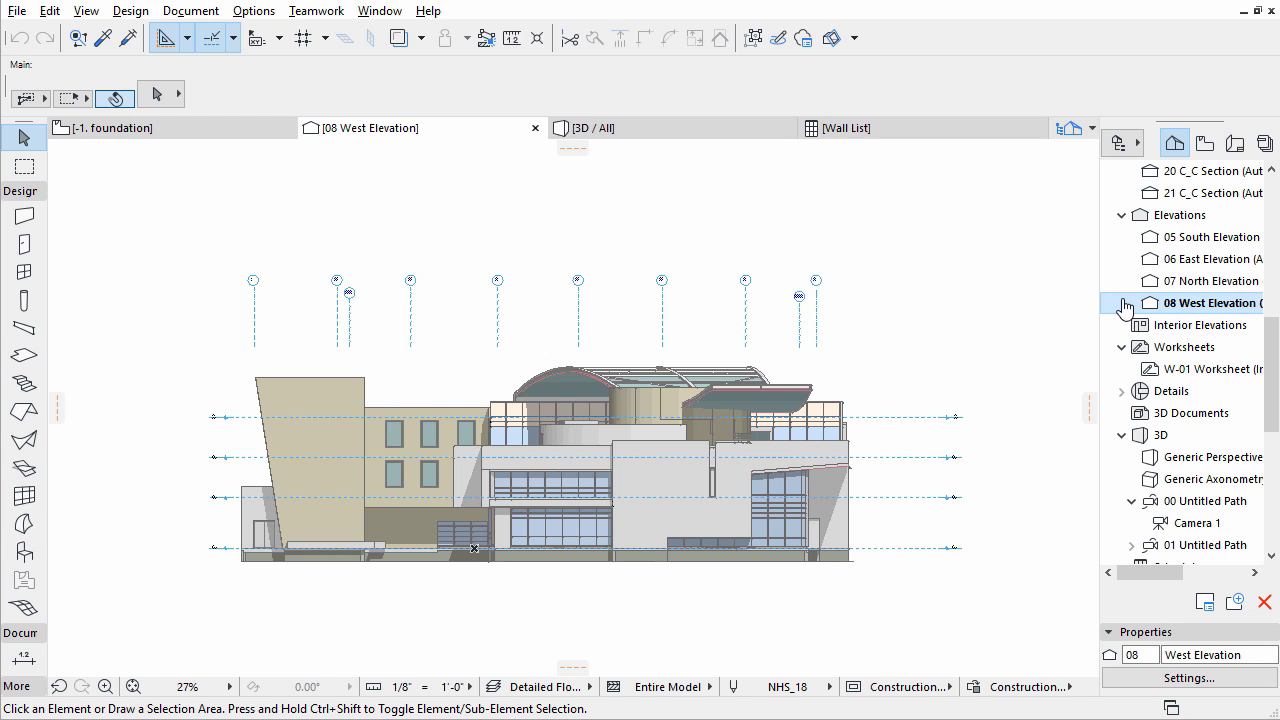
Step: Preview the 01 A1.14 Vertical Unit, 02 A2.01 Principal Elevator and 03 A2.02 Corner details
{"action": "left_click_drag", "start_coordinate": [1272, 352], "coordinate": [1272, 402]}
{"action": "left_click", "coordinate": [1195, 217]}
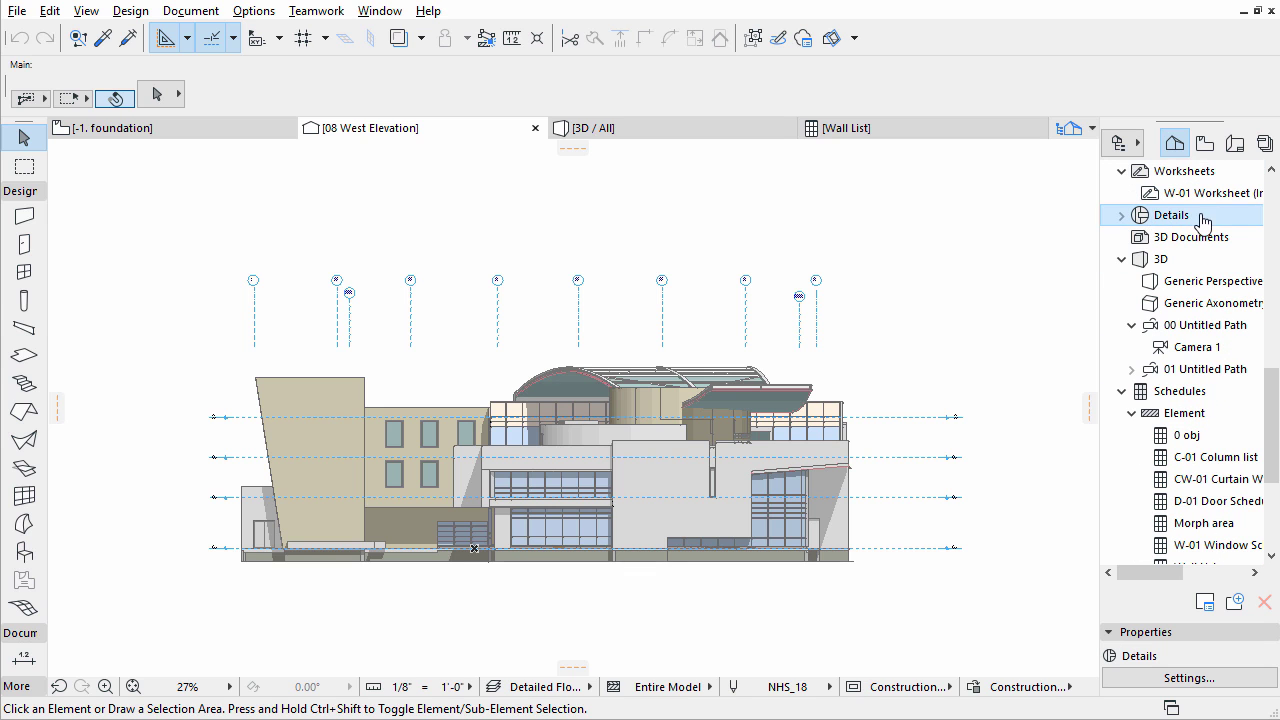
{"action": "left_click", "coordinate": [1123, 216]}
{"action": "double_click", "coordinate": [1124, 238]}
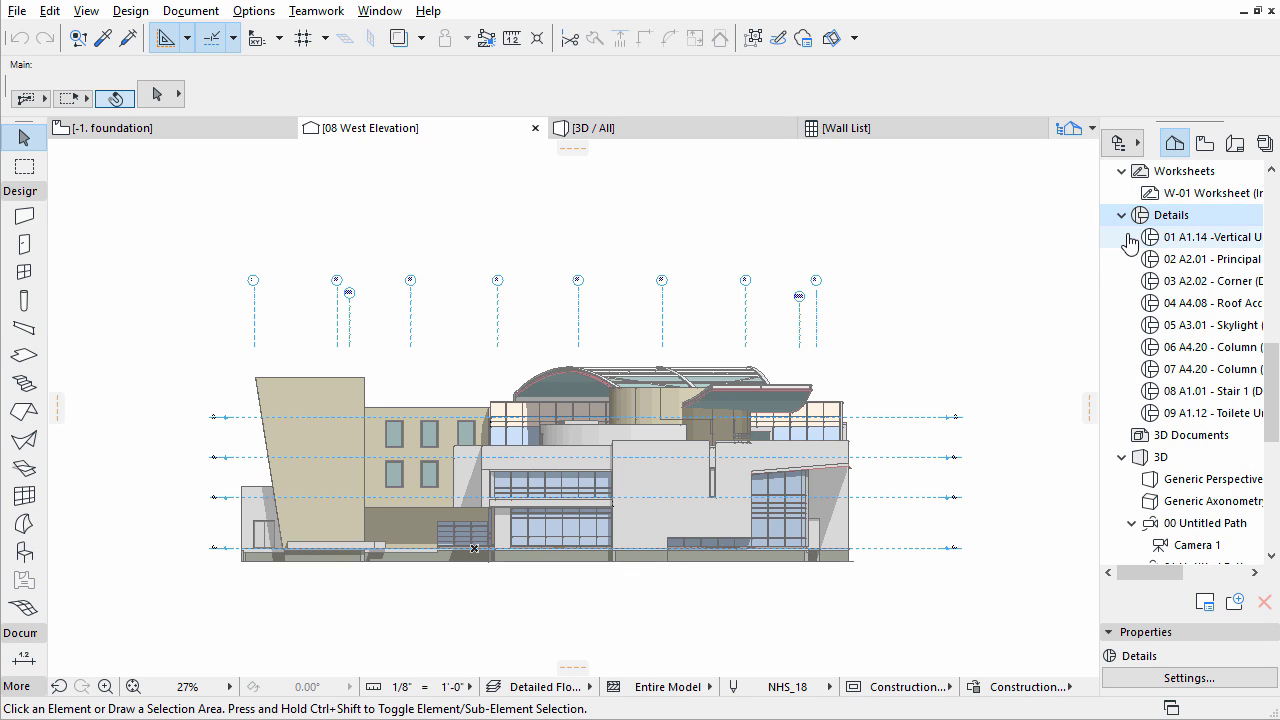
{"action": "left_click", "coordinate": [1123, 308]}
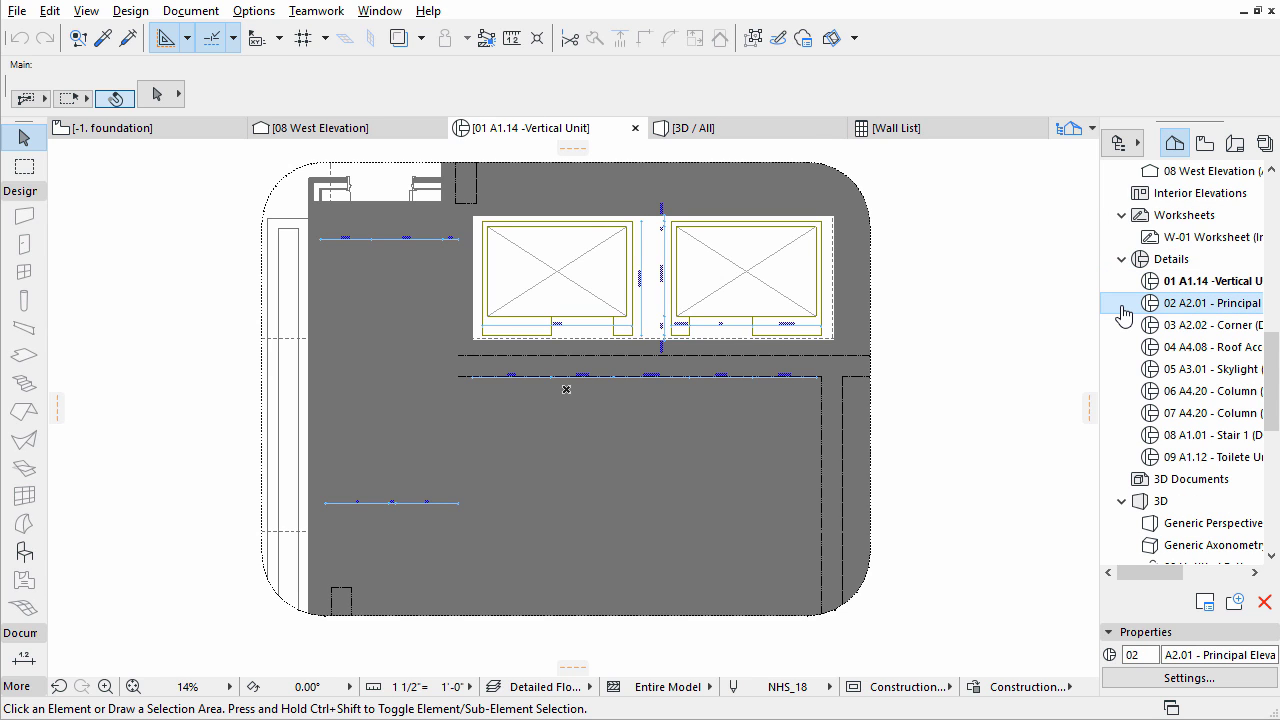
{"action": "double_click", "coordinate": [1123, 305]}
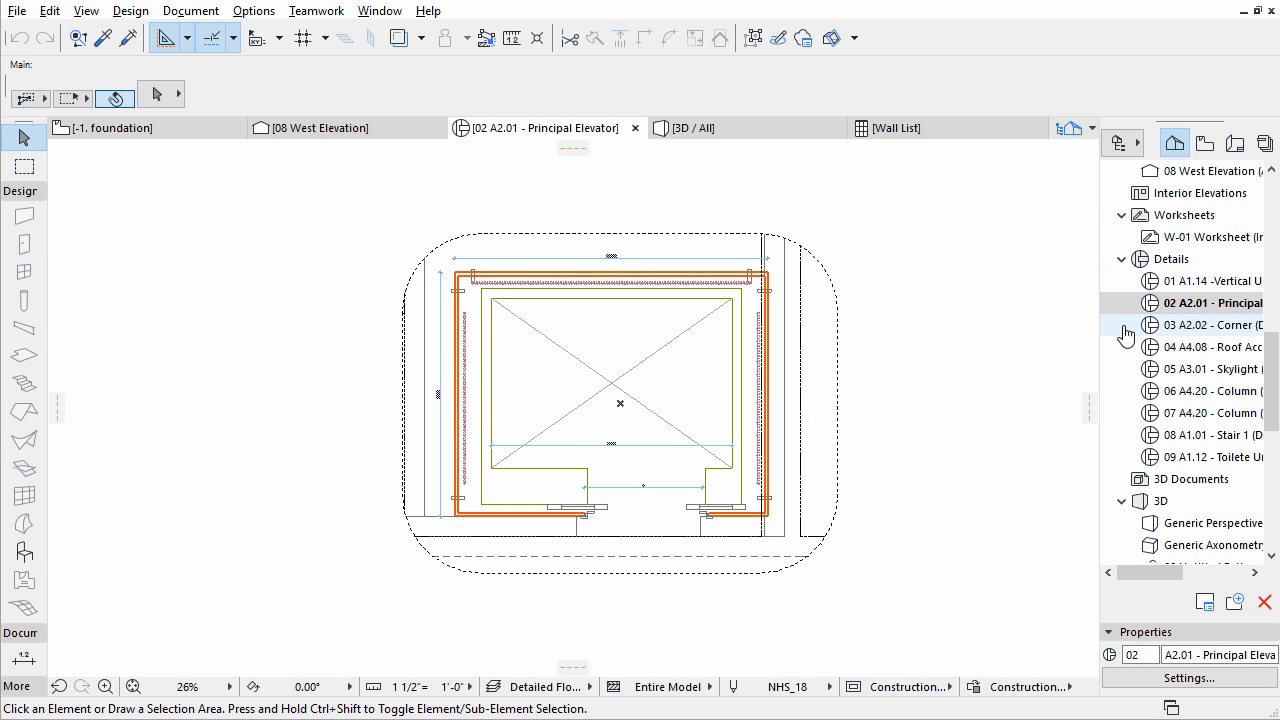
{"action": "left_click", "coordinate": [1126, 333]}
{"action": "double_click", "coordinate": [1126, 333]}
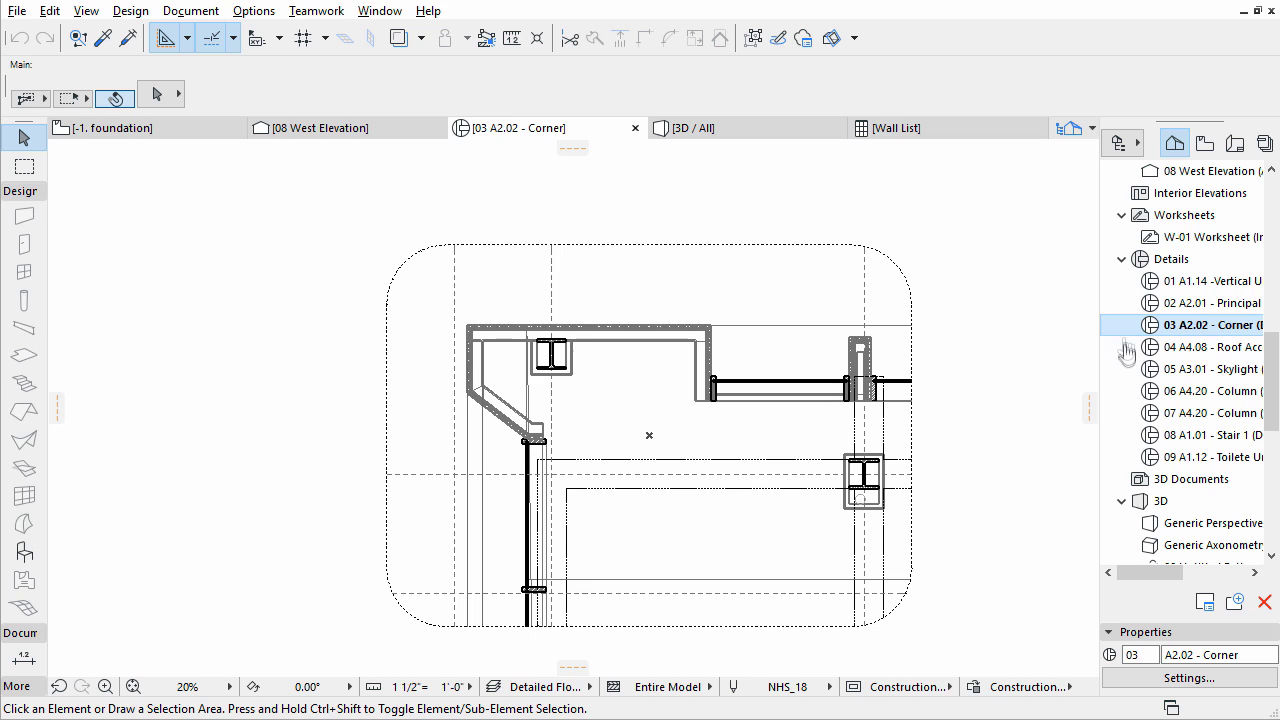
Step: Preview the 04 A4.08 Roof Access, 05 A3.01 Skylight and 06 A4.20 Column details
{"action": "left_click", "coordinate": [1126, 357]}
{"action": "double_click", "coordinate": [1127, 357]}
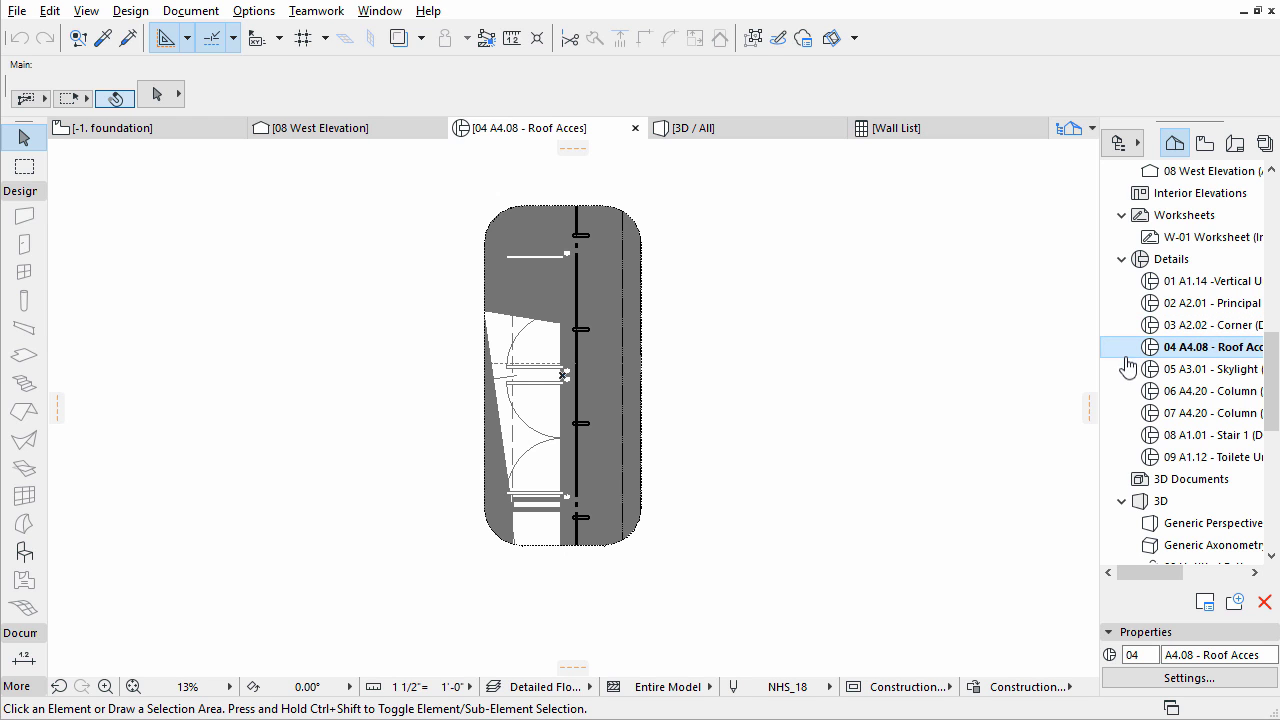
{"action": "left_click", "coordinate": [1127, 373]}
{"action": "double_click", "coordinate": [1126, 372]}
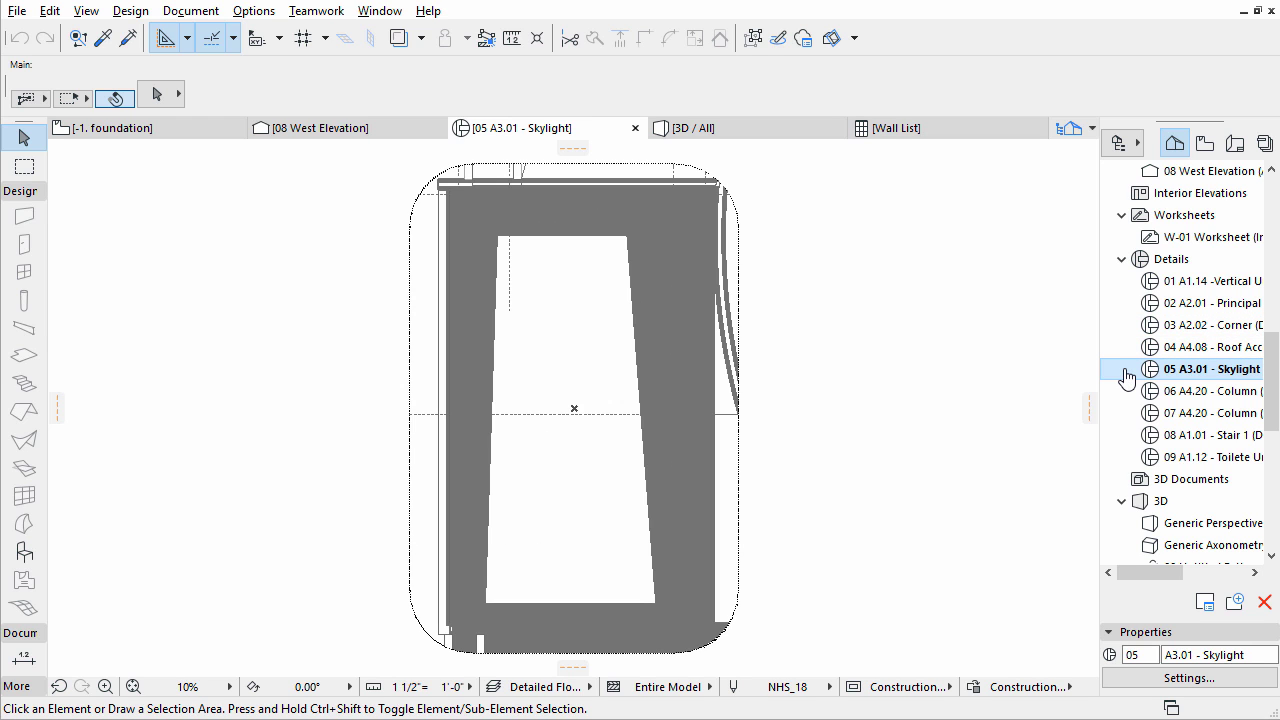
{"action": "left_click", "coordinate": [1124, 391]}
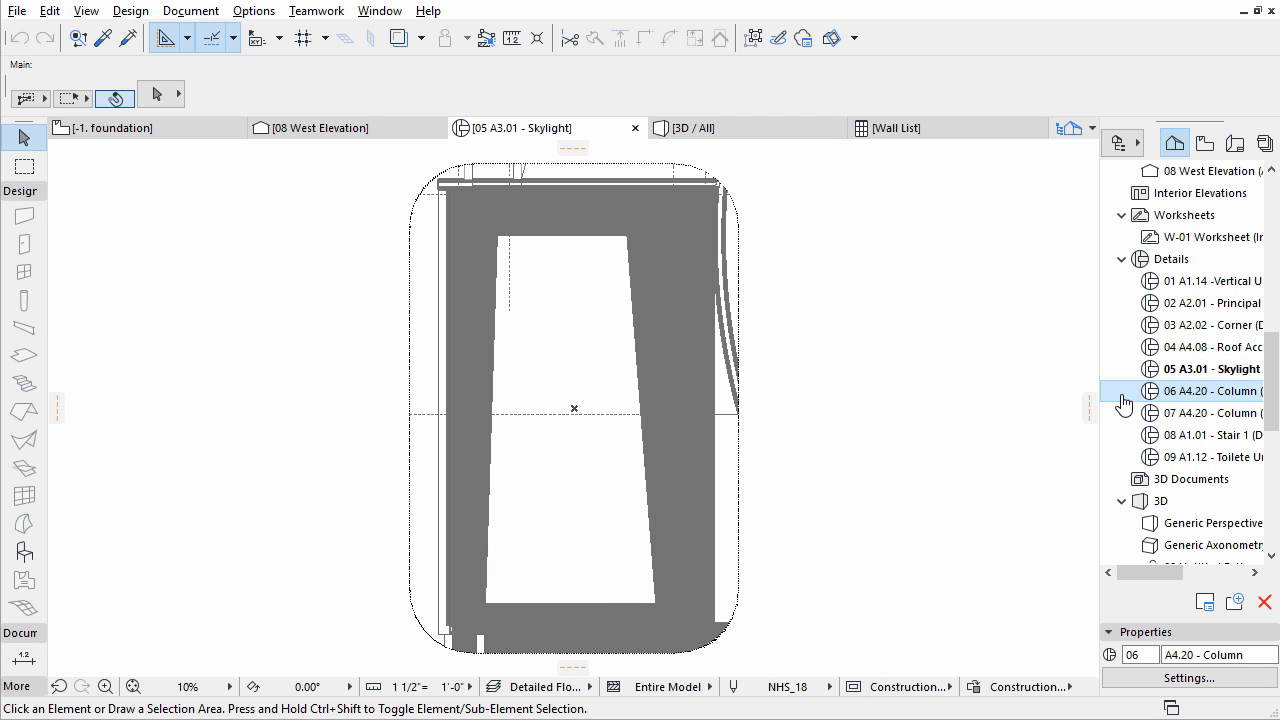
{"action": "double_click", "coordinate": [1124, 391]}
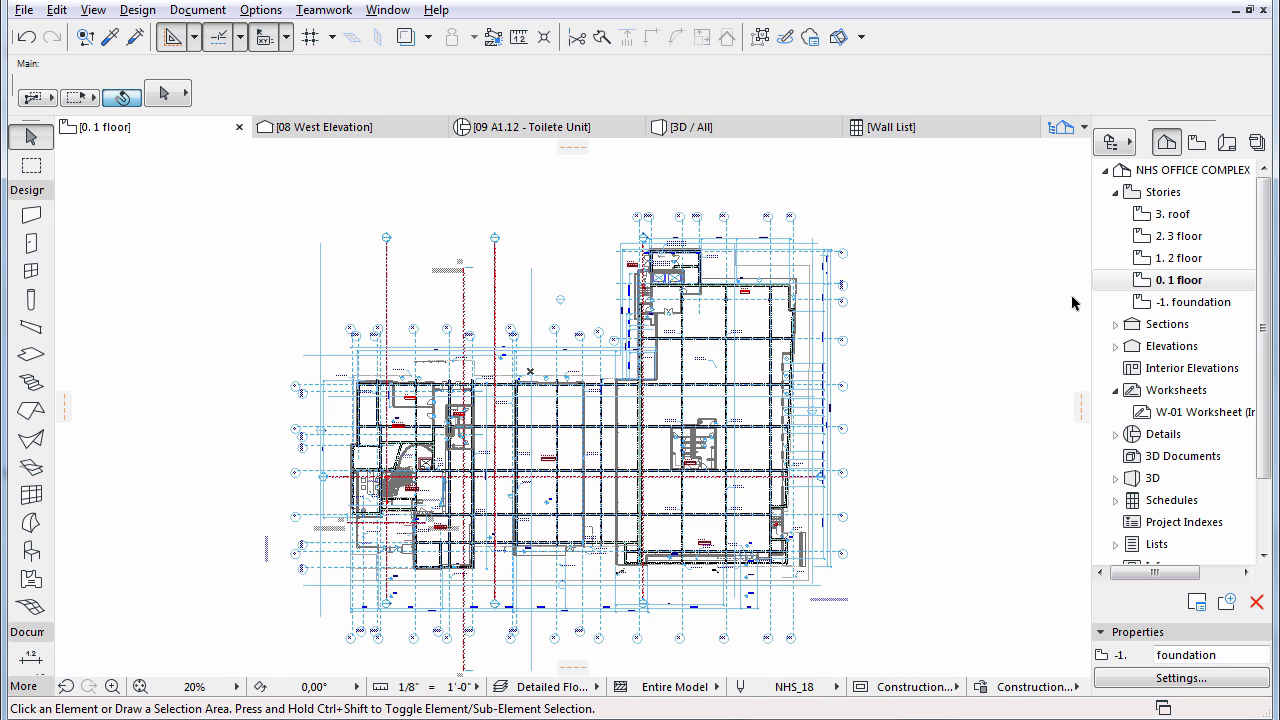
Step: Show the 06 East Elevation as a trace reference on the 0. 1 floor plan and bring up its options
{"action": "left_click", "coordinate": [1117, 348]}
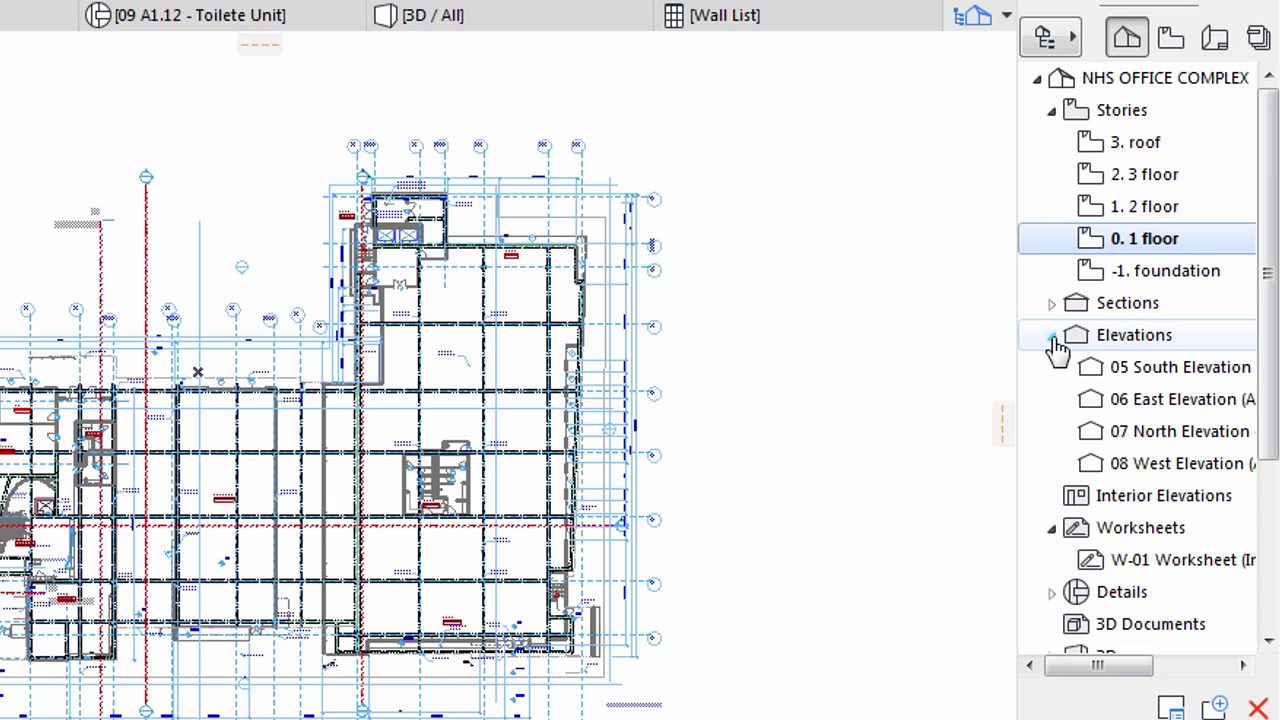
{"action": "right_click", "coordinate": [1068, 402]}
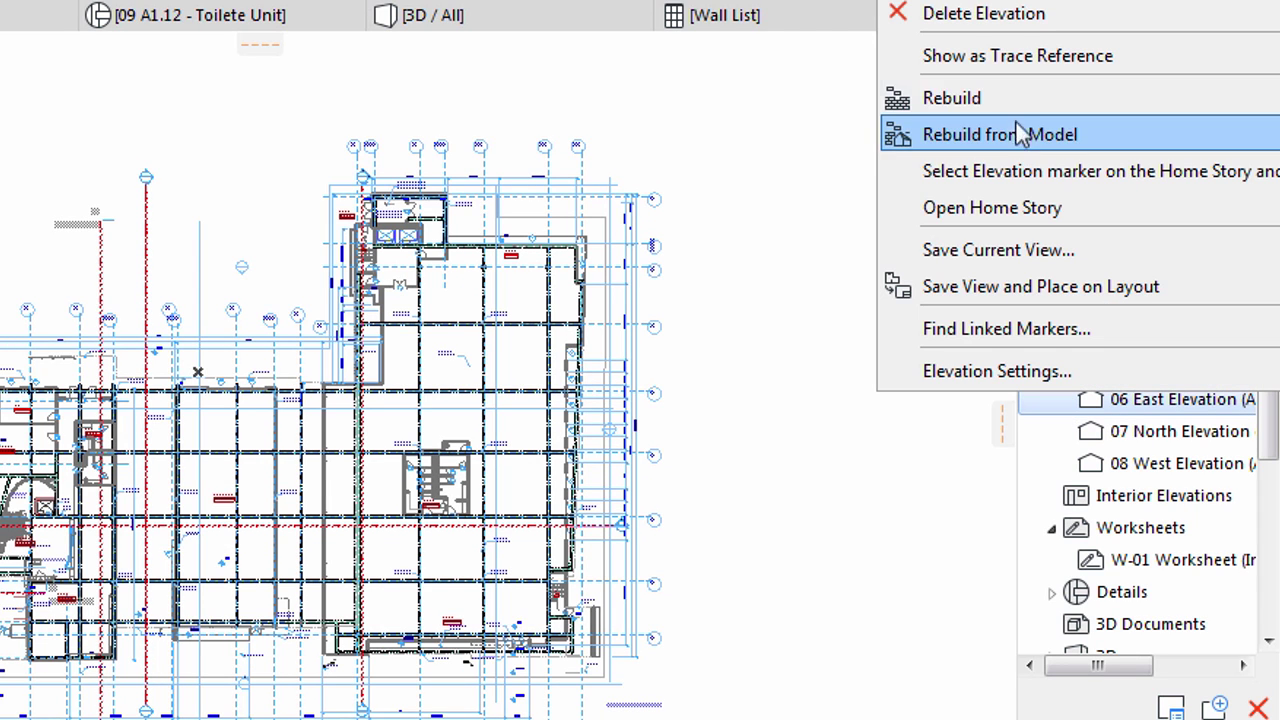
{"action": "left_click", "coordinate": [1016, 62]}
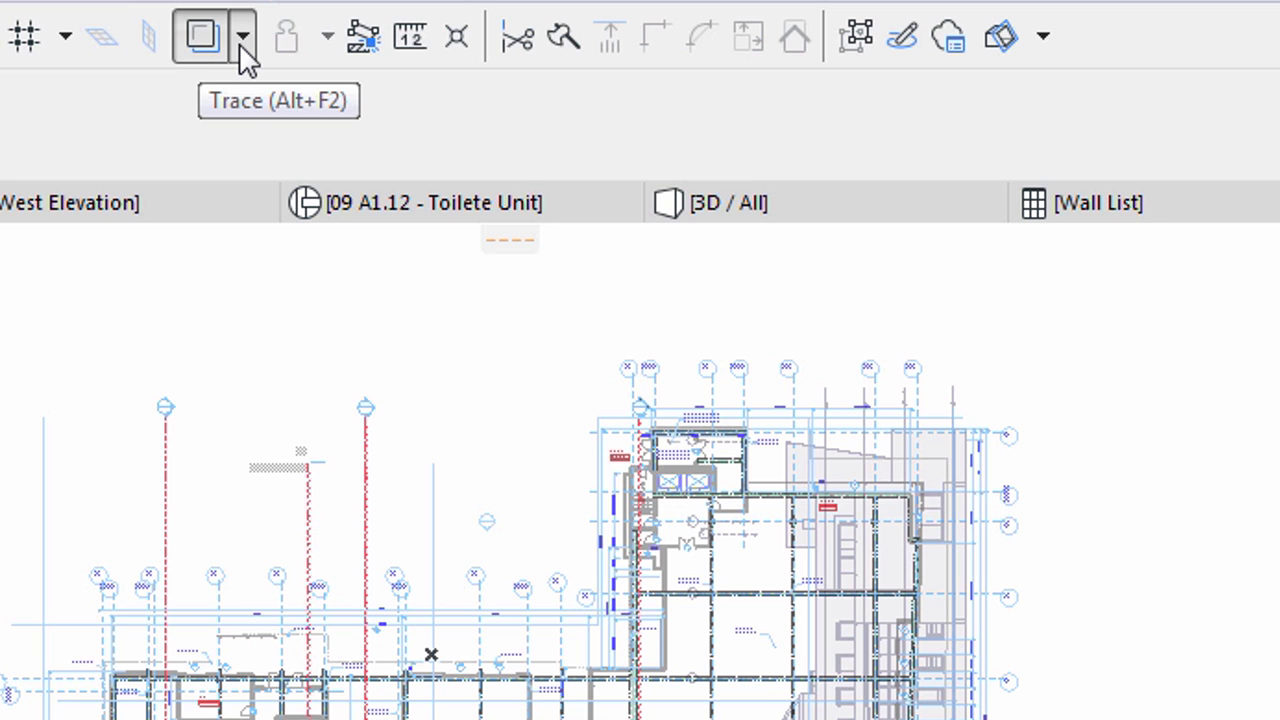
{"action": "left_click", "coordinate": [240, 45]}
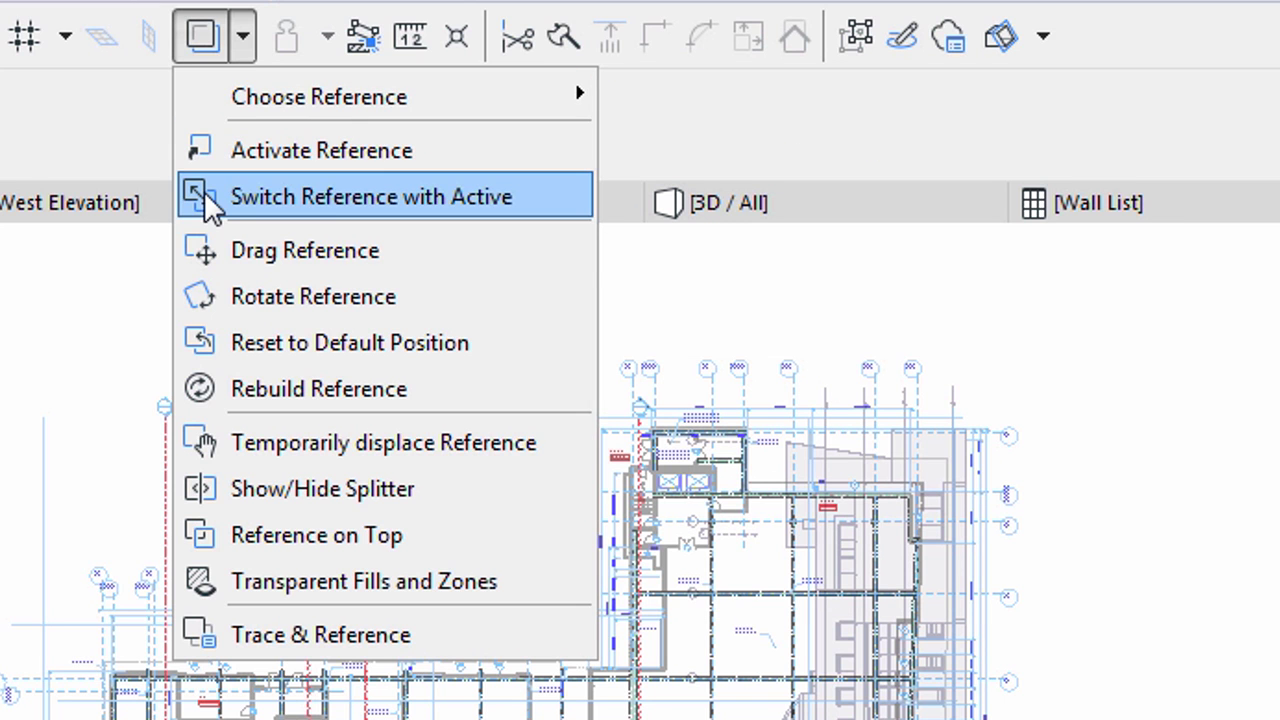
Step: Drag the East Elevation trace reference about 105' right so it sits beside the plan
{"action": "left_click", "coordinate": [207, 250]}
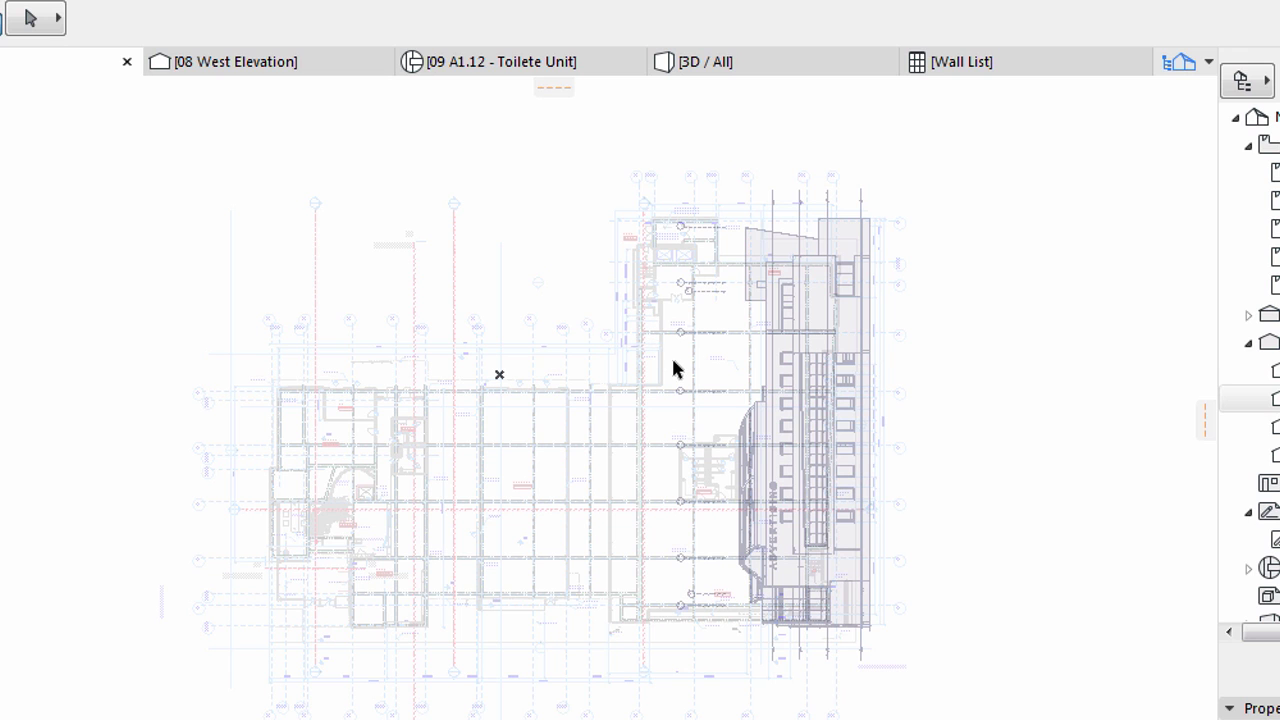
{"action": "left_click", "coordinate": [673, 361]}
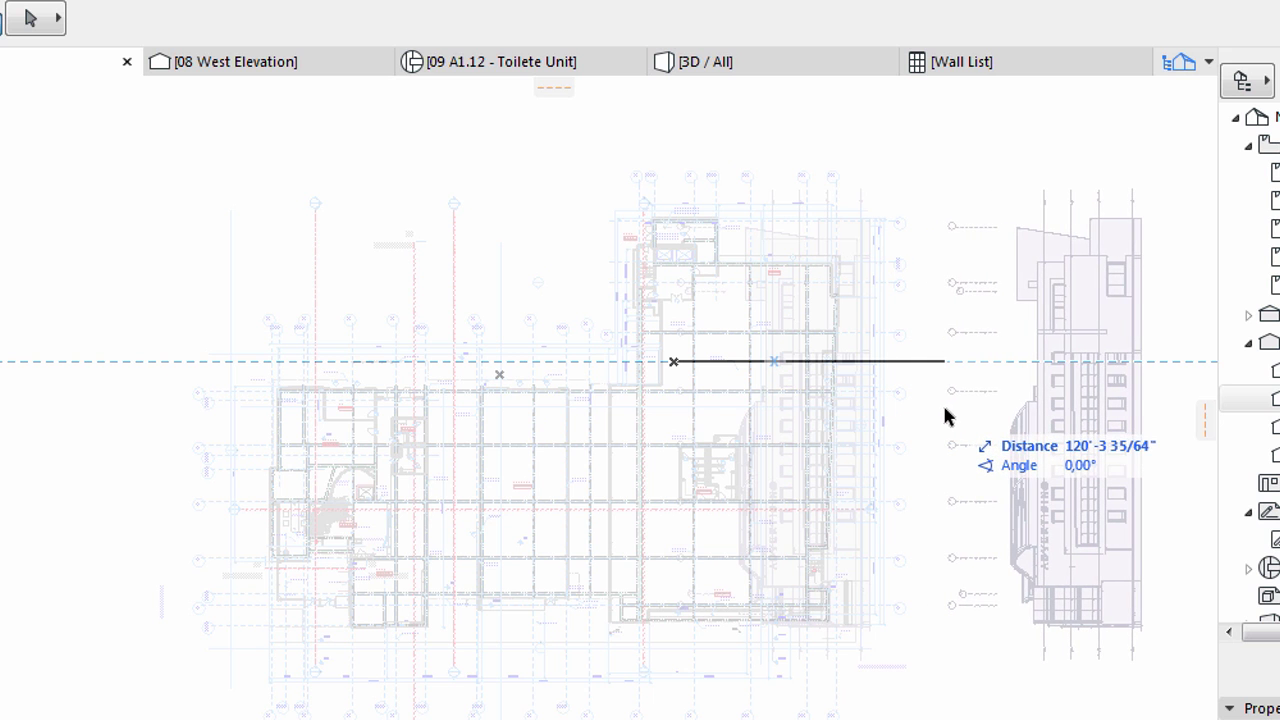
{"action": "left_click", "coordinate": [948, 394]}
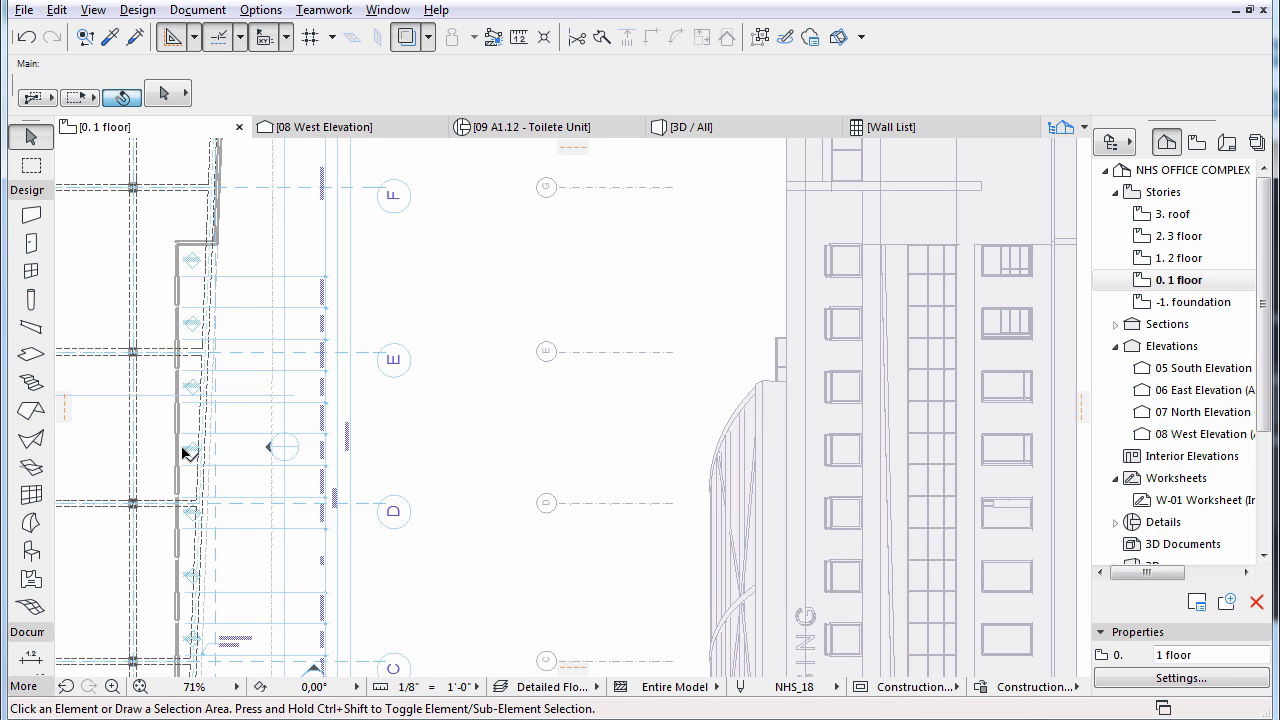
Step: Resize the Awning w AwnU 11 window from 5' by 8' to 7' wide by 11' high
{"action": "left_click", "coordinate": [183, 452]}
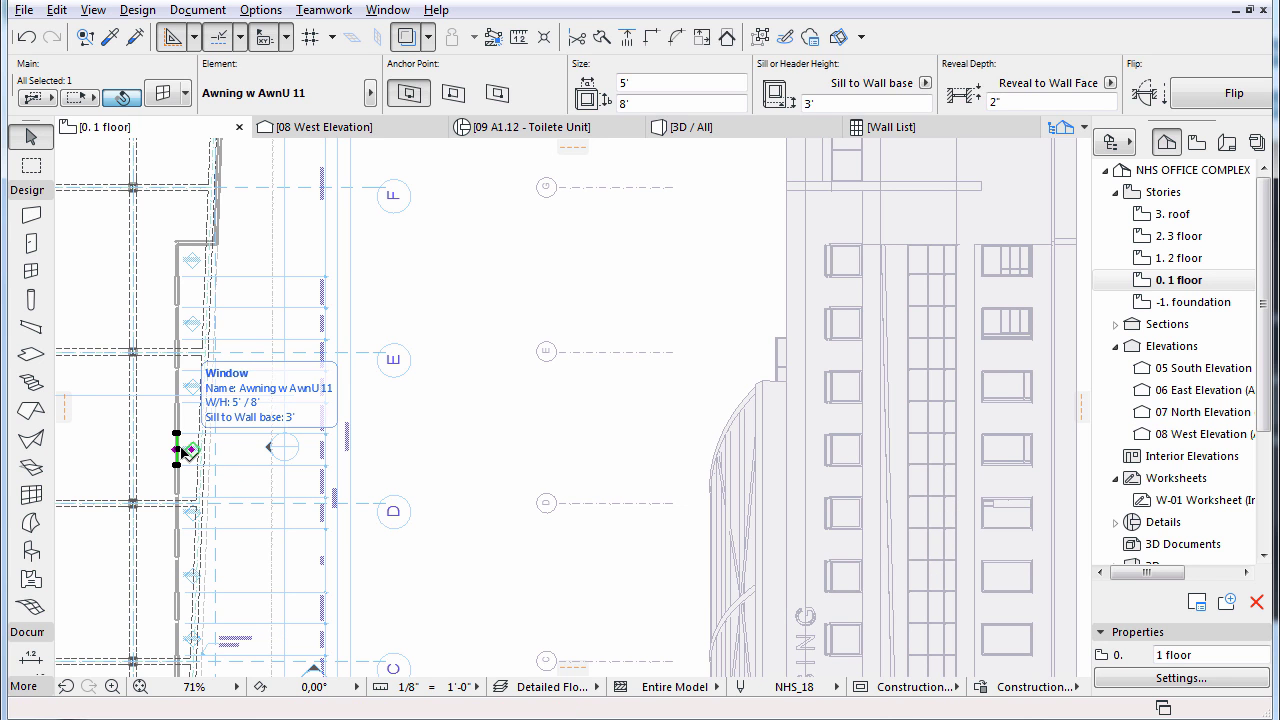
{"action": "left_click", "coordinate": [180, 450]}
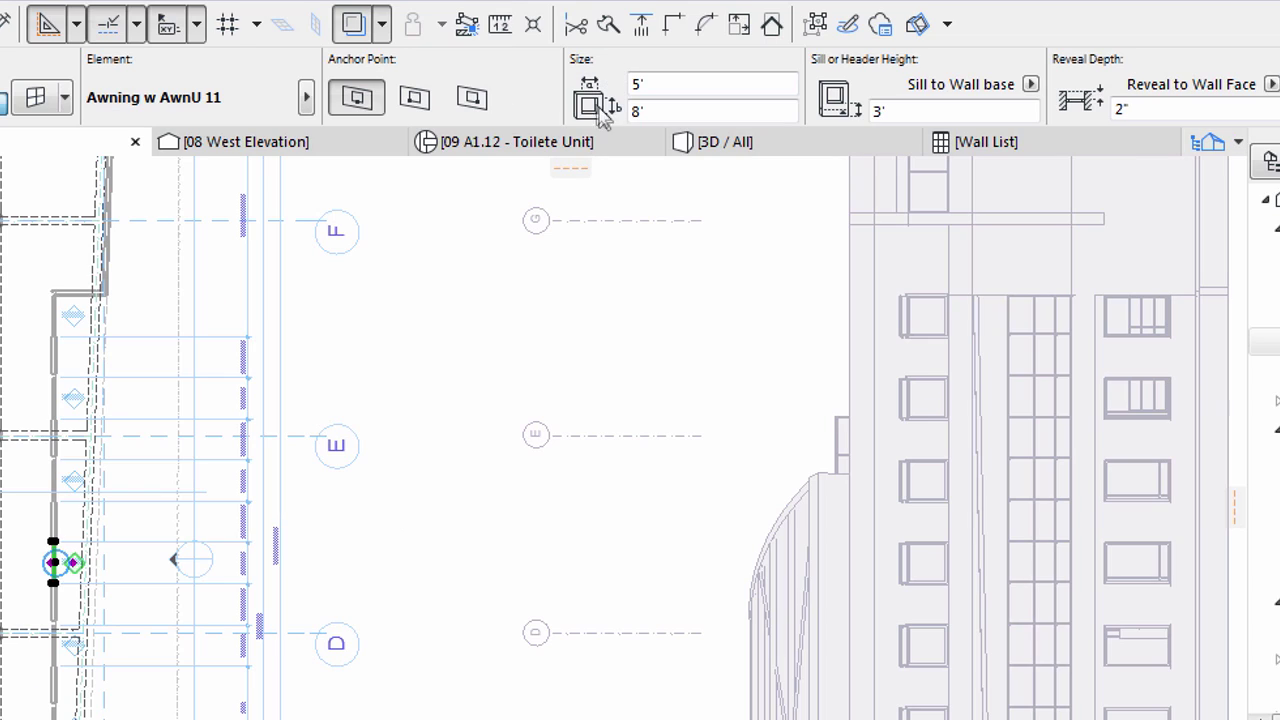
{"action": "left_click", "coordinate": [642, 83]}
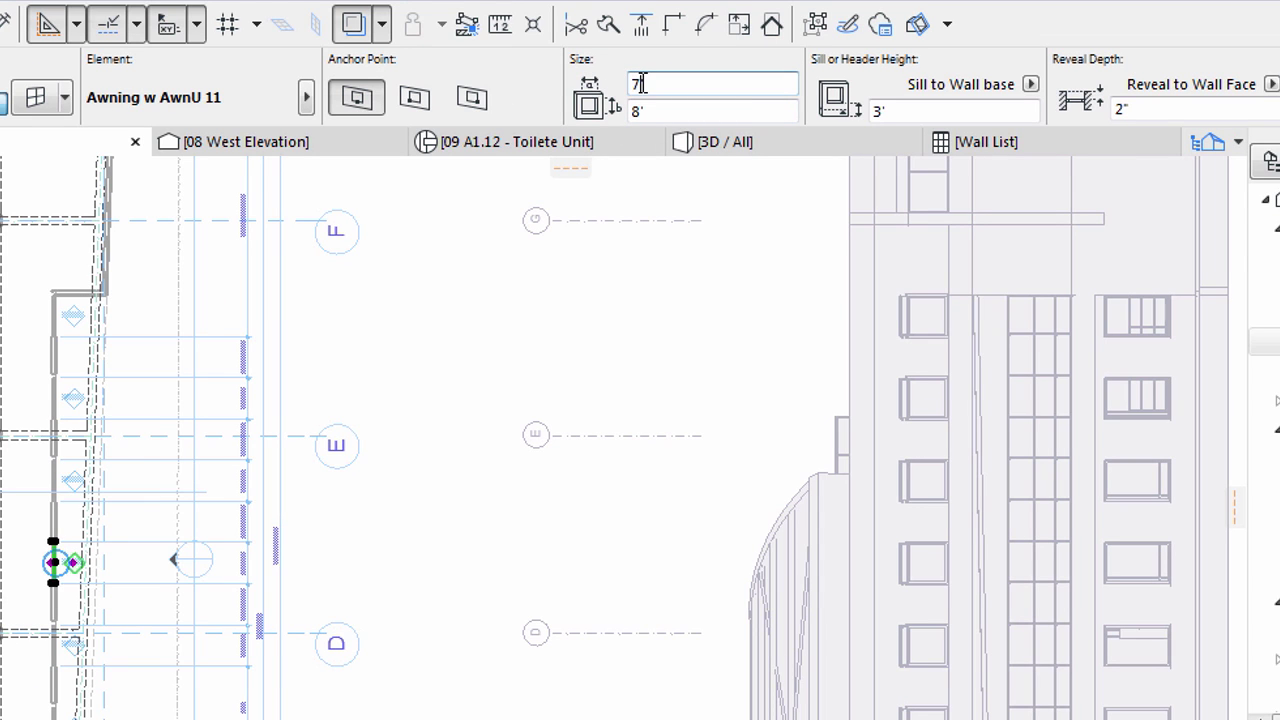
{"action": "type", "text": "7"}
{"action": "left_click", "coordinate": [636, 109]}
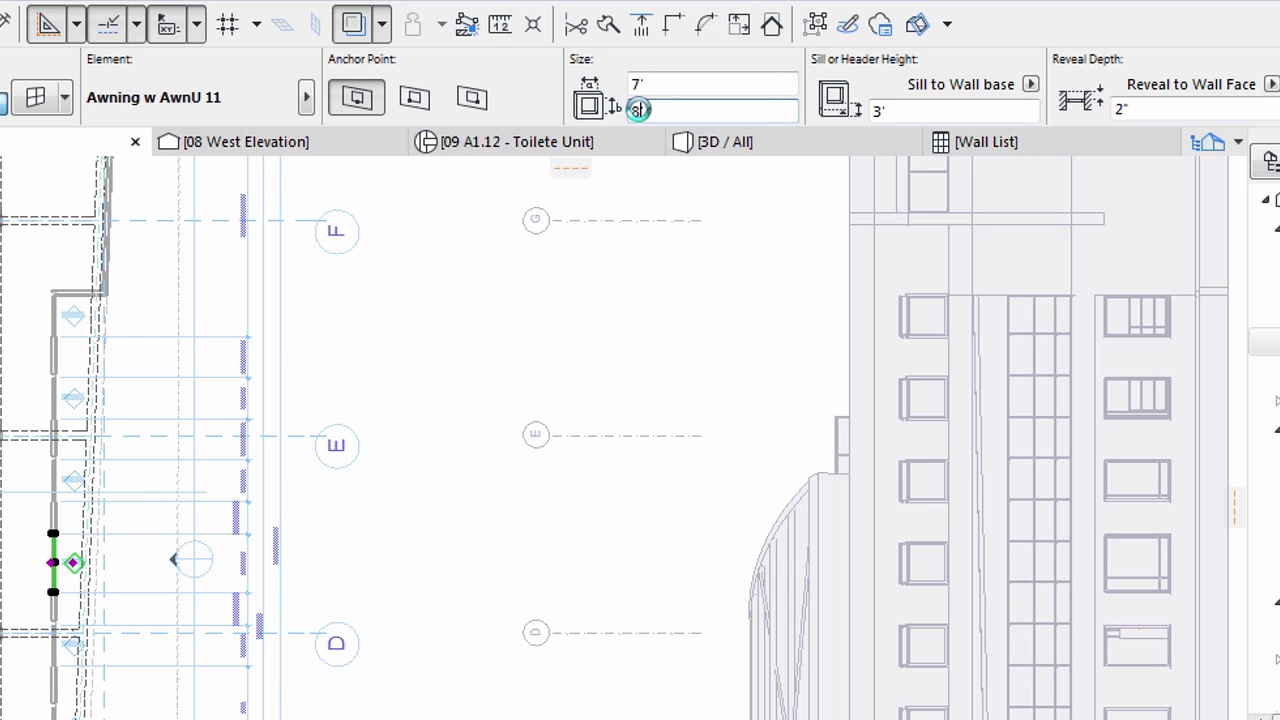
{"action": "type", "text": "11'"}
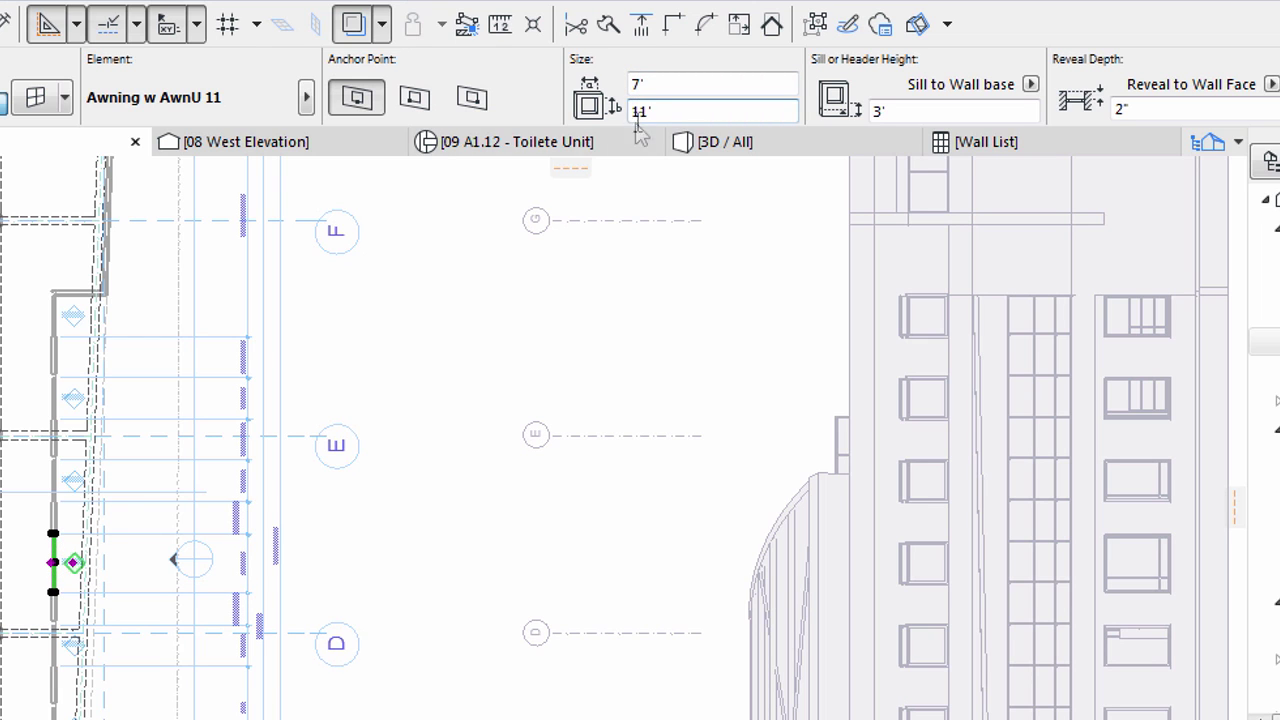
Step: Rebuild the East Elevation trace reference so it shows the resized 7' by 11' awning window
{"action": "left_click", "coordinate": [381, 30]}
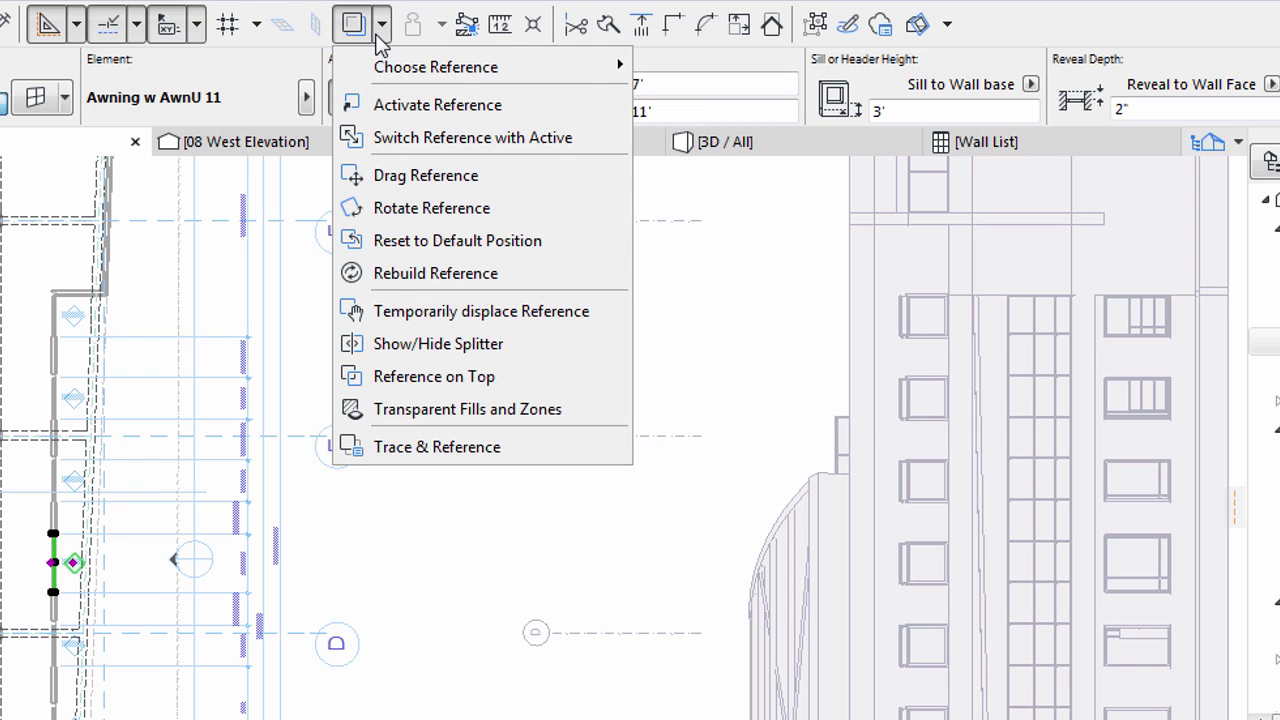
{"action": "left_click", "coordinate": [363, 274]}
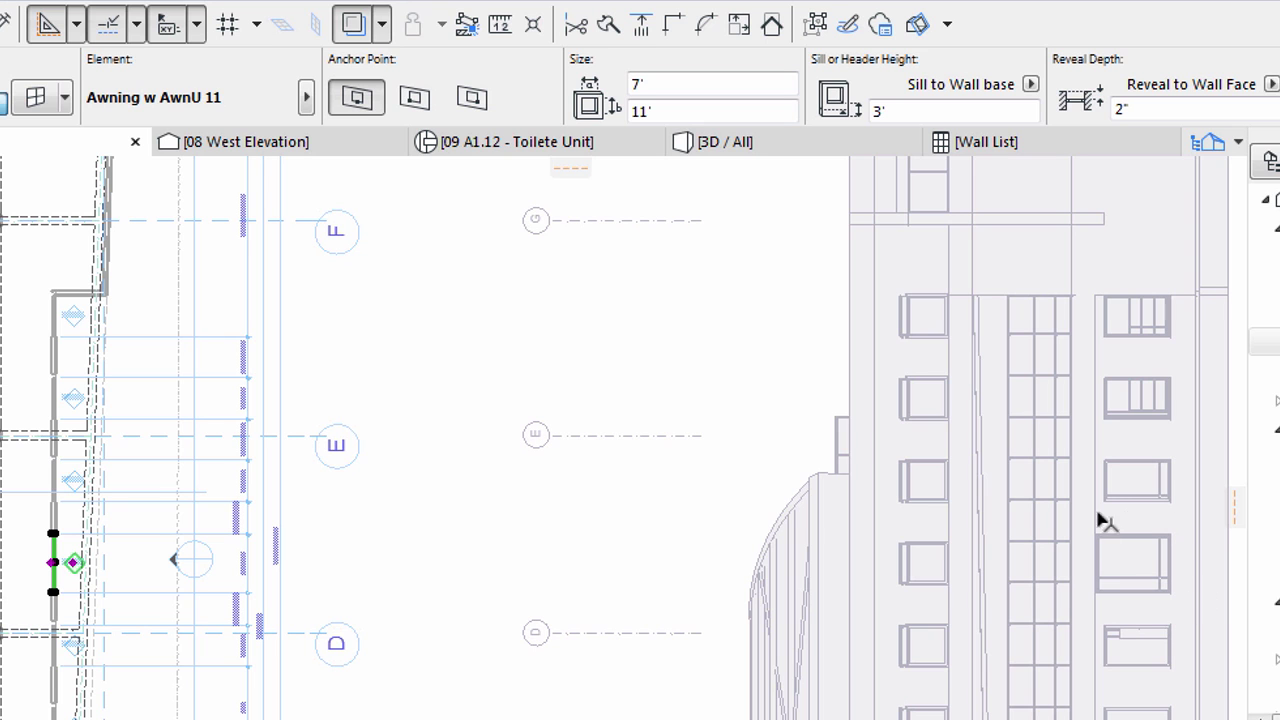
{"action": "left_click", "coordinate": [381, 25]}
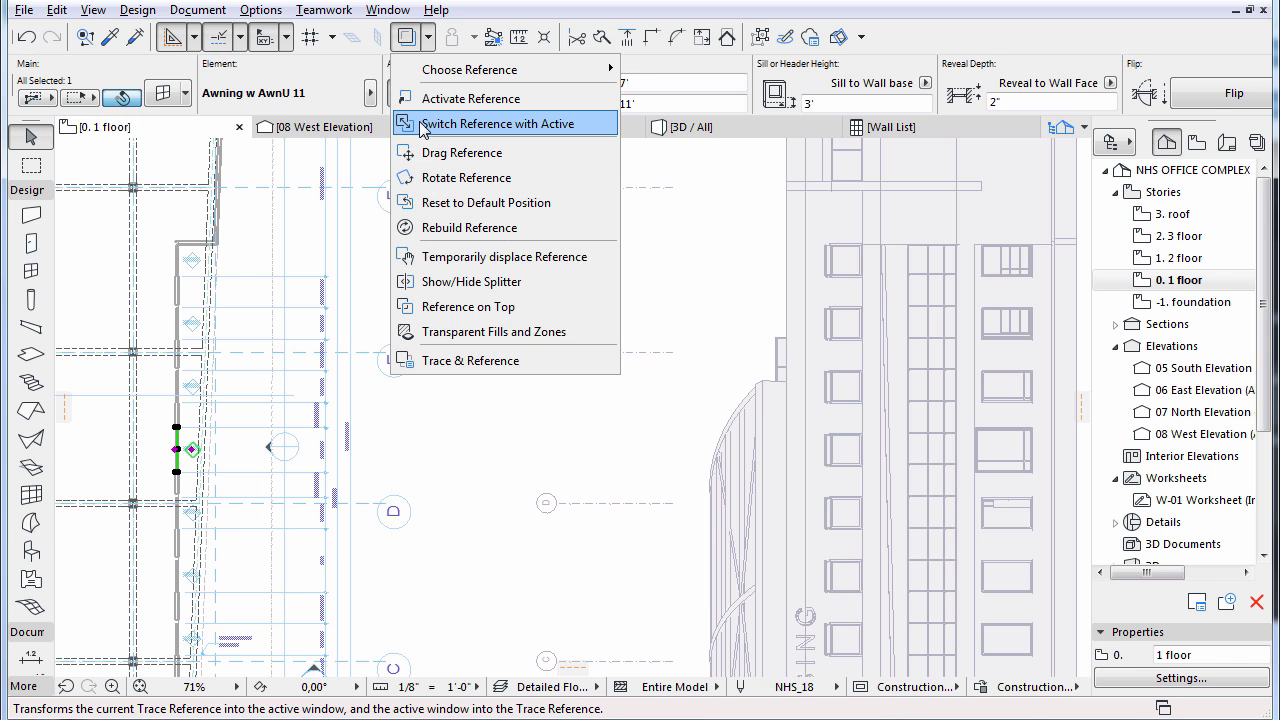
Step: Switch the 06 East Elevation in as the active view and zoom into the elevation drawing
{"action": "left_click", "coordinate": [424, 123]}
{"action": "key", "text": "ctrl+apostrophe"}
{"action": "left_click", "coordinate": [467, 566]}
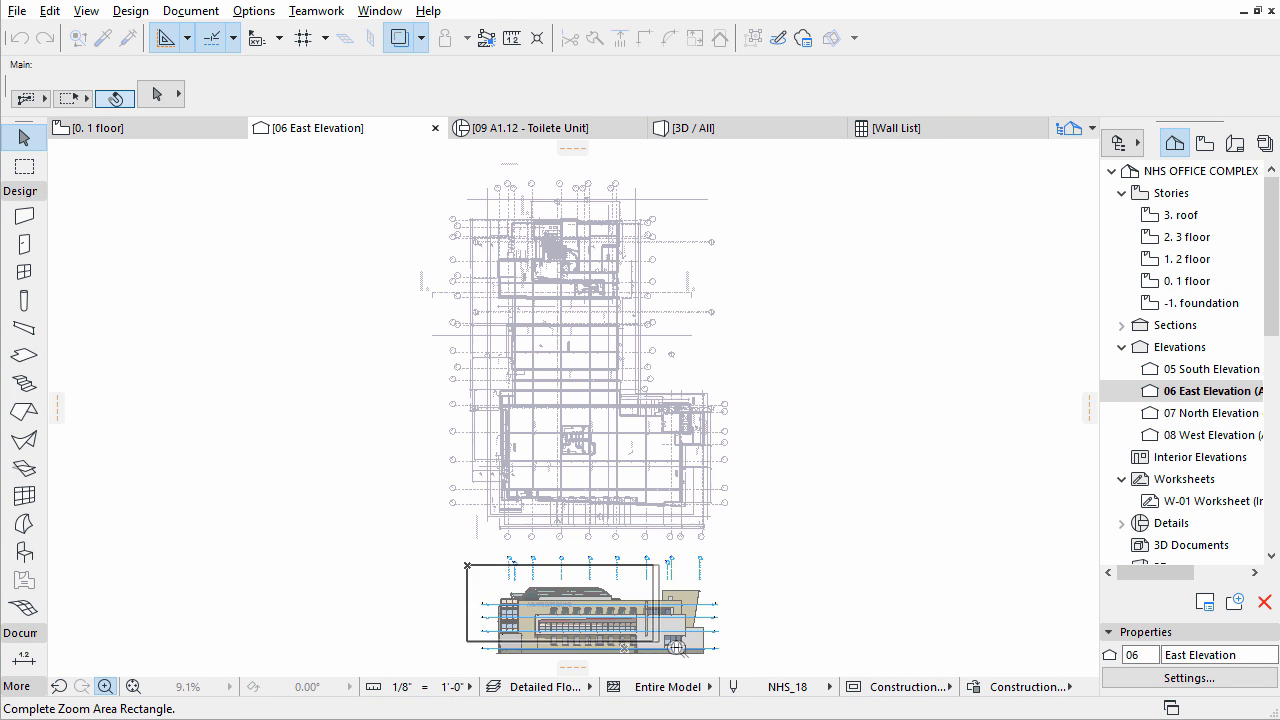
{"action": "left_click", "coordinate": [737, 674]}
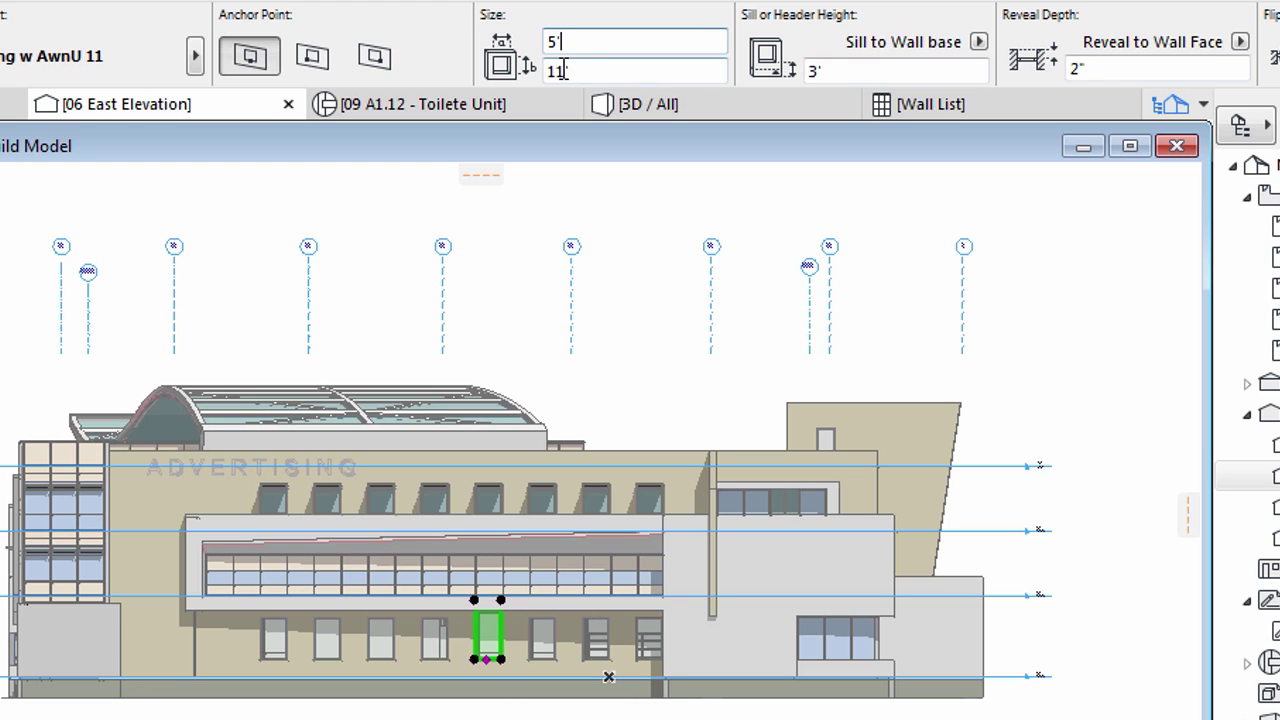
Step: Set the awning window back to 5' wide and 8' high
{"action": "left_click", "coordinate": [548, 70]}
{"action": "type", "text": "8"}
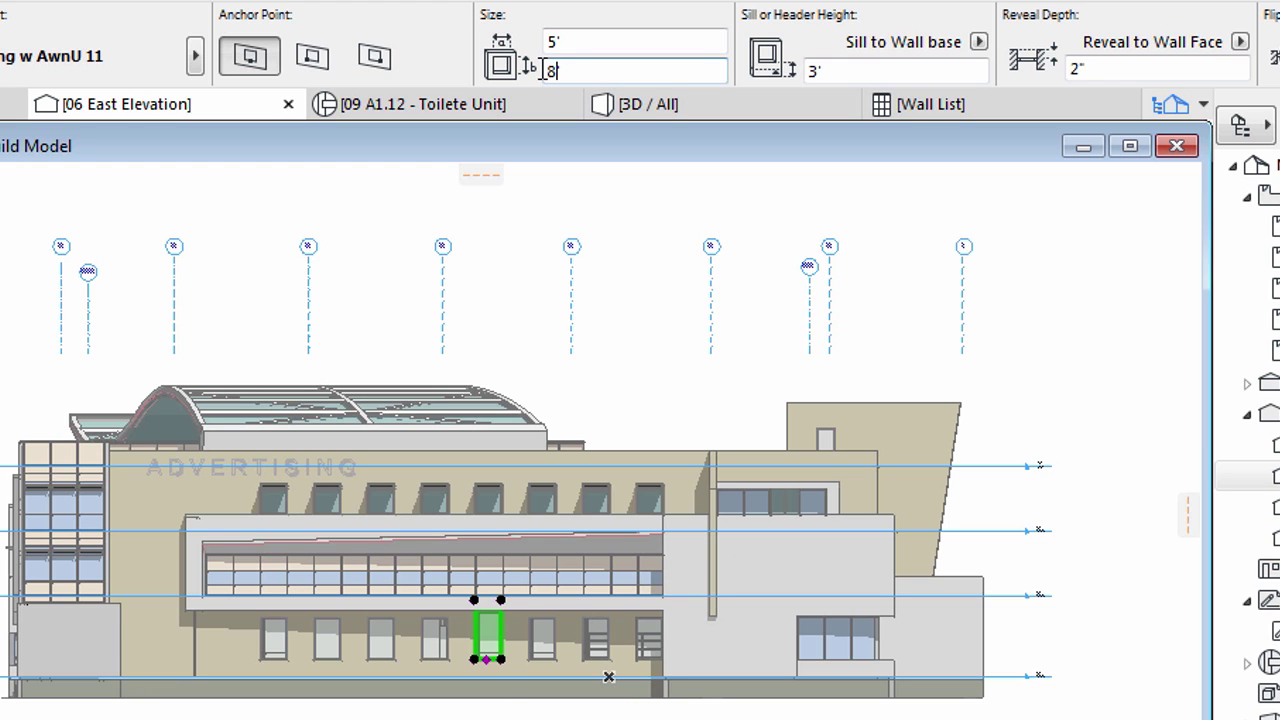
{"action": "key", "text": "Return"}
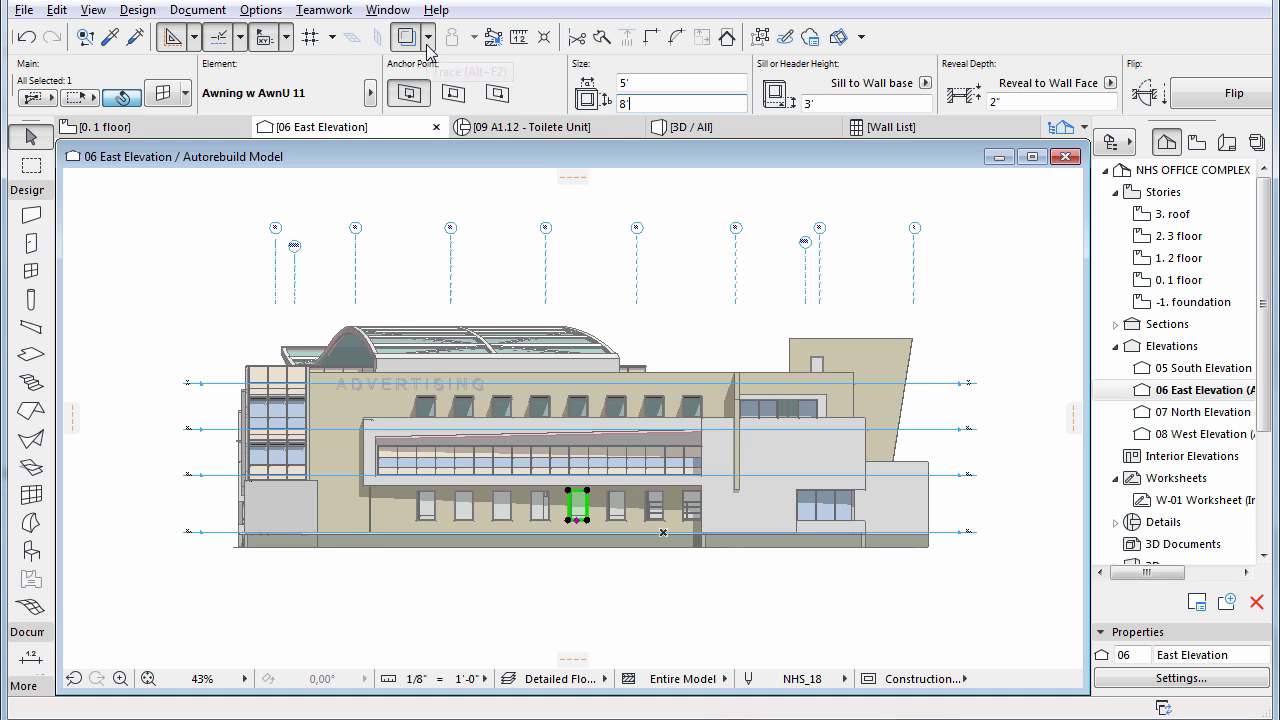
Step: Make the 0. 1 floor plan active again with the East Elevation as its trace reference, and deselect the window
{"action": "left_click", "coordinate": [428, 42]}
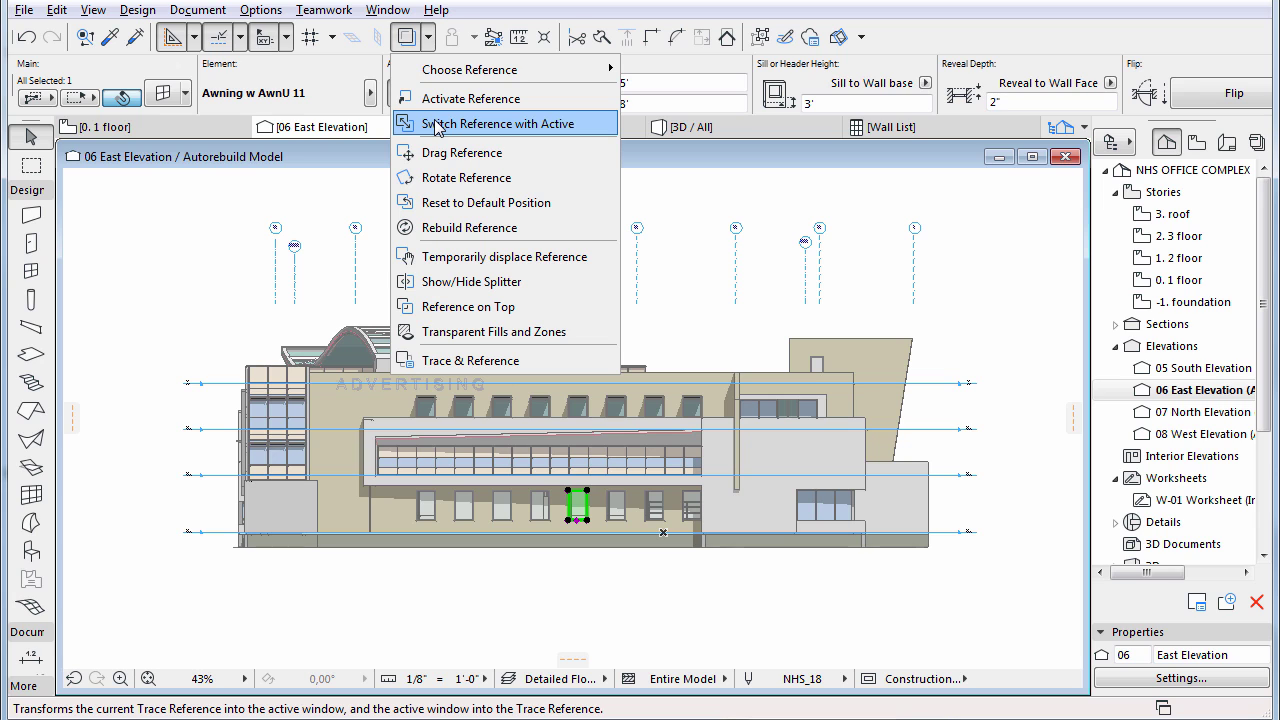
{"action": "left_click", "coordinate": [437, 124]}
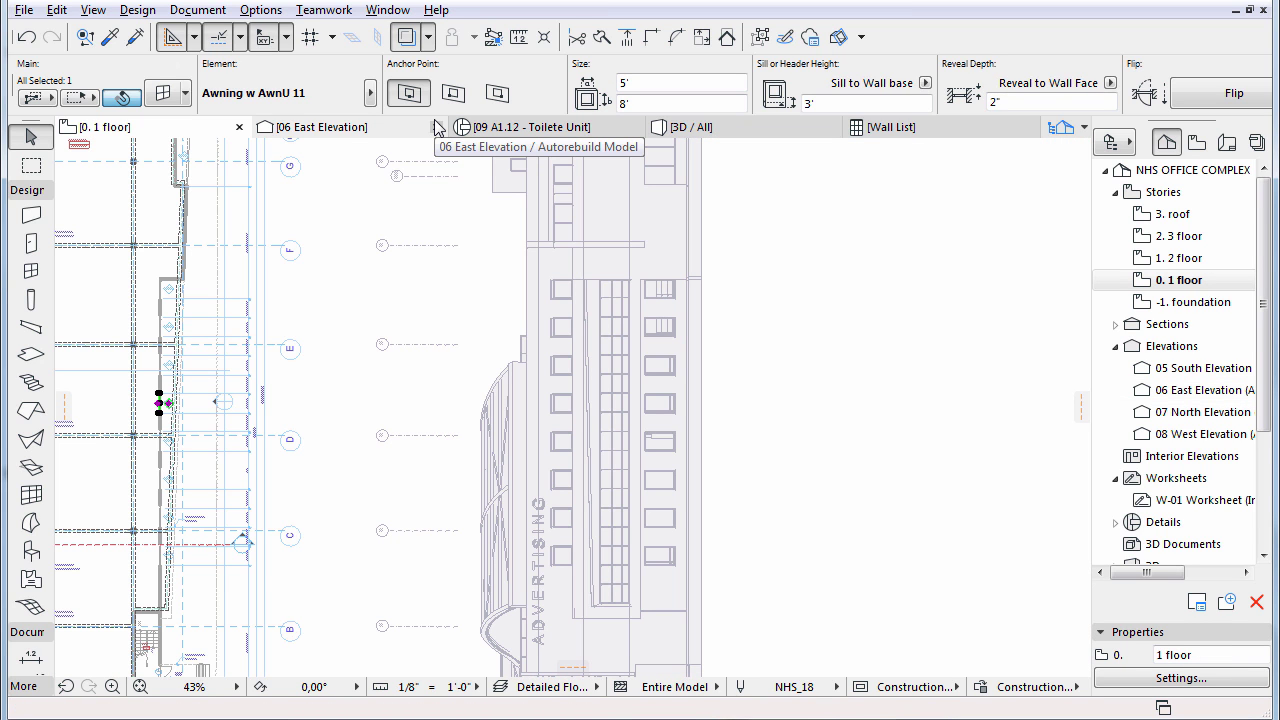
{"action": "key", "text": "Escape"}
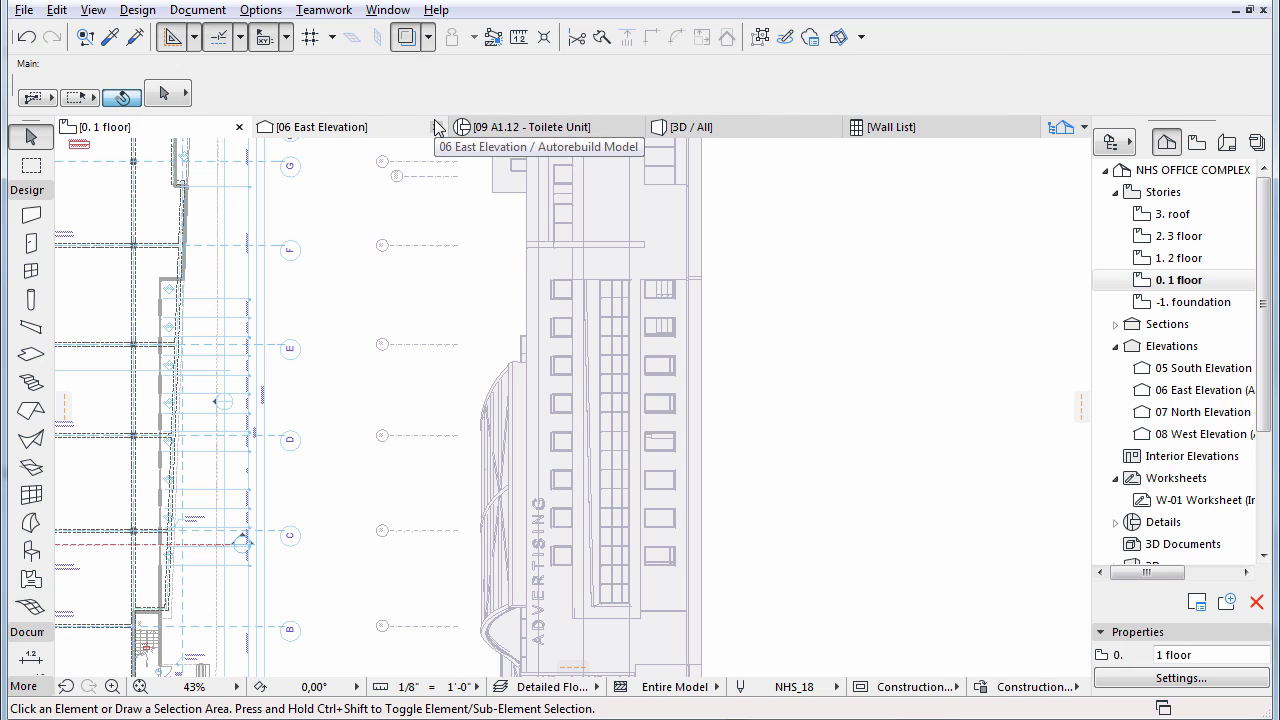